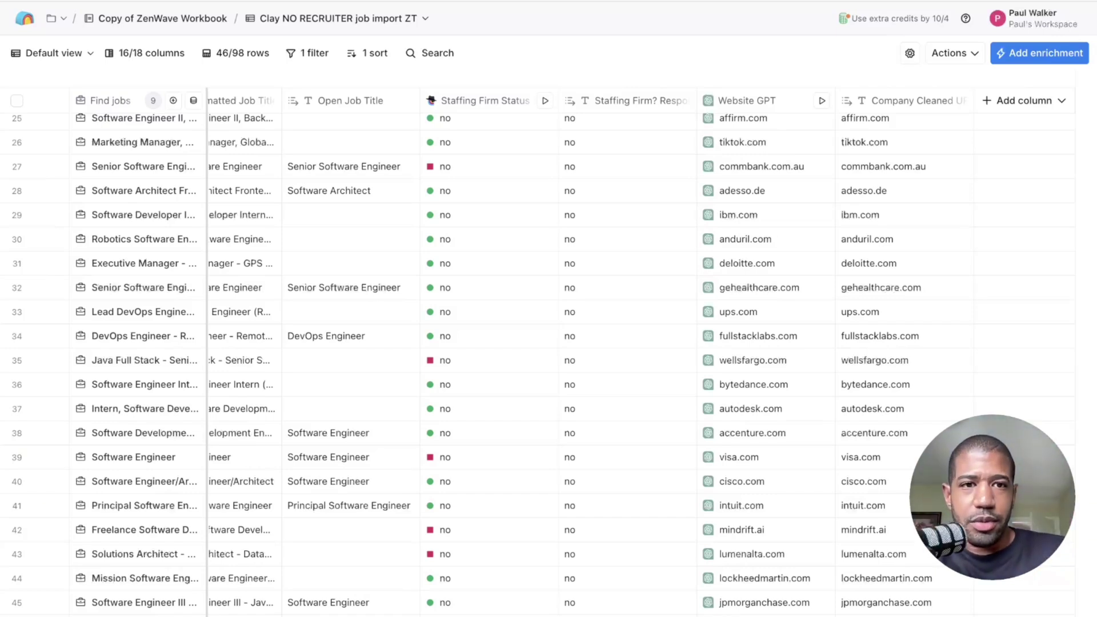
Copy the whole column of cleaned company URLs from the Clay job import table
scroll(463, 363, "up", 10)
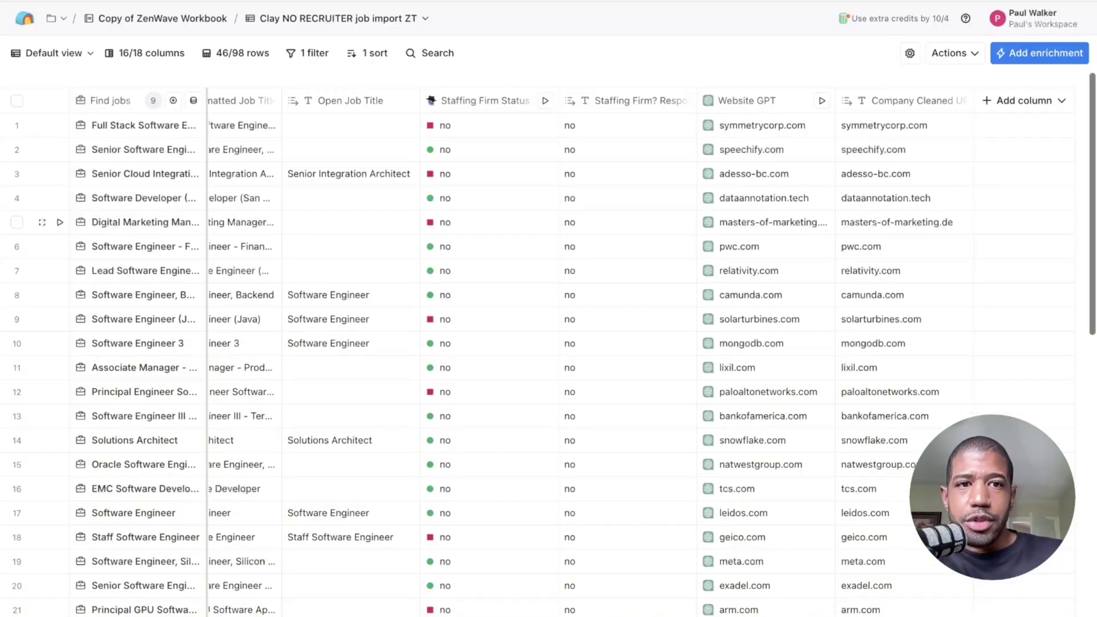
scroll(903, 381, "down", 10)
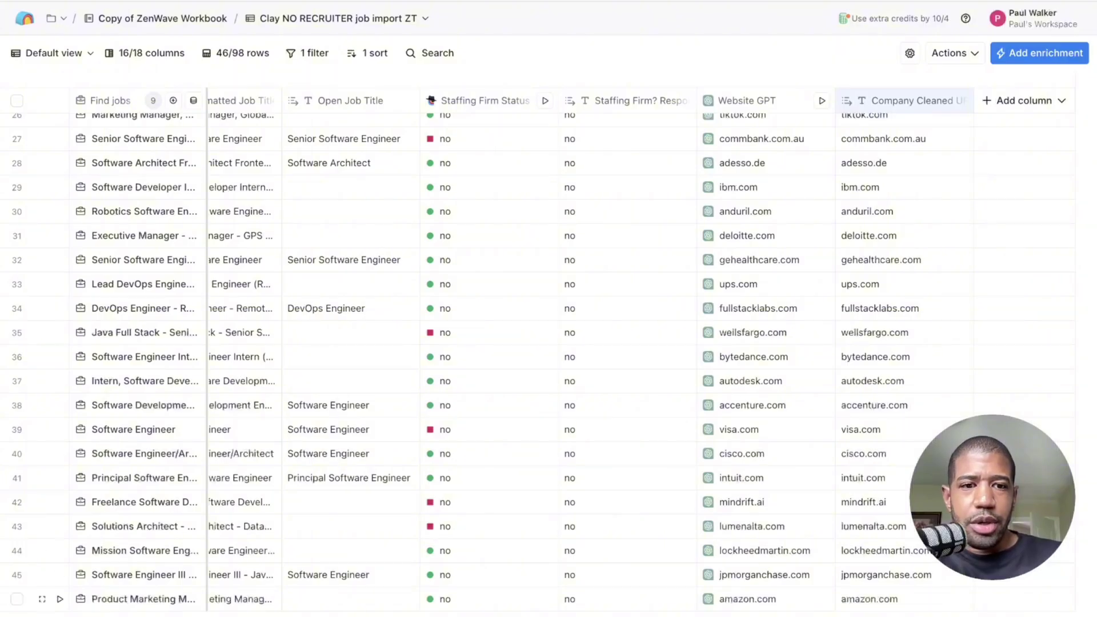
left_click(903, 100)
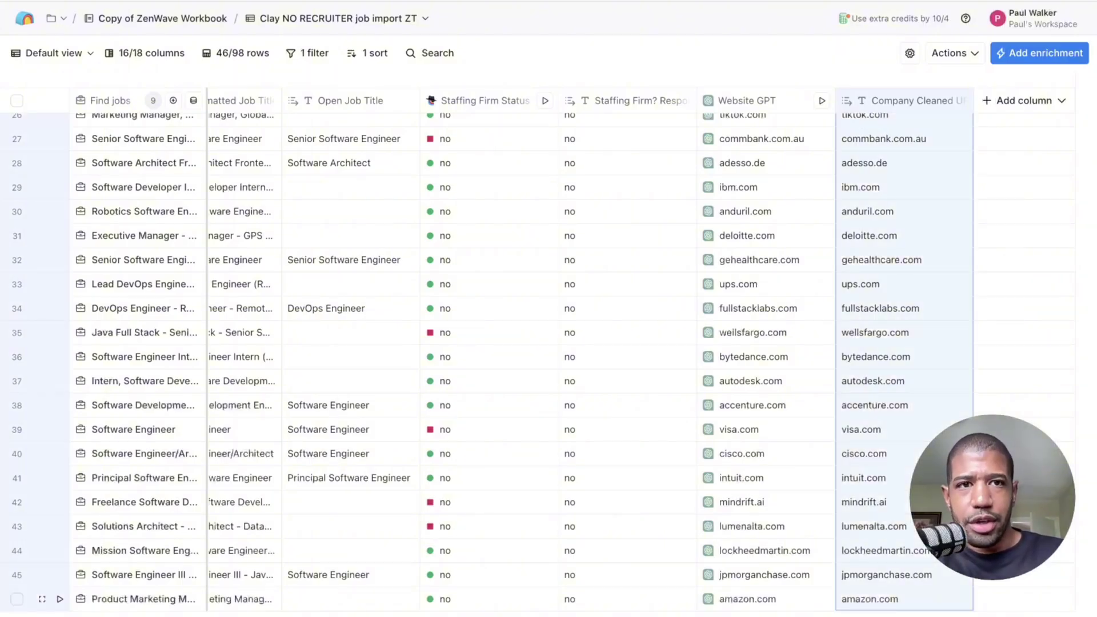
key("ctrl+c")
key("ctrl+c")
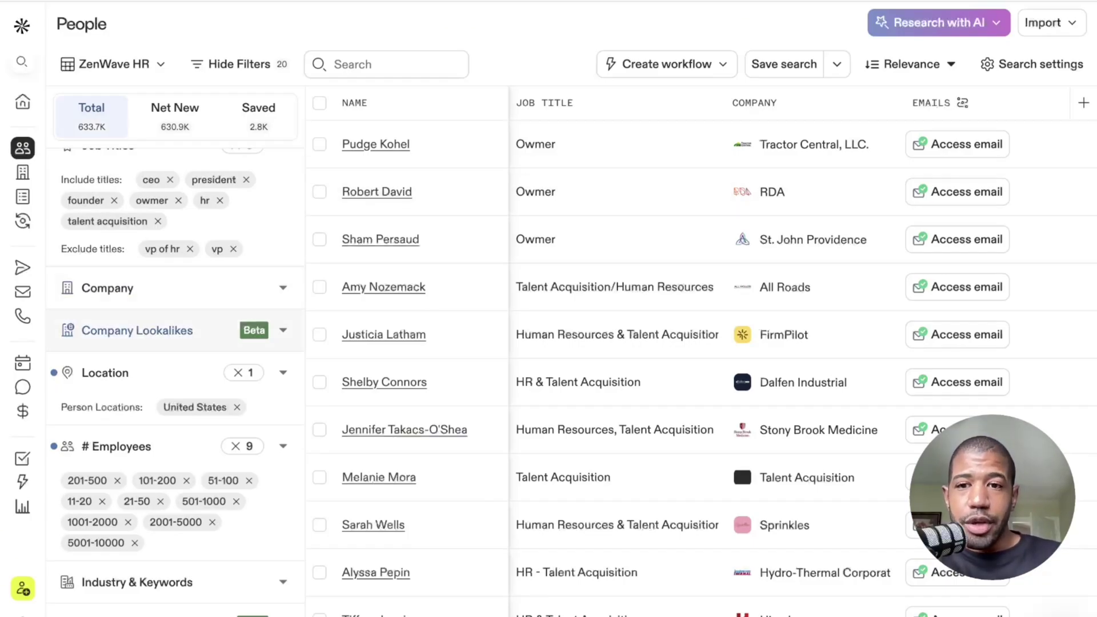
Switch to Apollo's people search, paste the copied domains as the Company filter's include list, and save and run the search
left_click(107, 288)
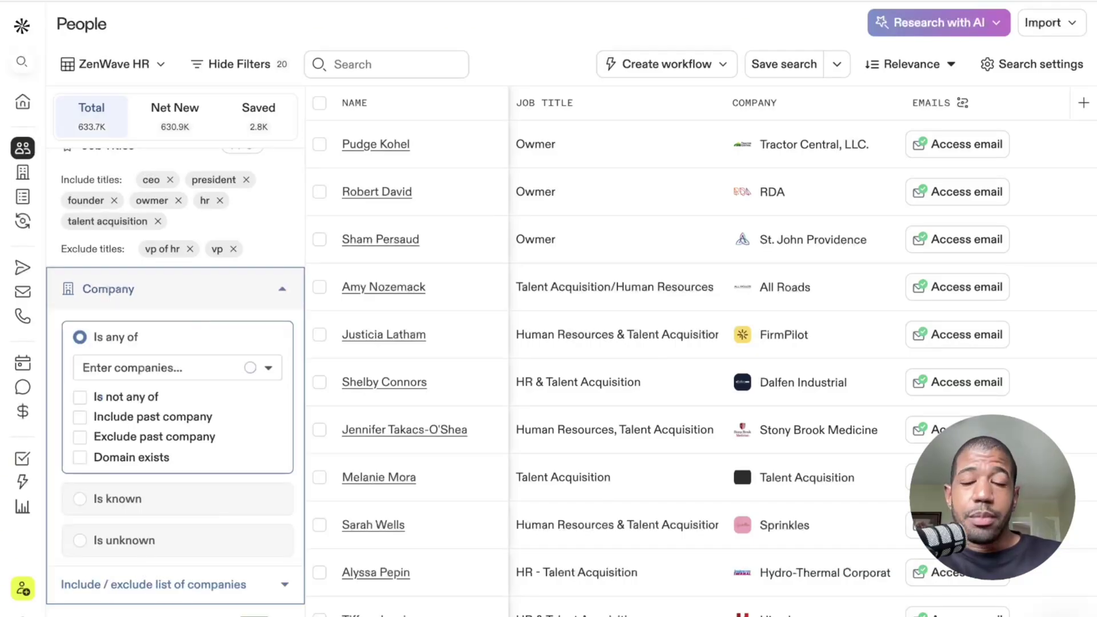
scroll(174, 342, "up", 4)
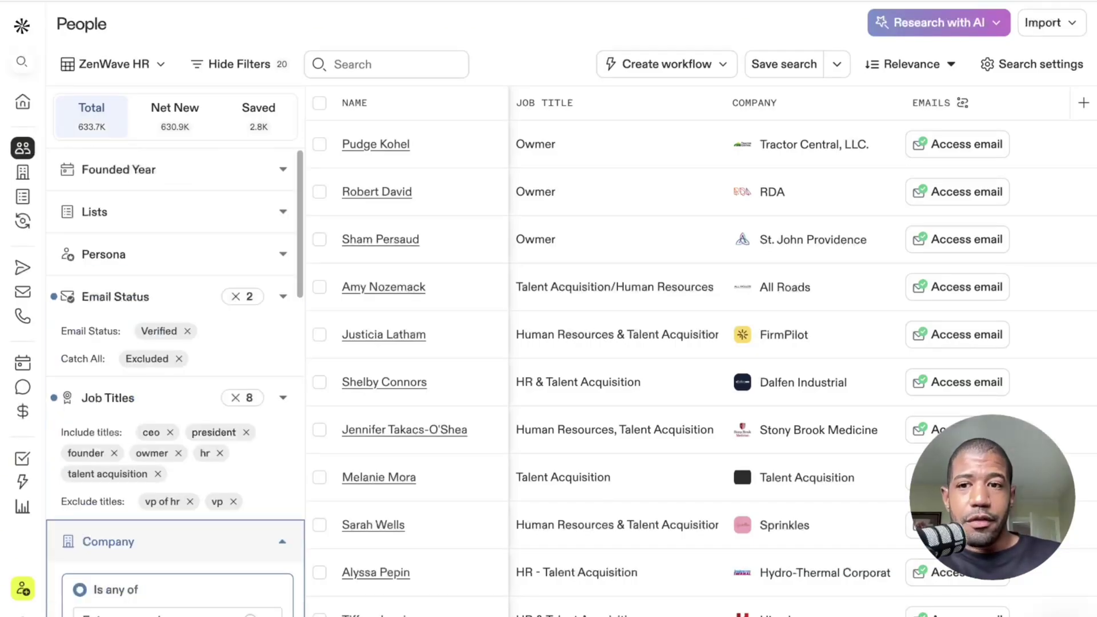
scroll(174, 377, "down", 10)
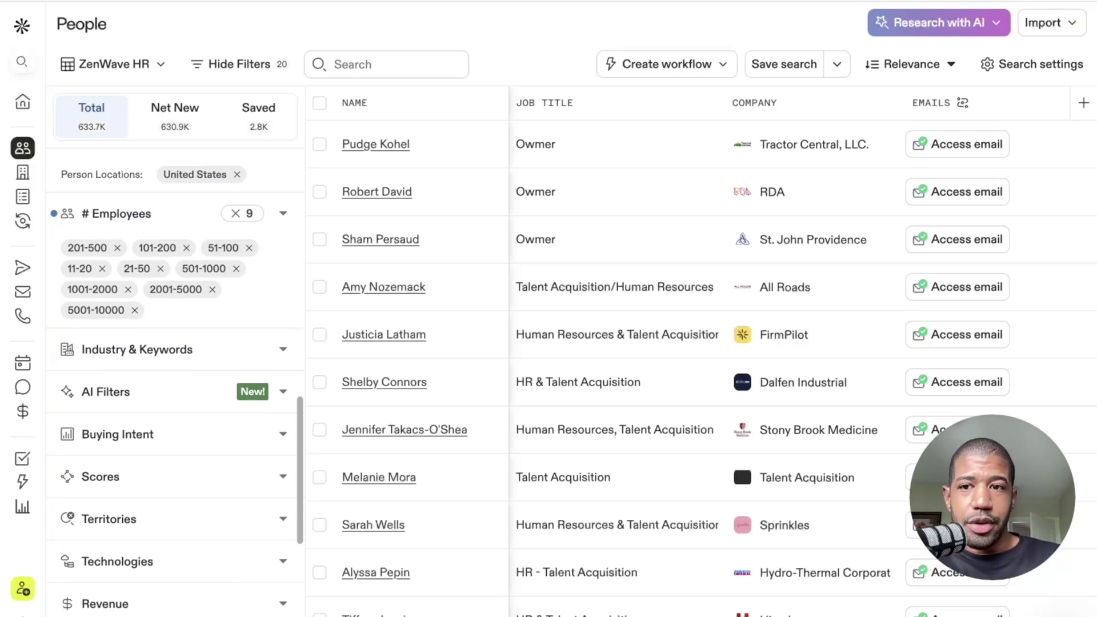
scroll(175, 343, "up", 1)
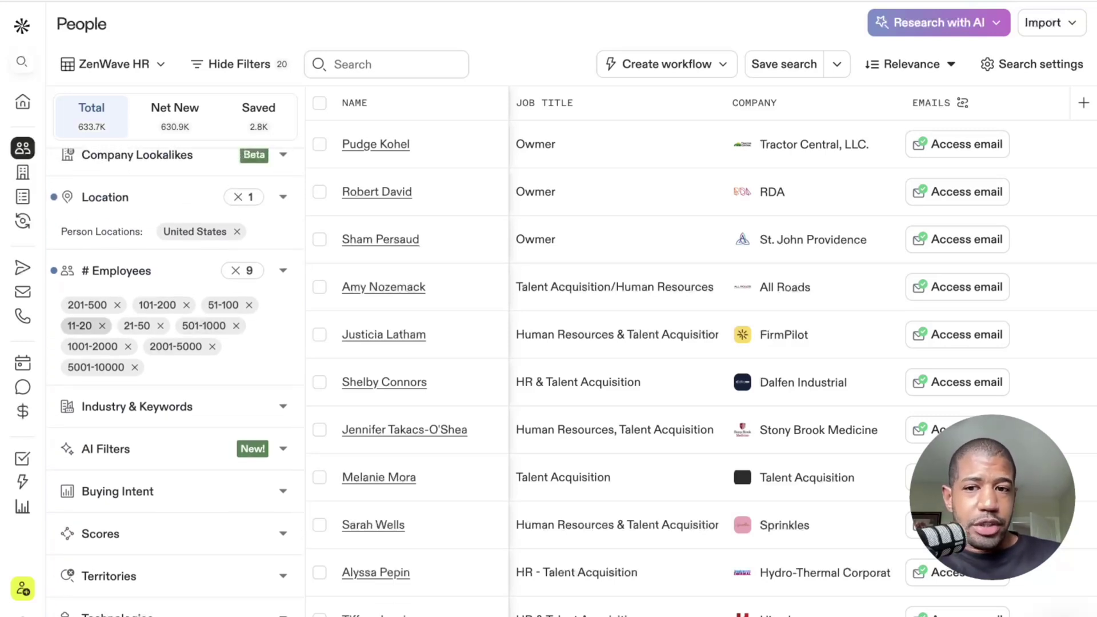
scroll(97, 347, "up", 5)
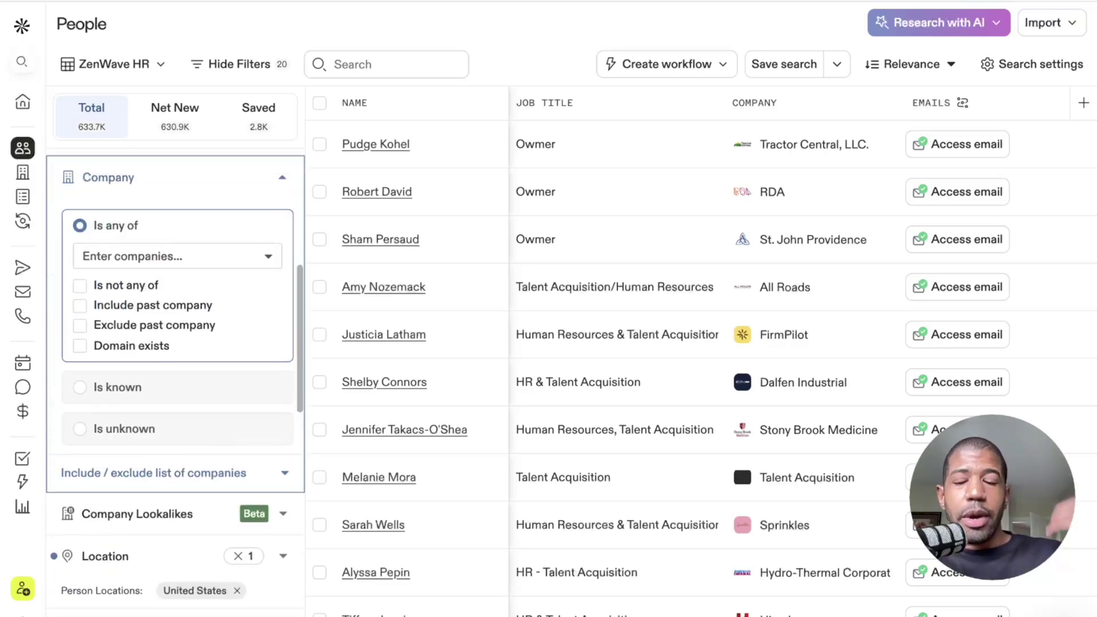
scroll(174, 377, "up", 2)
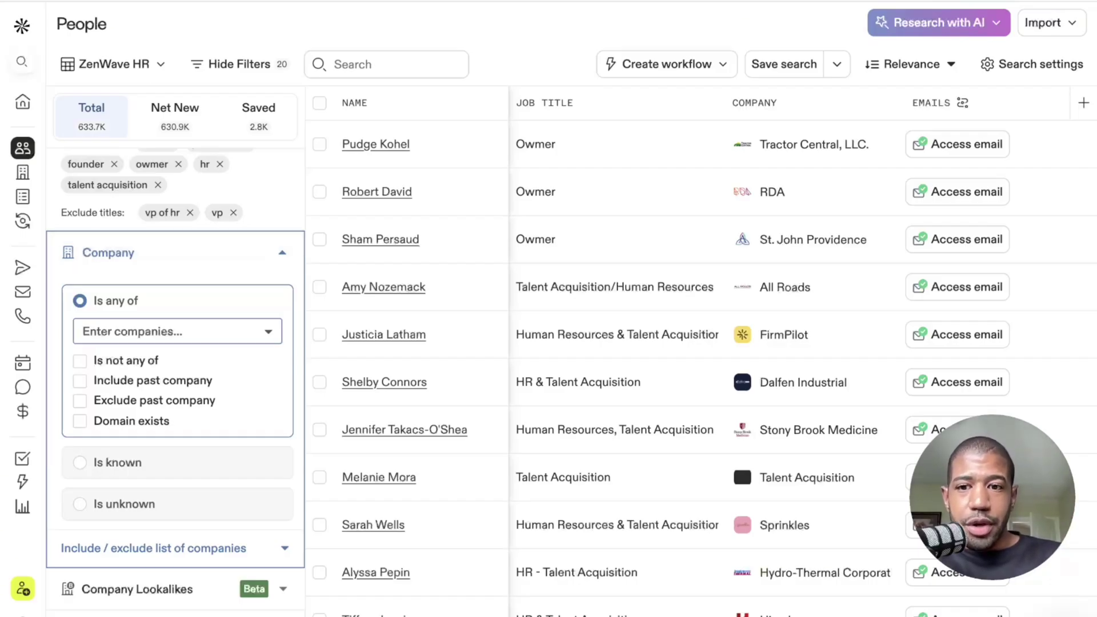
scroll(172, 486, "down", 1)
left_click(172, 506)
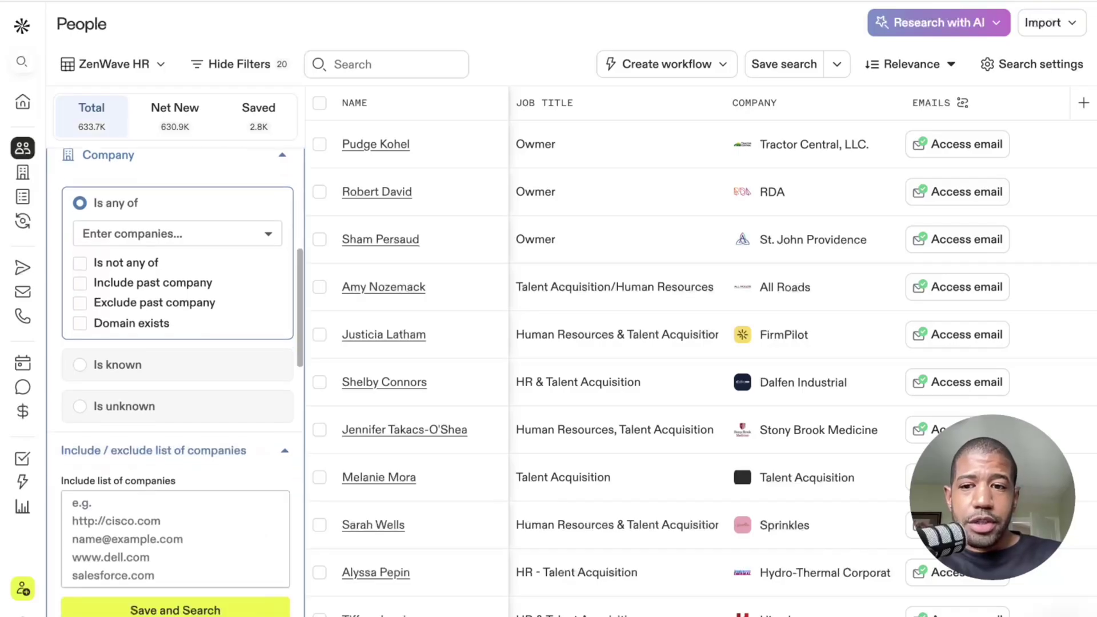
key("ctrl+v")
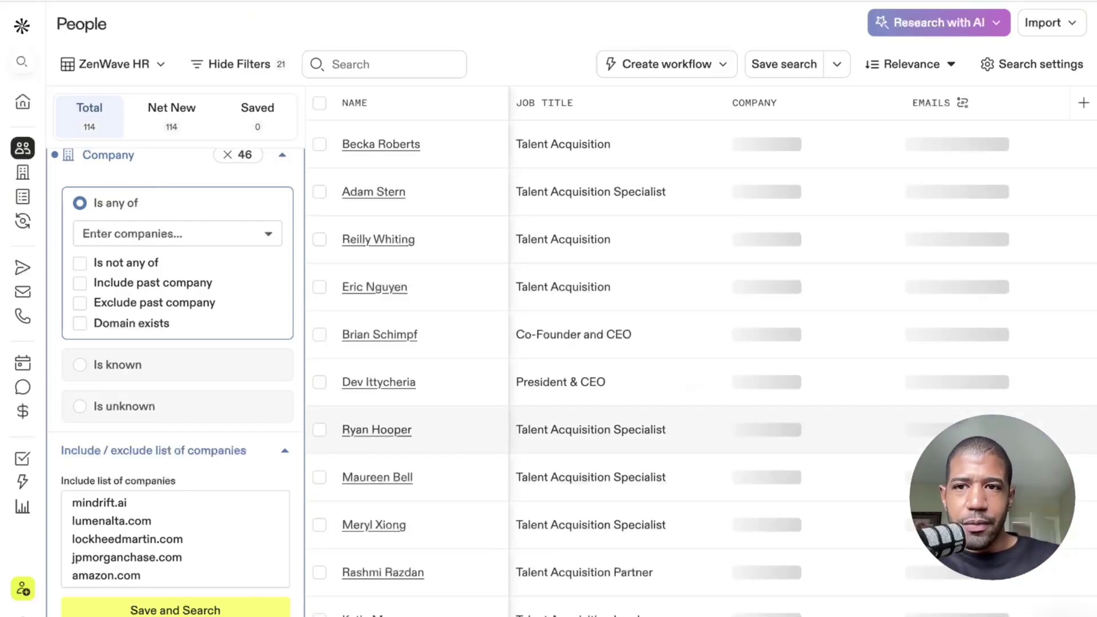
Review the email status, job title, company, location and employee-count filters together with the matching people
scroll(176, 372, "up", 6)
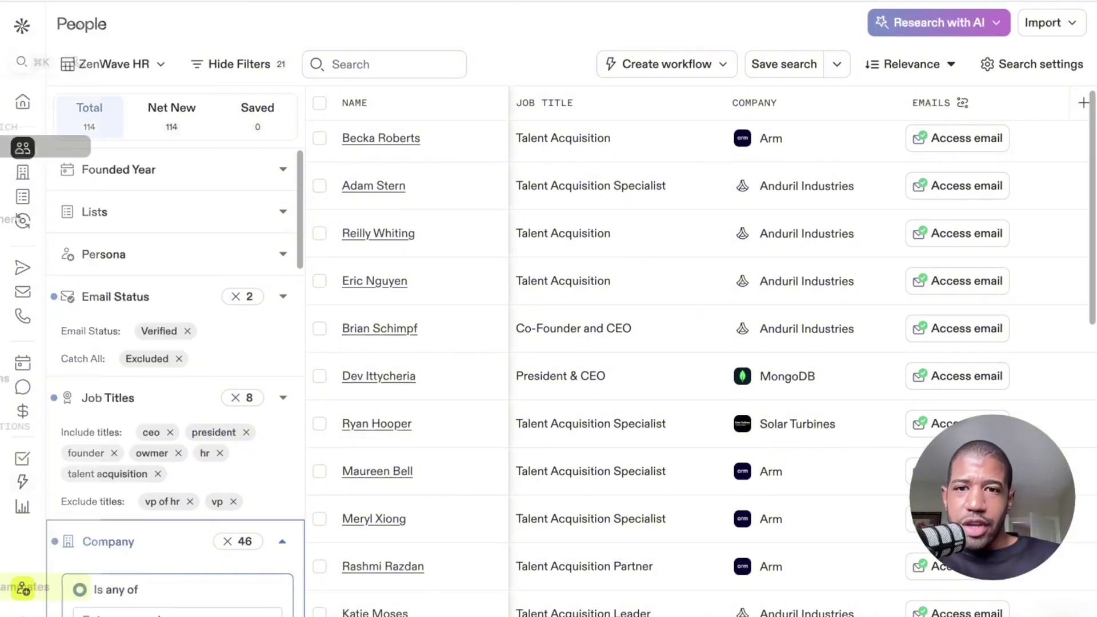
scroll(175, 372, "down", 9)
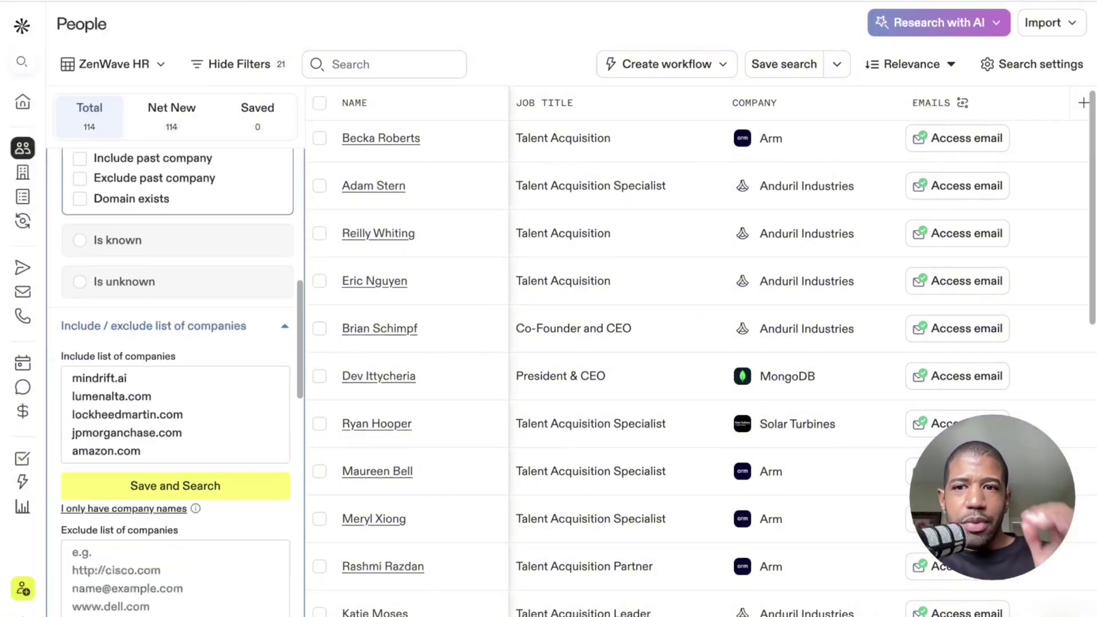
scroll(176, 414, "up", 12)
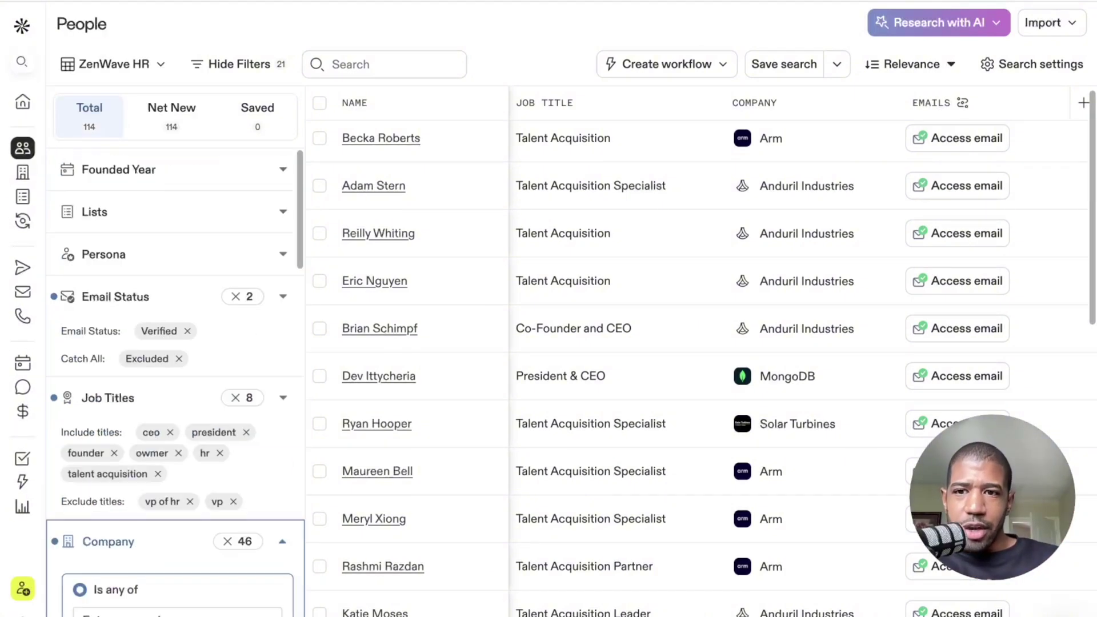
scroll(153, 228, "down", 3)
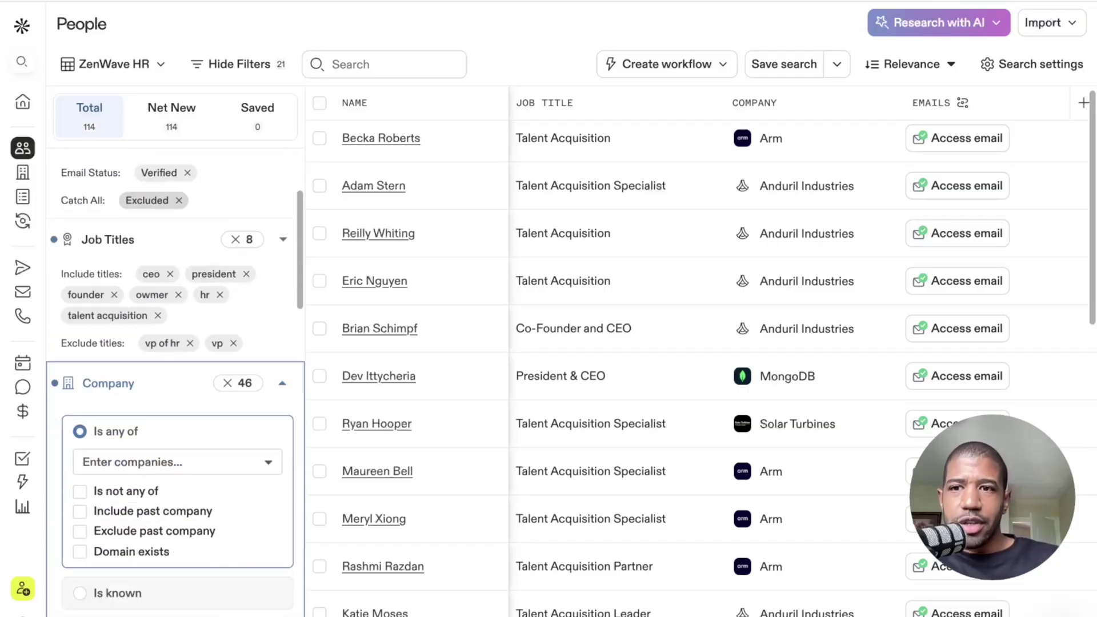
scroll(175, 377, "down", 1)
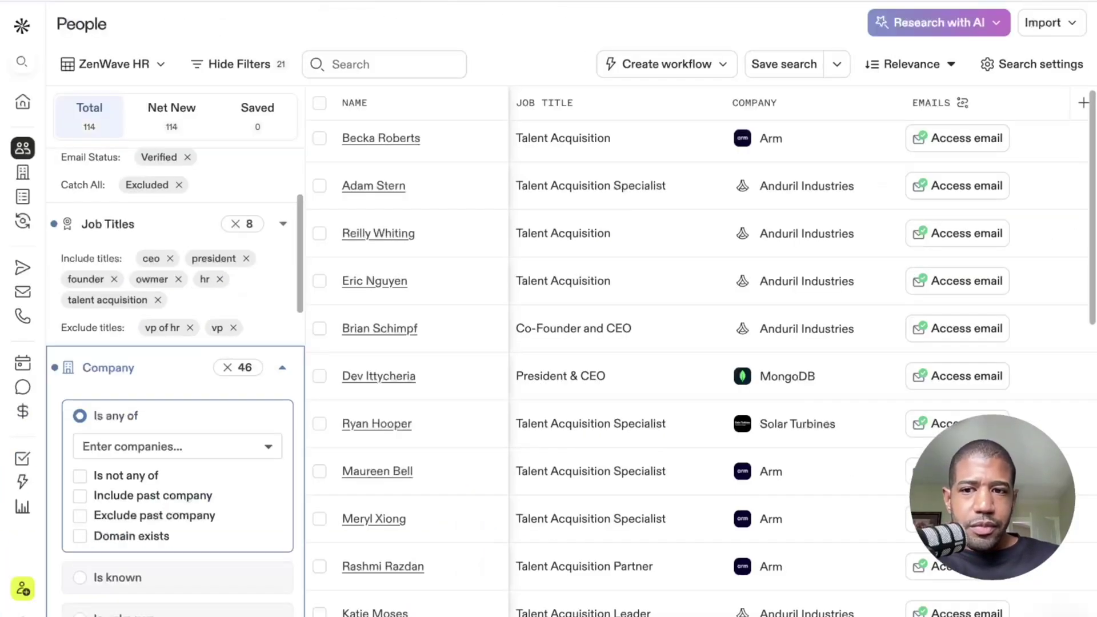
scroll(175, 383, "down", 15)
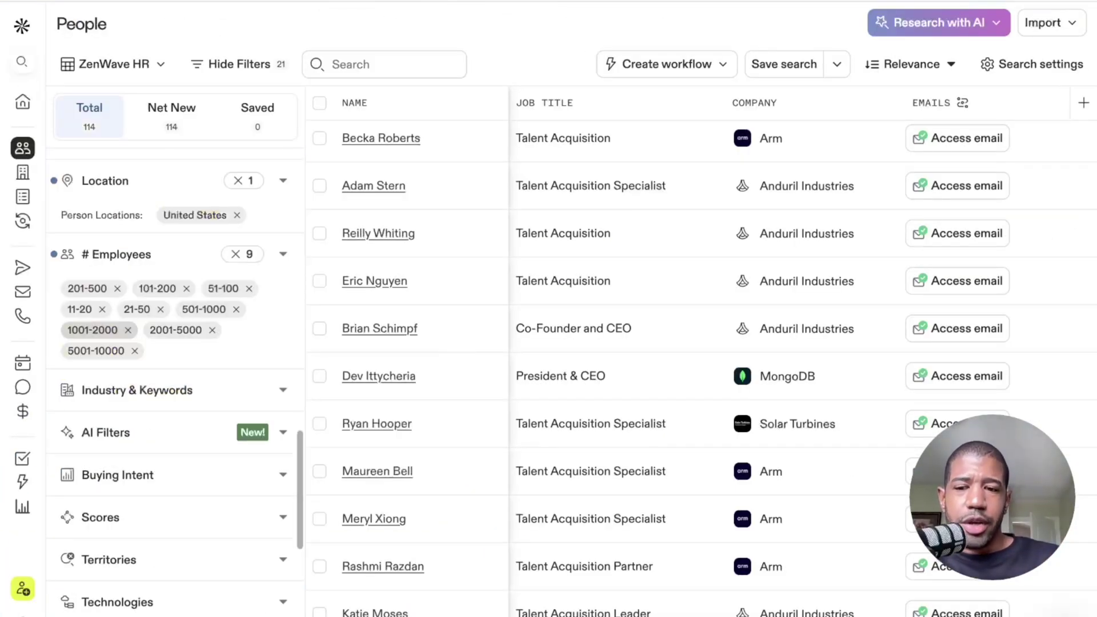
scroll(175, 383, "down", 1)
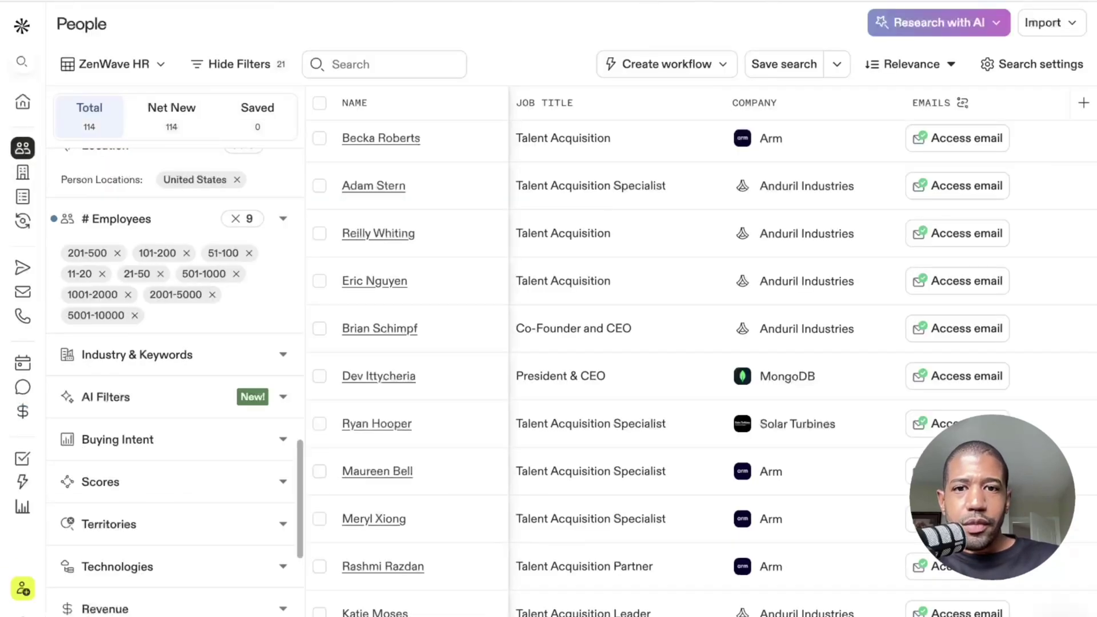
scroll(701, 368, "down", 1)
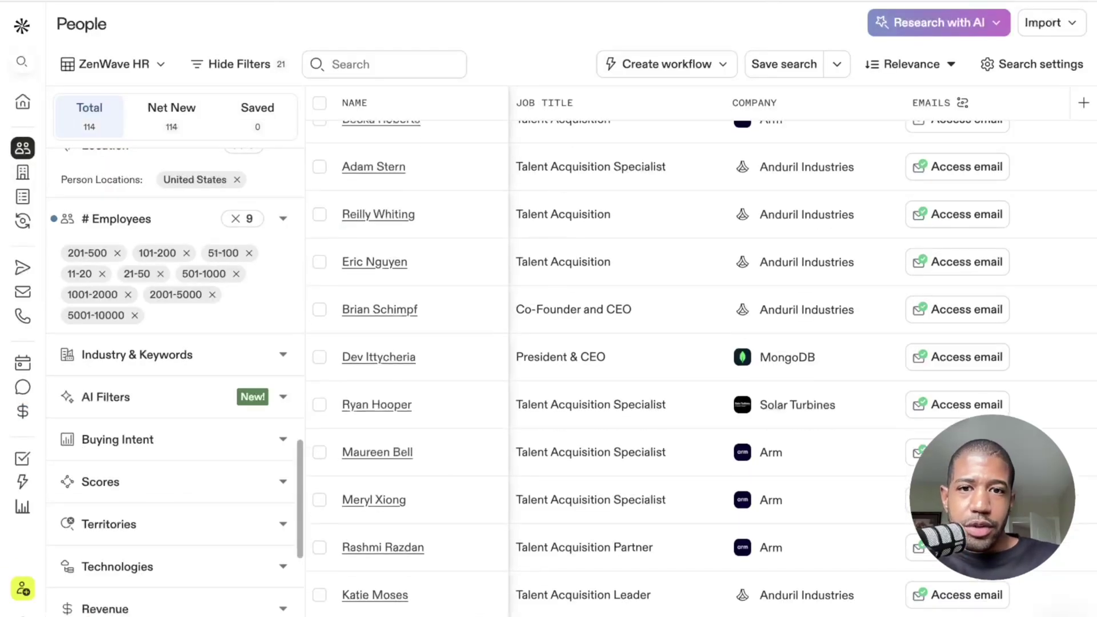
scroll(701, 368, "down", 2)
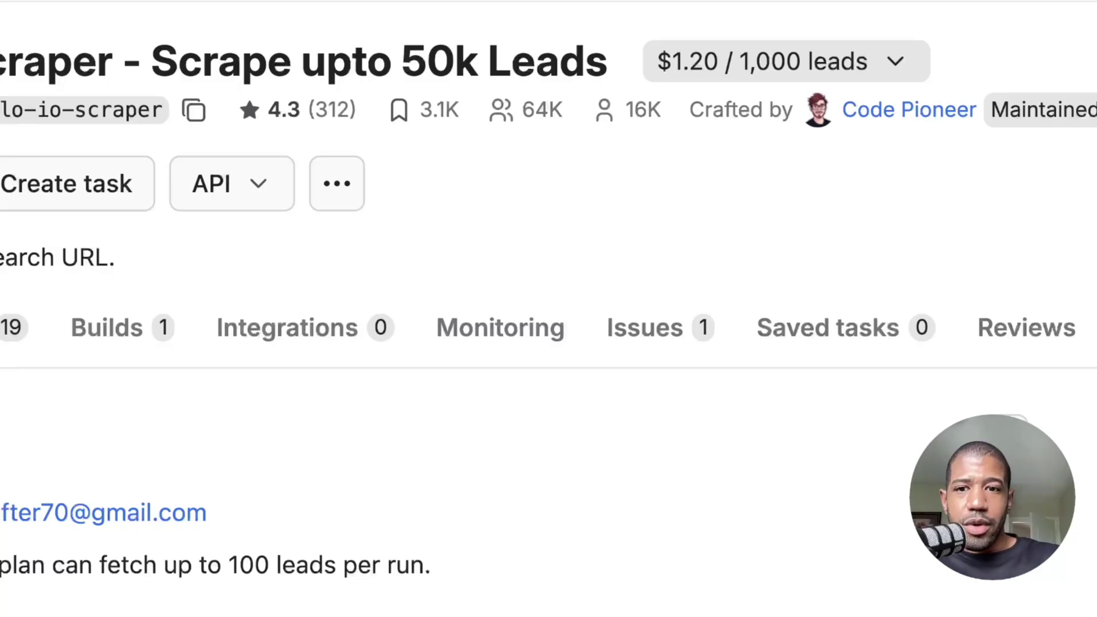
Switch to Apify's Apollo Scraper, replace the search URL with the copied Apollo search link, save and run it, and check the run's price
left_click(496, 343)
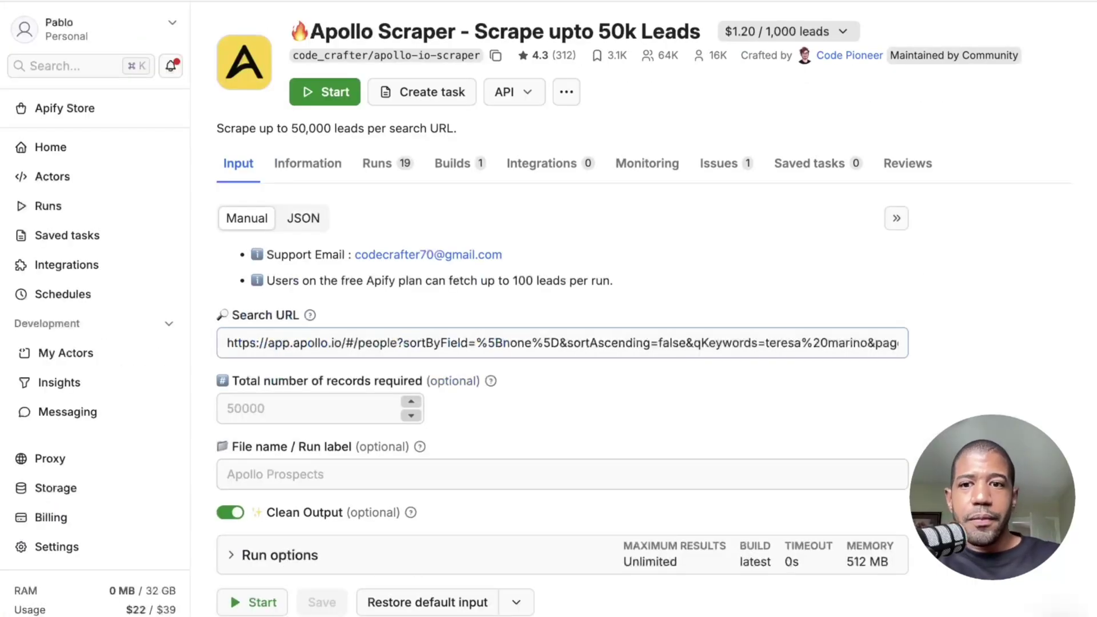
key("super+a")
key("super+v")
scroll(560, 308, "down", 1)
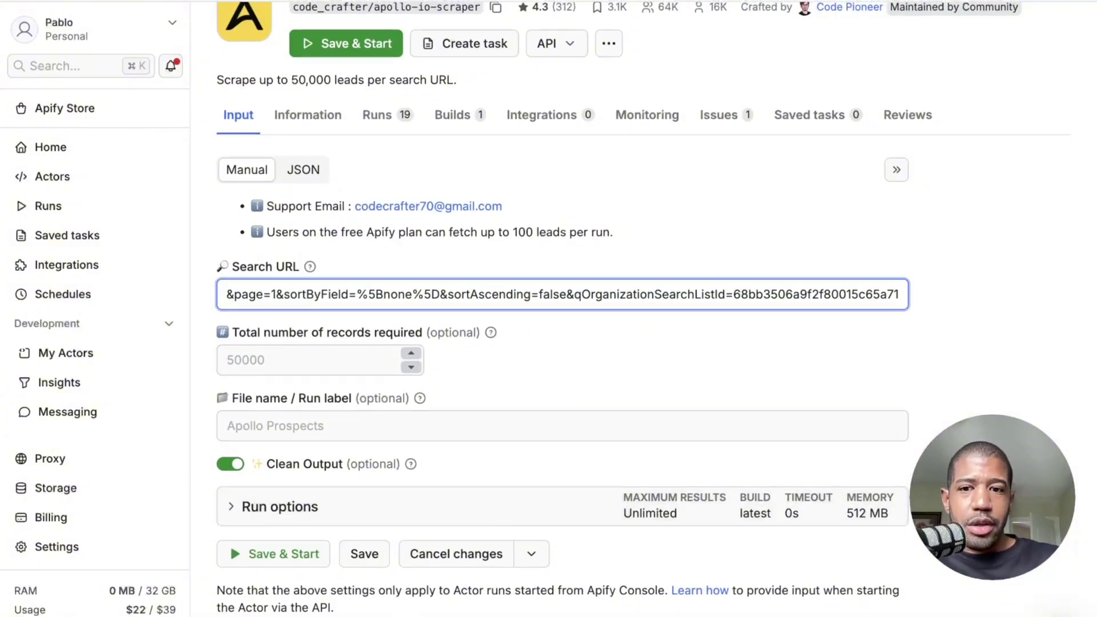
key("super+s")
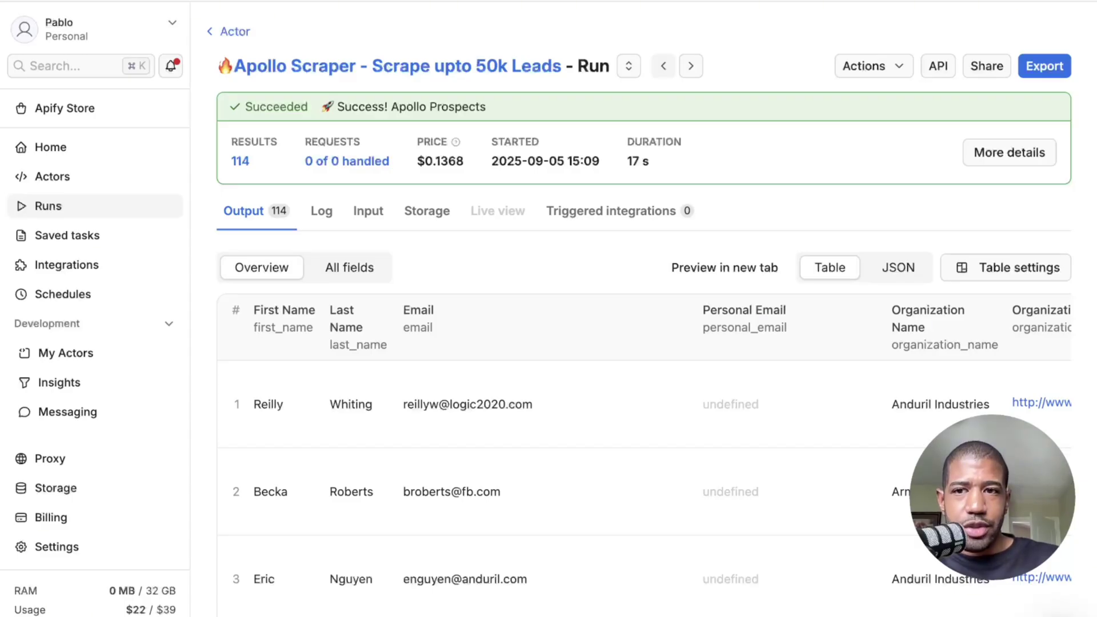
left_click_drag(627, 161, 649, 161)
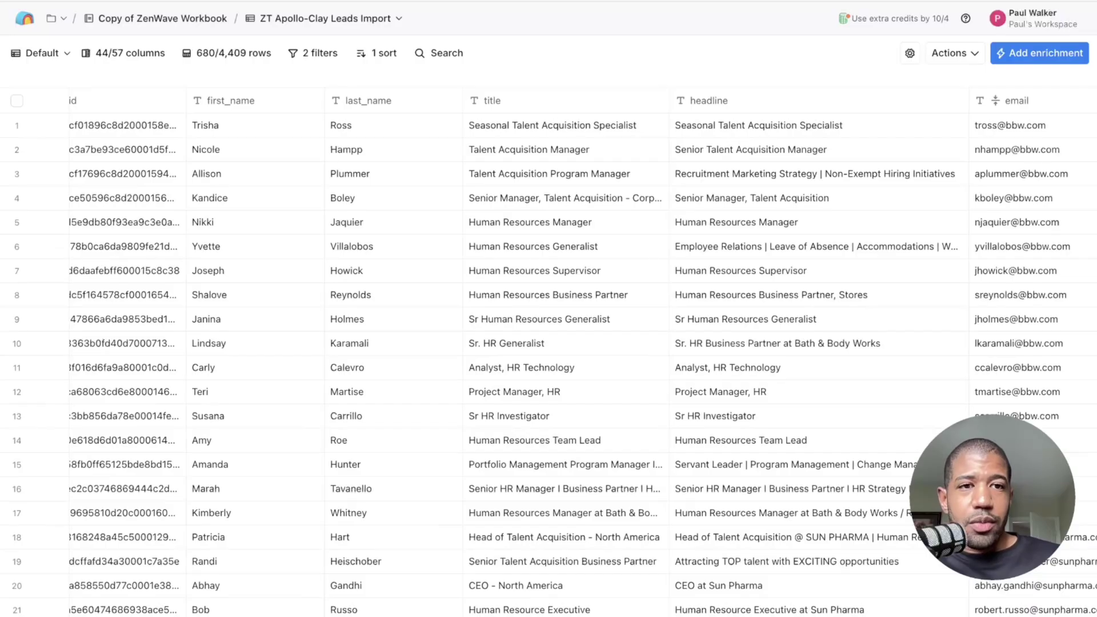
Switch to Clay's ZT Apollo-Clay Leads Import table and examine its columns from contact details through company data, deliverability and job lookup fields
scroll(583, 354, "right", 7)
scroll(583, 354, "right", 15)
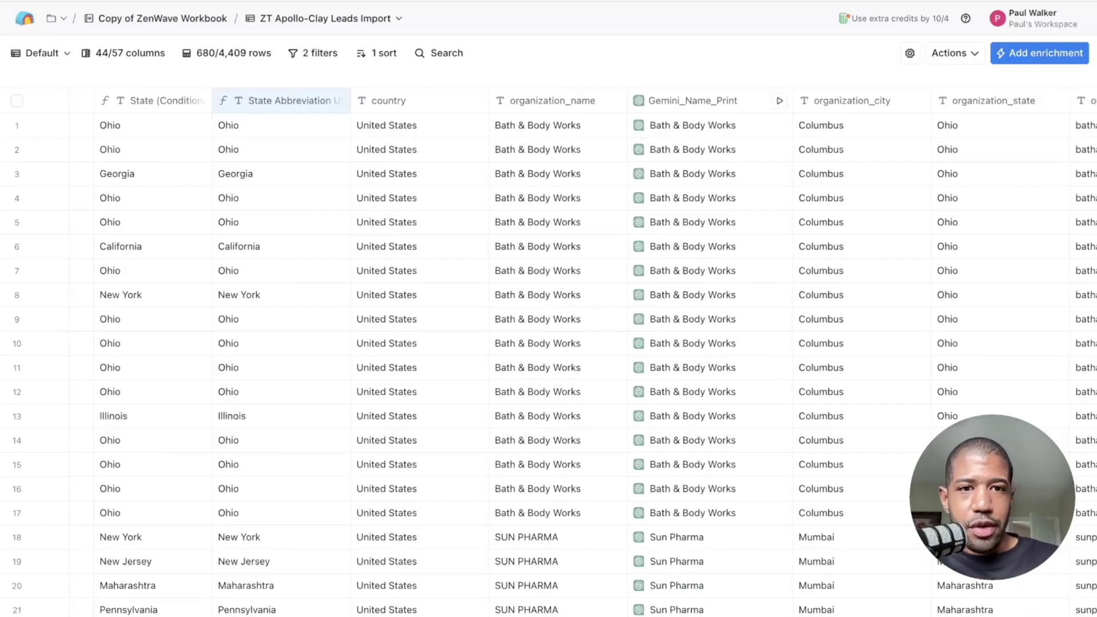
scroll(582, 354, "right", 1)
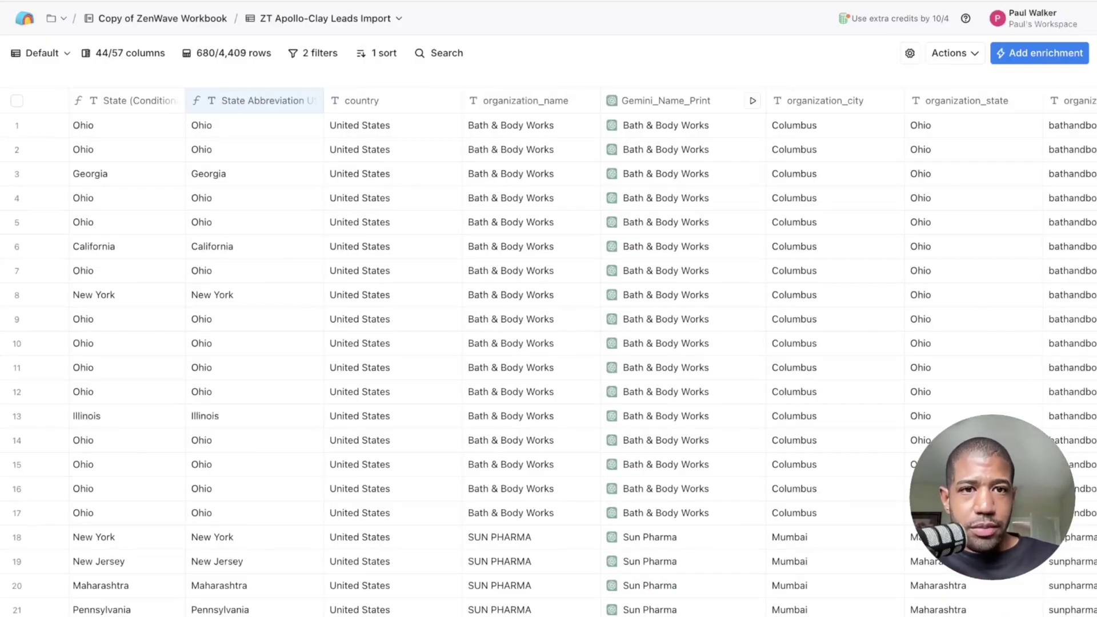
scroll(582, 354, "right", 8)
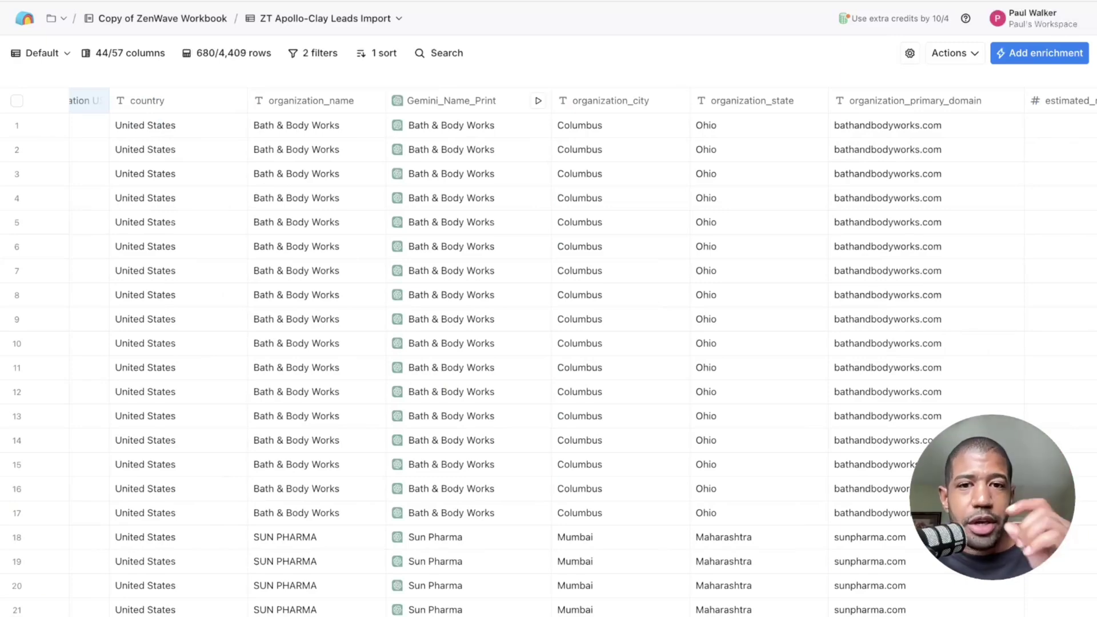
scroll(582, 354, "right", 20)
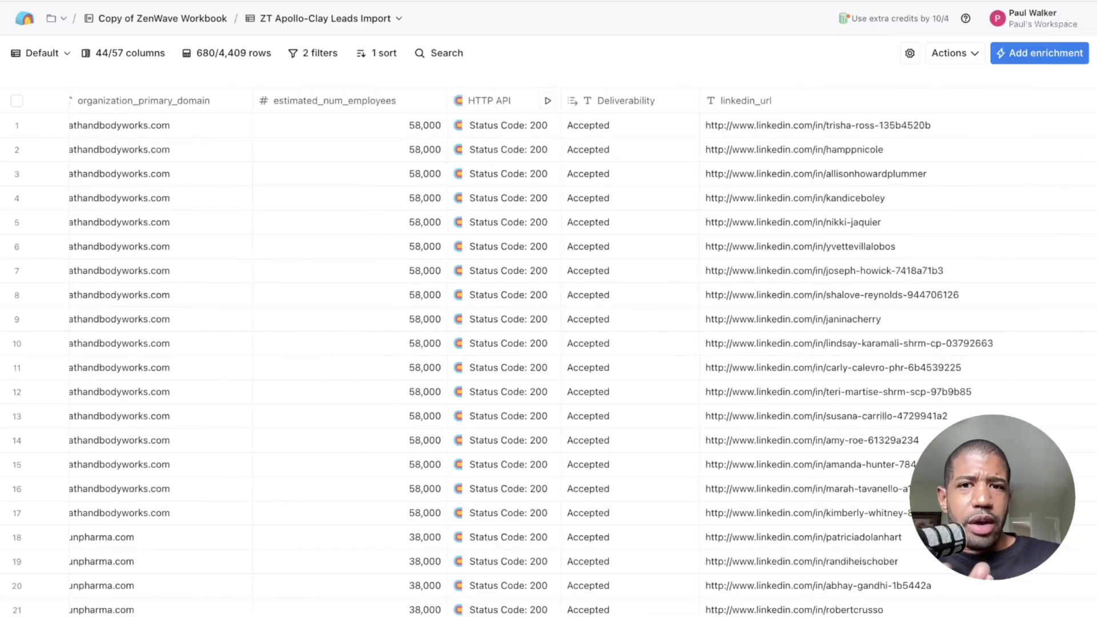
scroll(582, 354, "right", 20)
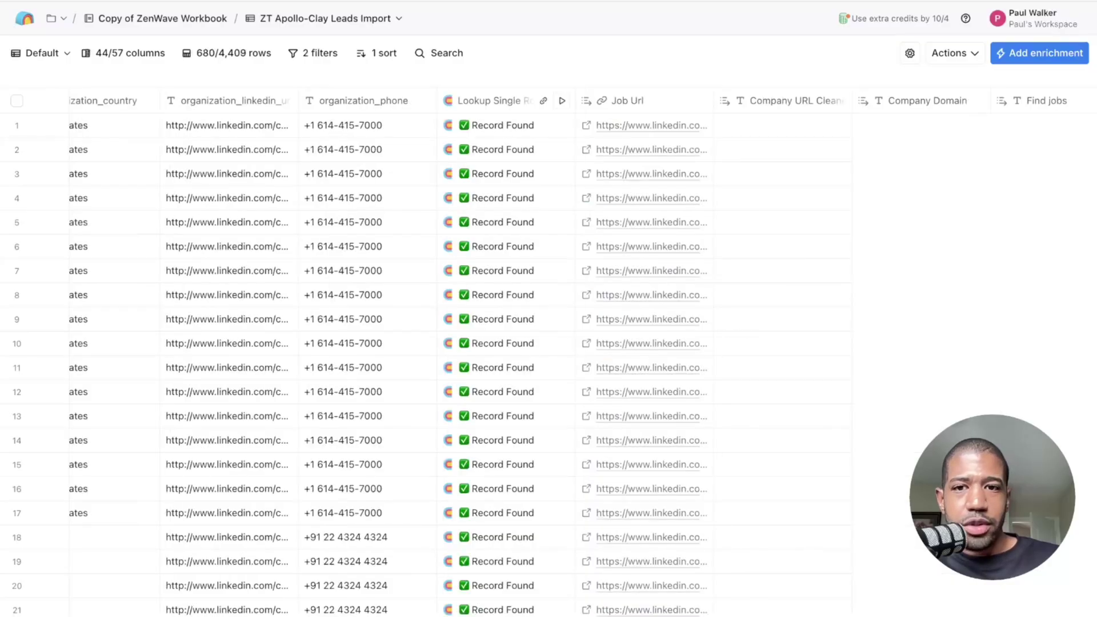
scroll(582, 354, "right", 20)
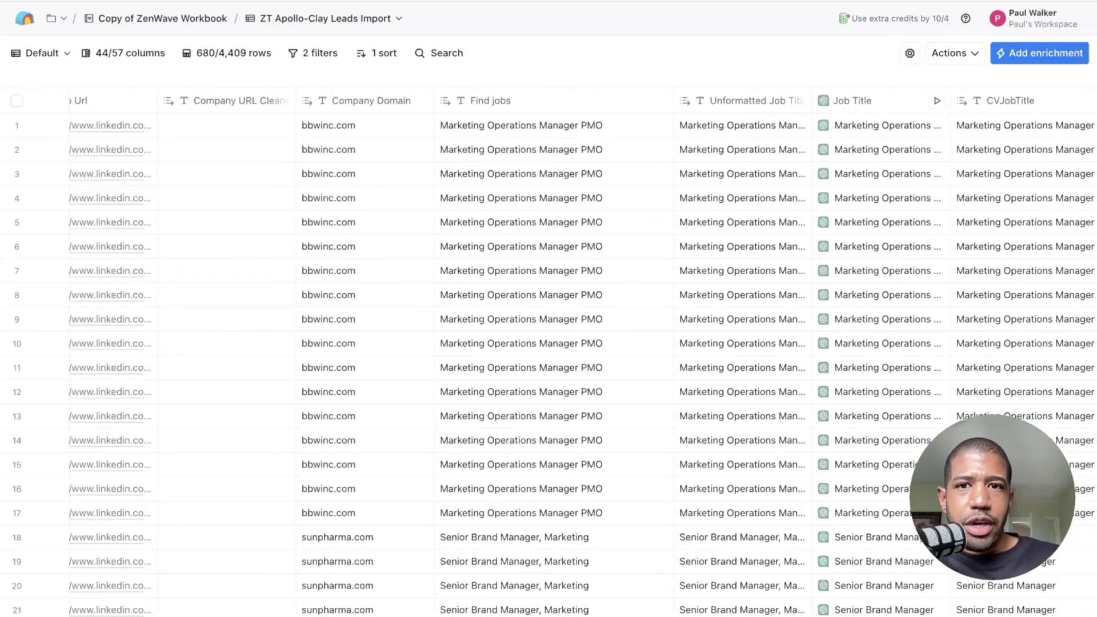
scroll(583, 354, "left", 1)
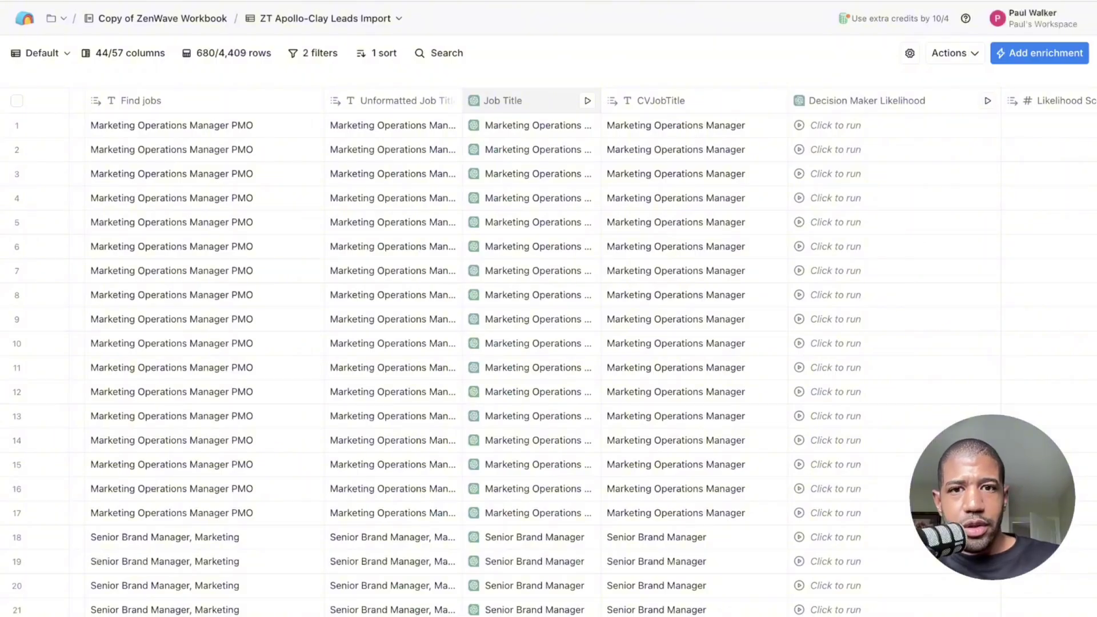
Open the Job Title column's configuration for editing and read through its AI prompt
left_click(503, 100)
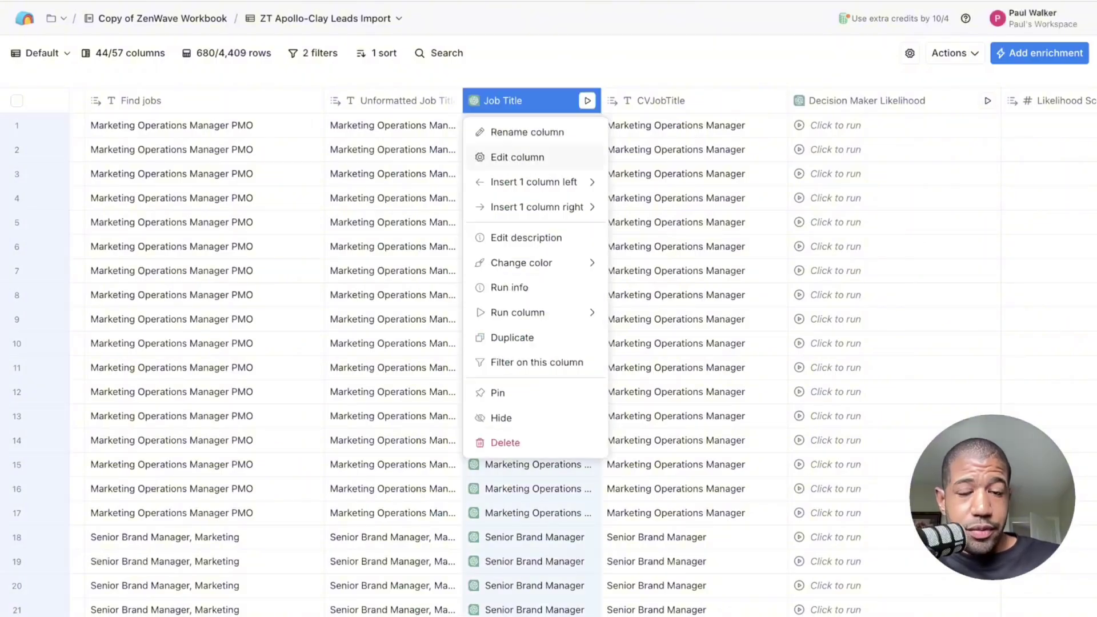
left_click(517, 157)
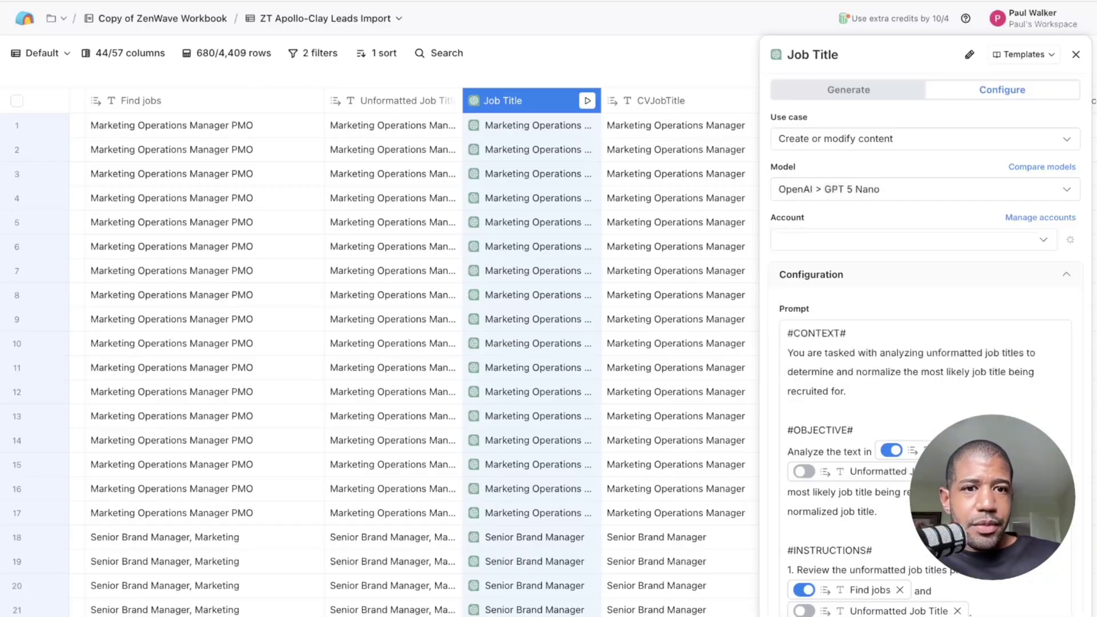
scroll(925, 343, "down", 5)
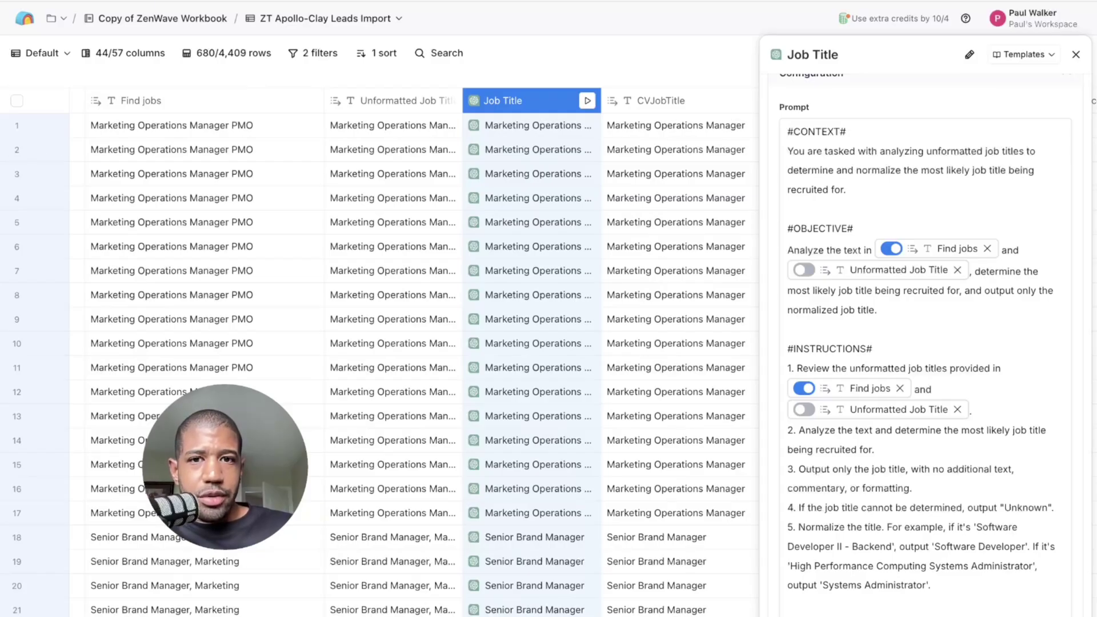
Close the Job Title configuration and compare the Unformatted Job Title entries with the neighbouring Find jobs, Job Title and CVJobTitle columns
key("Escape")
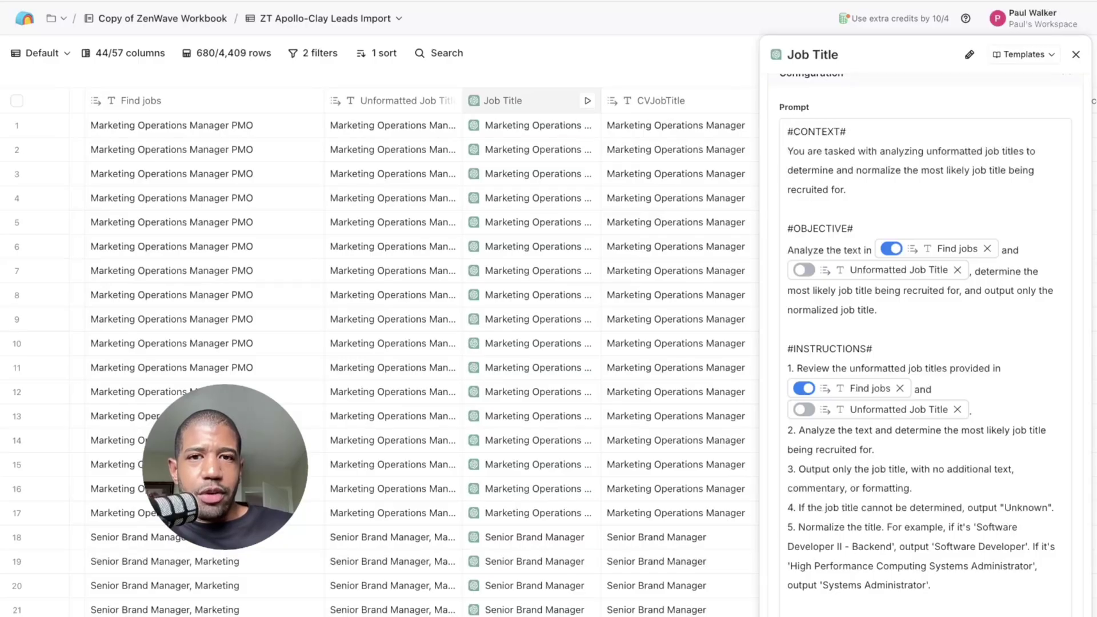
mouse_move(461, 100)
left_mouse_down()
mouse_move(570, 100)
mouse_move(229, 416)
left_mouse_up()
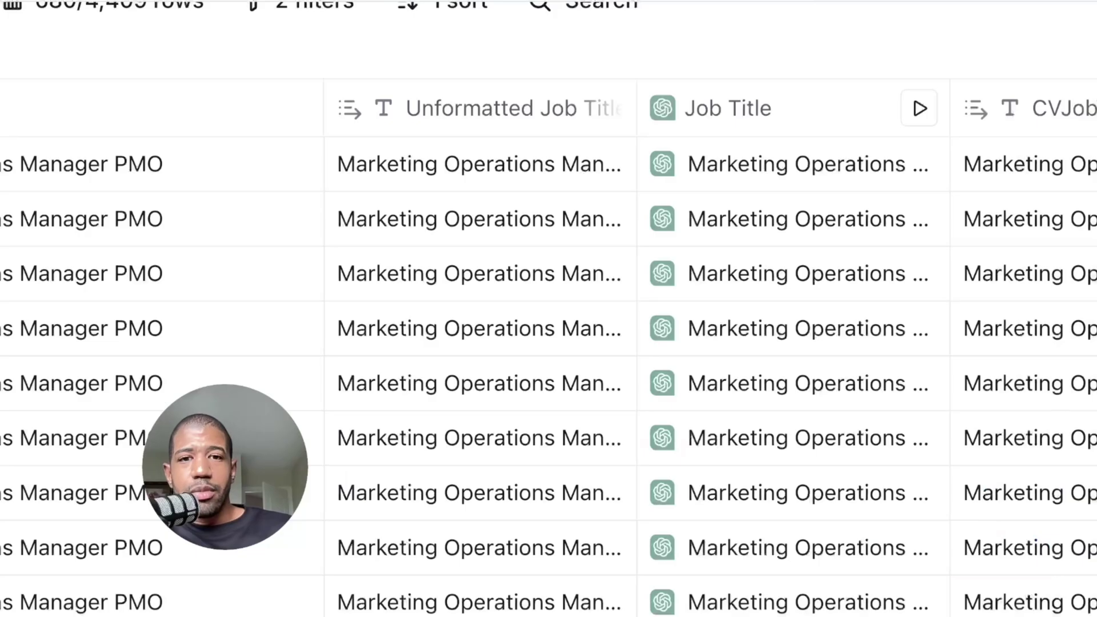
left_click(479, 164)
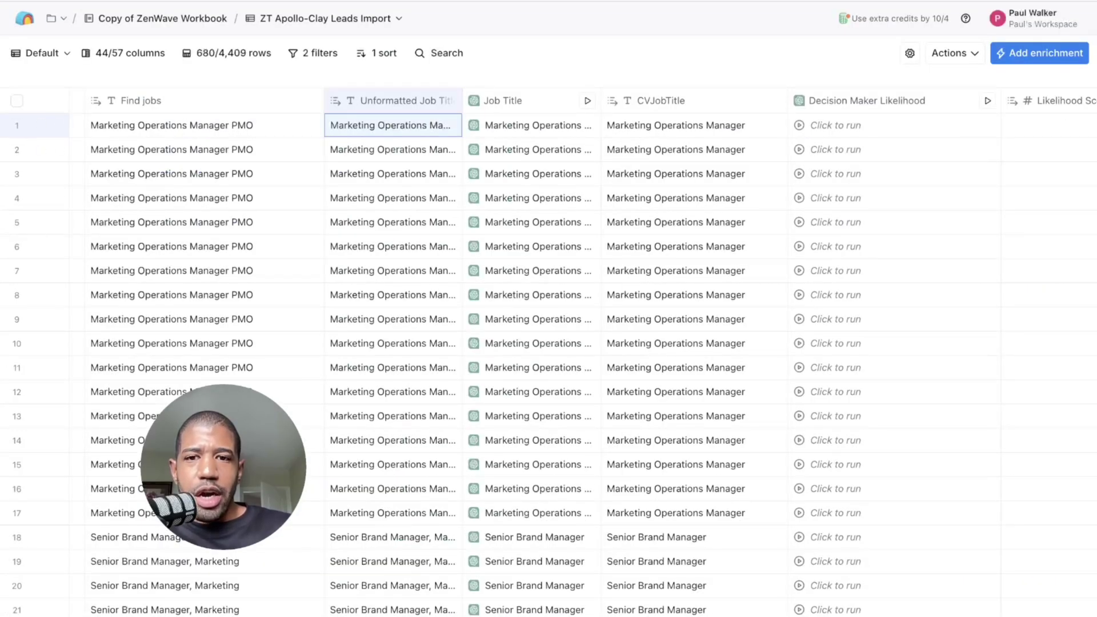
scroll(394, 342, "down", 3)
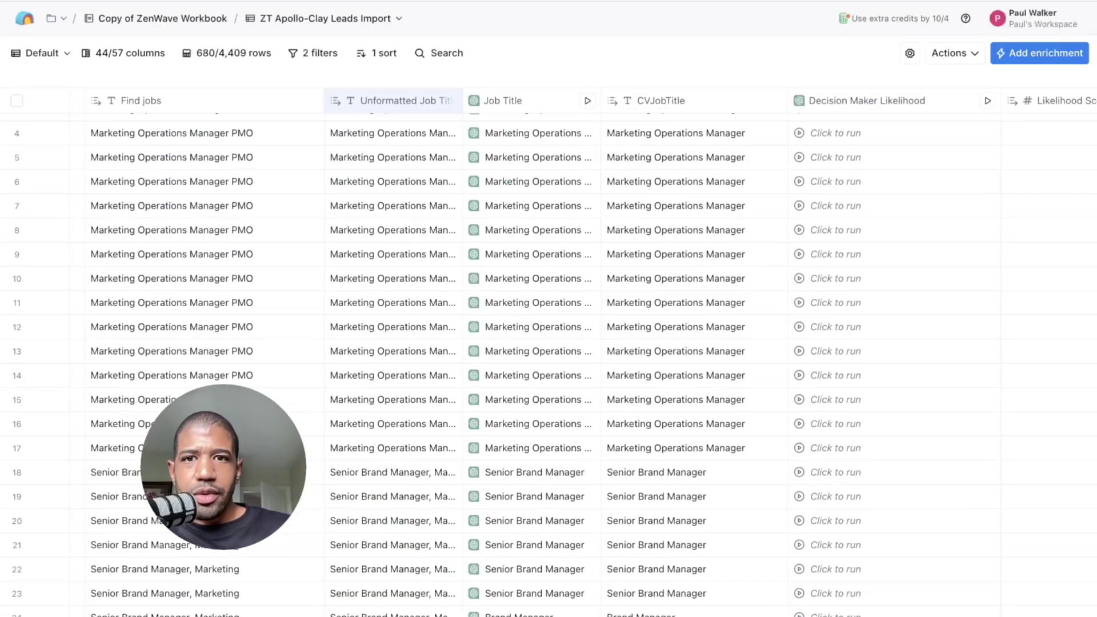
left_click(394, 100)
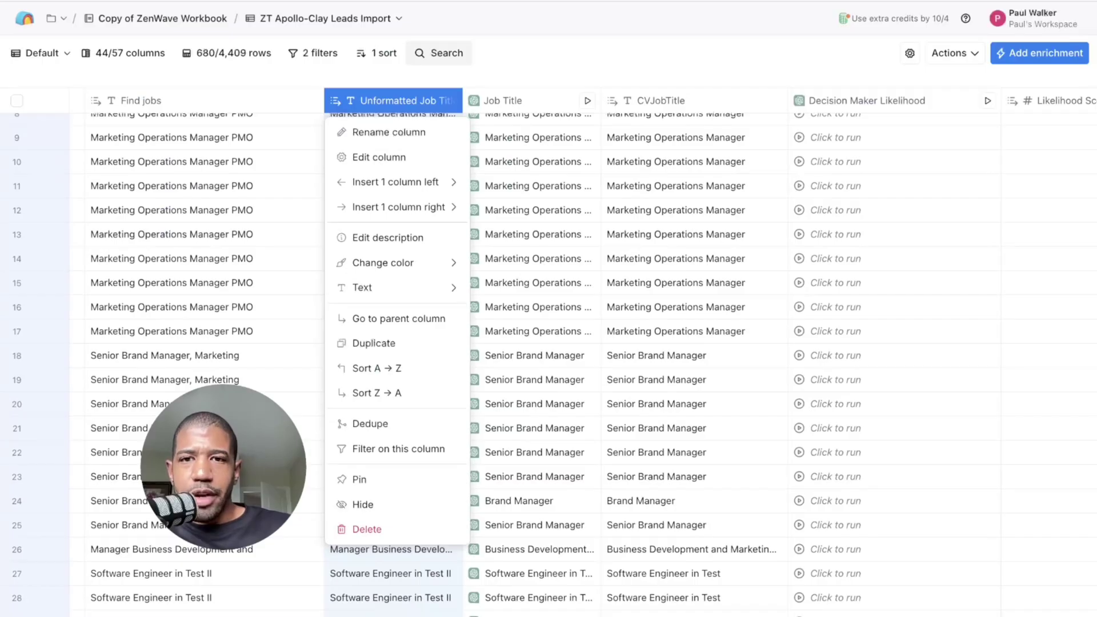
key("Escape")
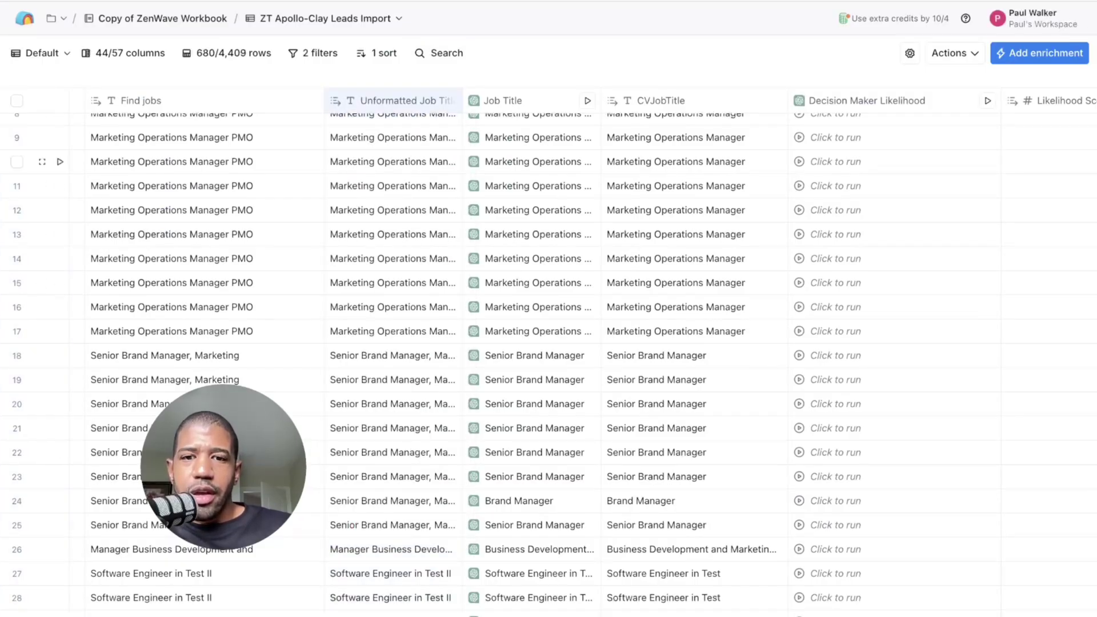
left_click_drag(388, 161, 388, 331)
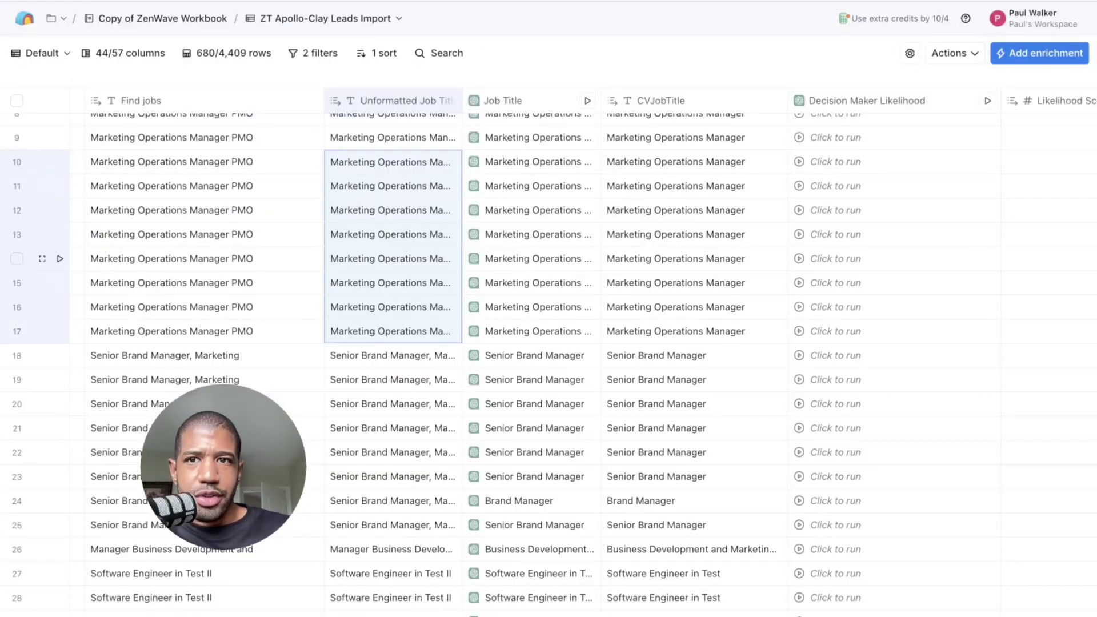
Import dataset_apollo-io-scraper_2025-09-05_19-10-06-190.csv into the current table, comma-delimited with column names in the first row, then save and run its rows
scroll(531, 274, "right", 4)
scroll(531, 274, "left", 10)
scroll(531, 258, "left", 3)
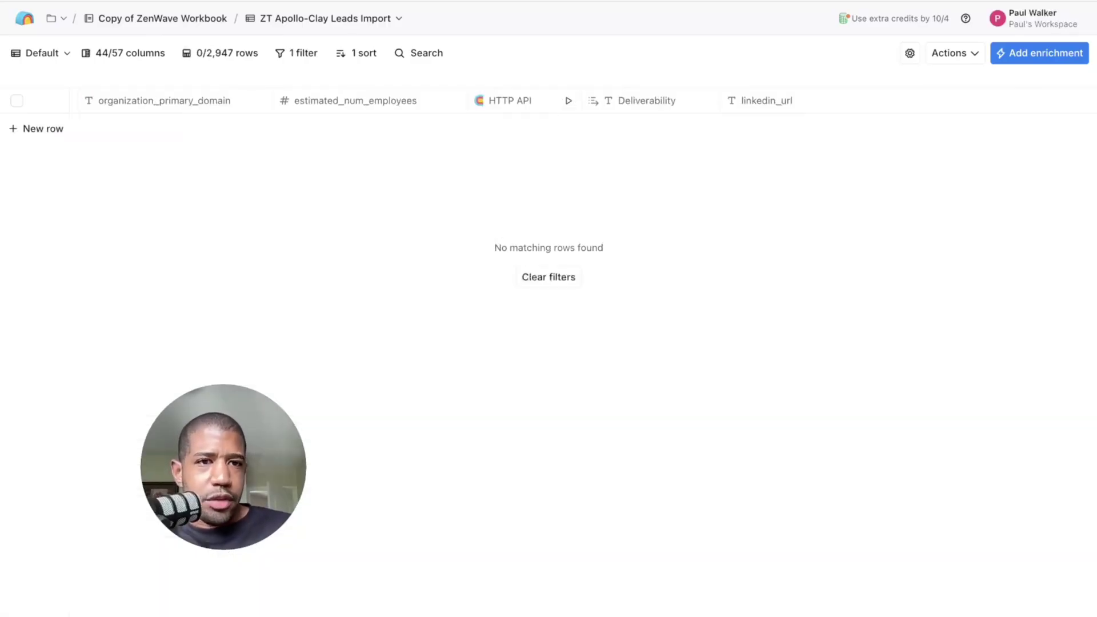
left_click(954, 53)
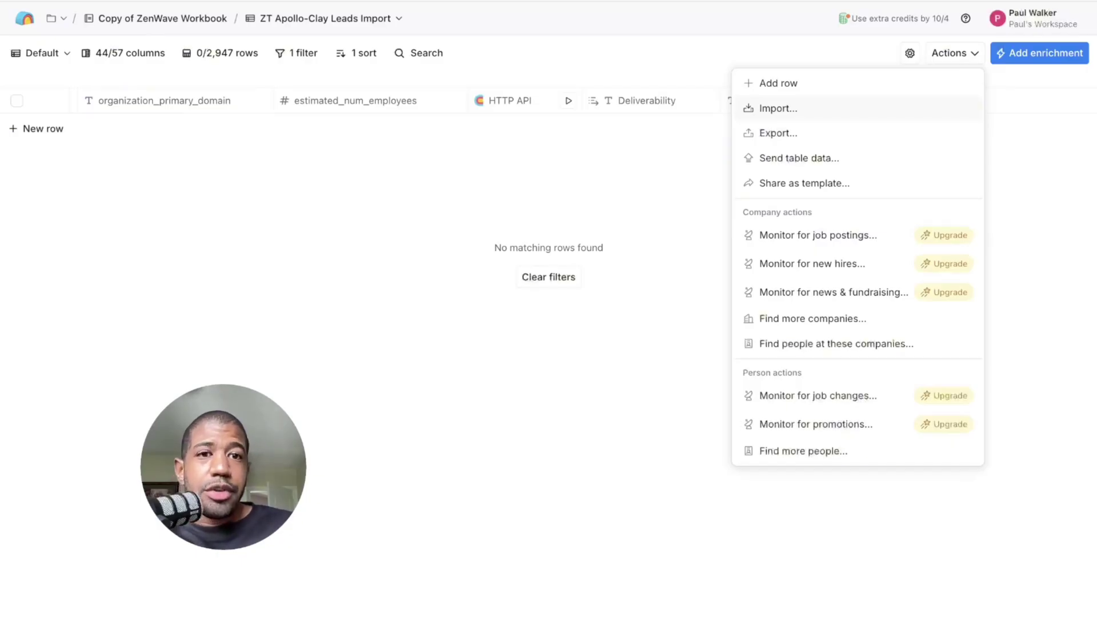
left_click(778, 108)
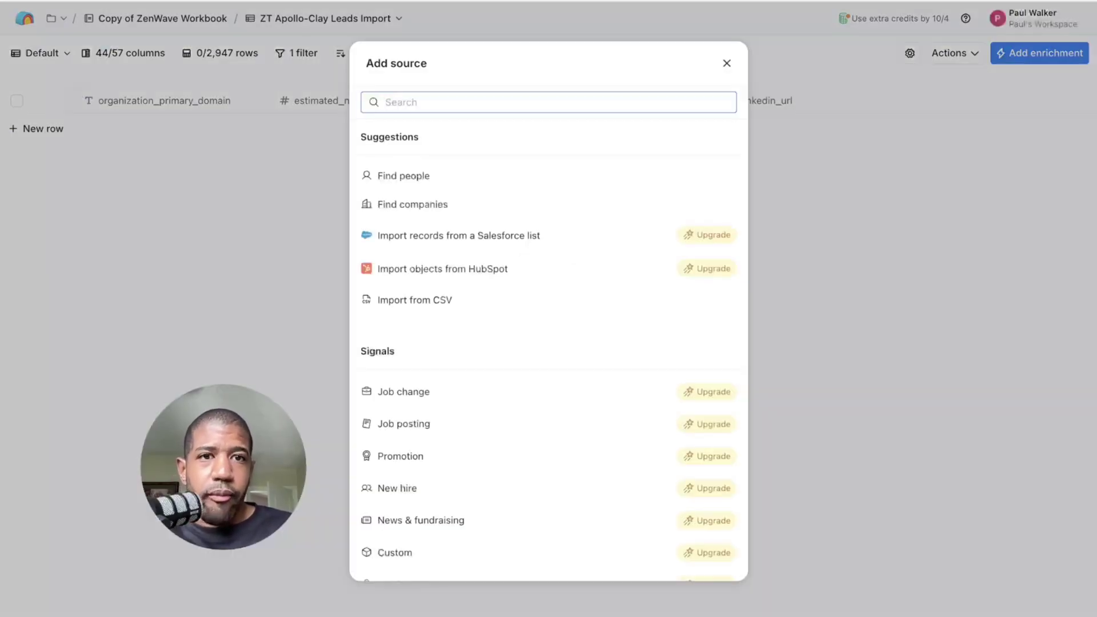
left_click(415, 300)
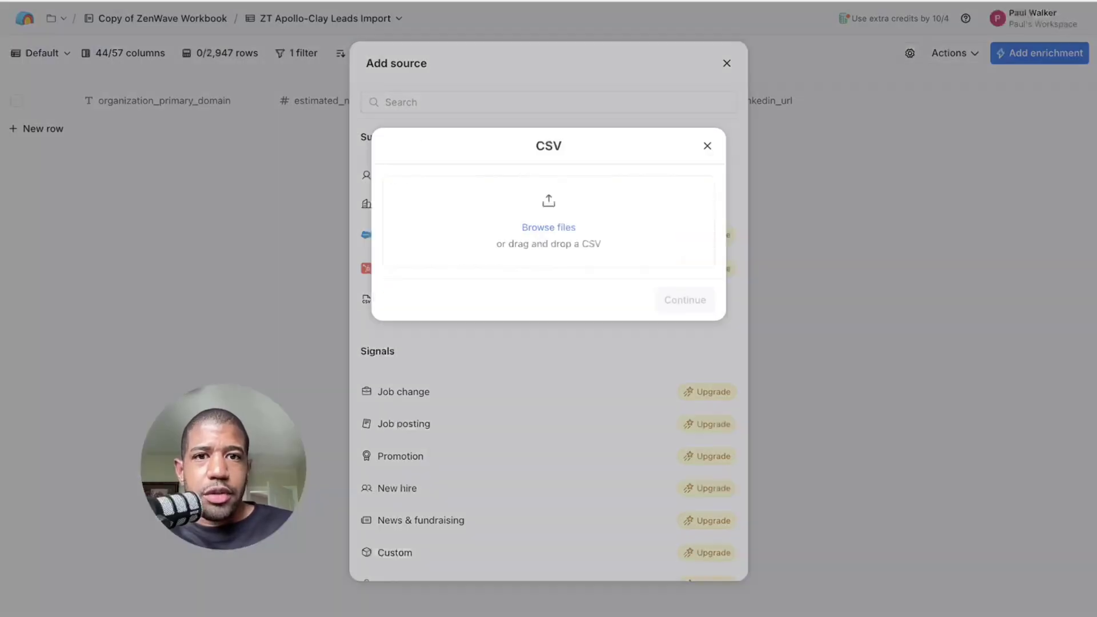
left_click_drag(548, 223, 548, 223)
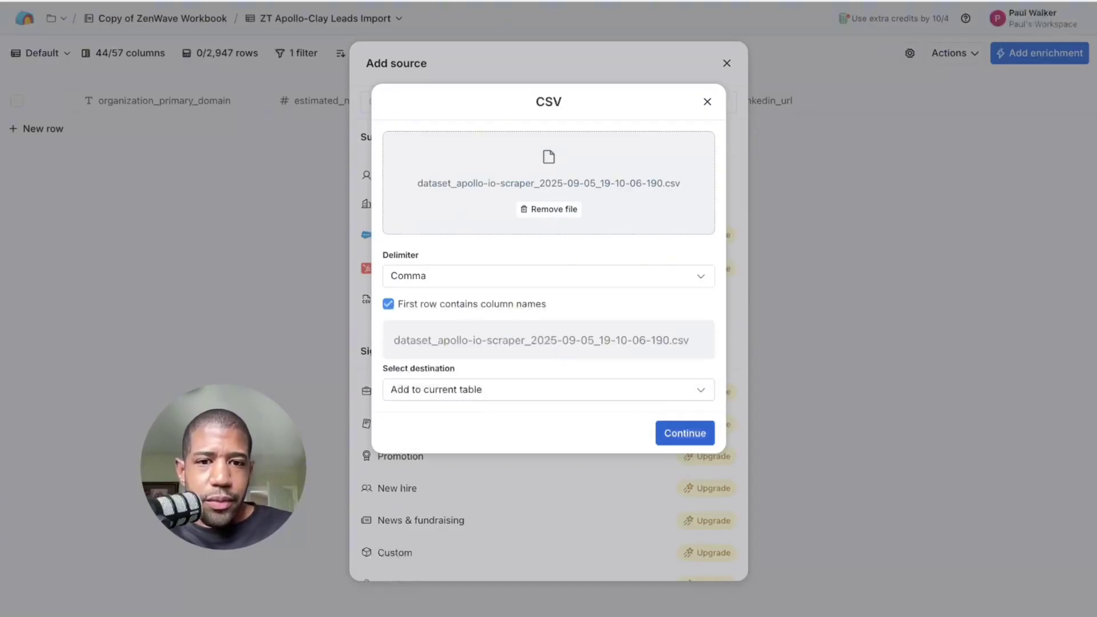
left_click(684, 433)
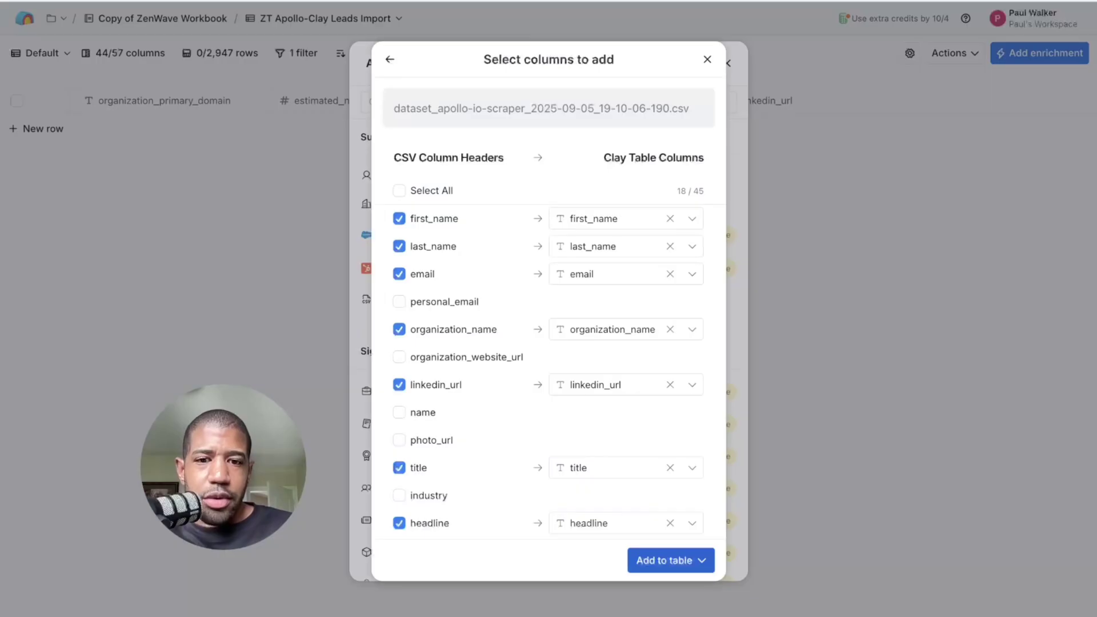
left_click(701, 561)
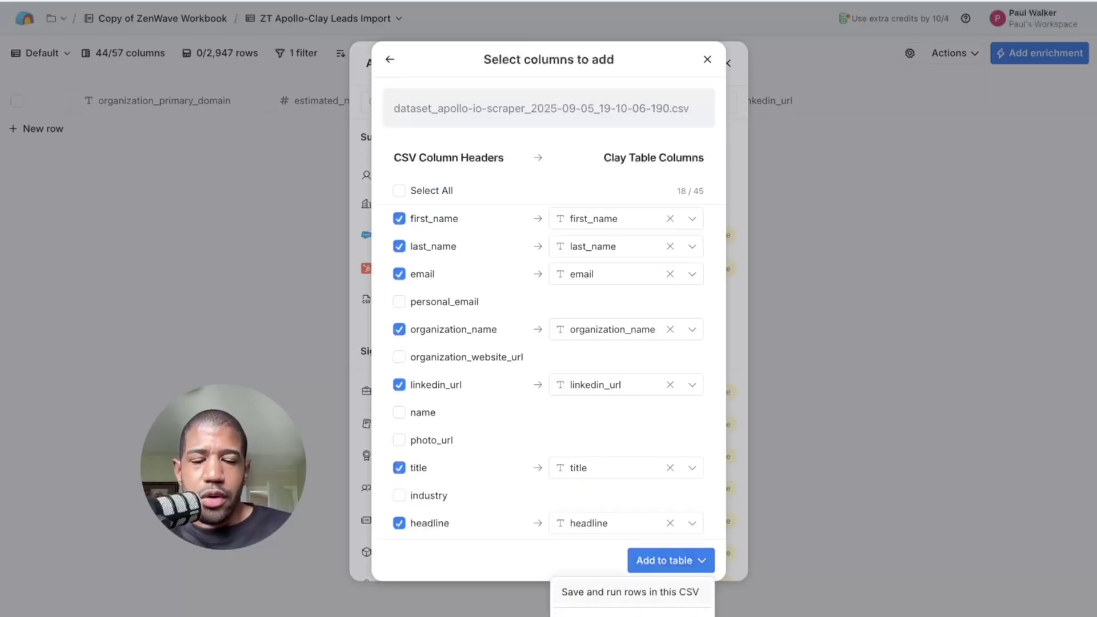
left_click(629, 592)
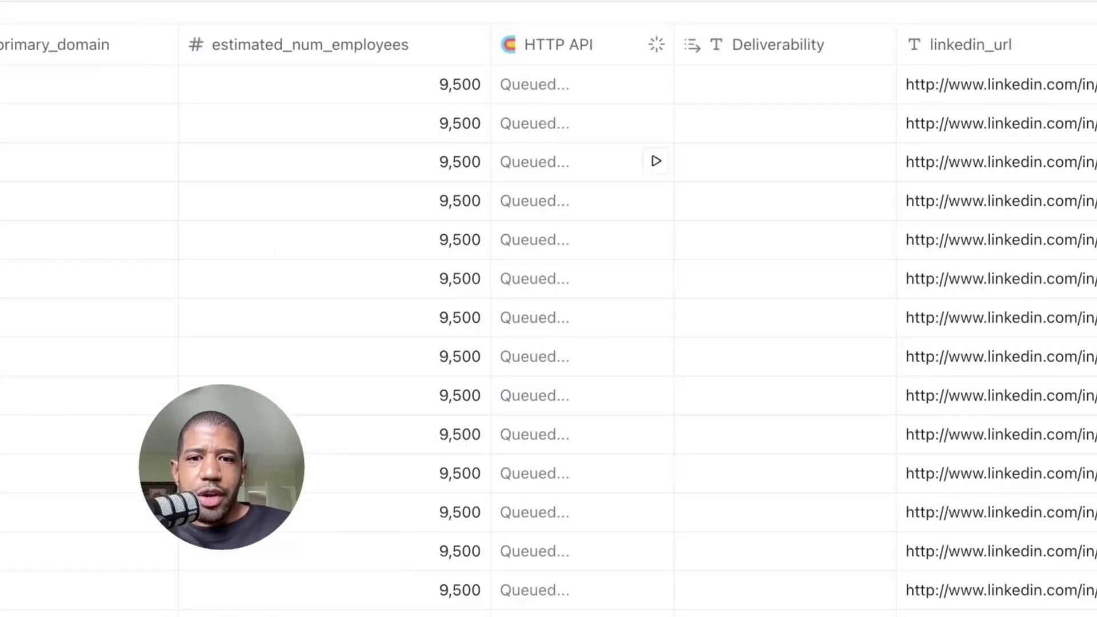
Examine the imported rows' HTTP API status and Deliverability values, and check which ones meet the Gemini_Name_Print run condition
scroll(514, 199, "down", 3)
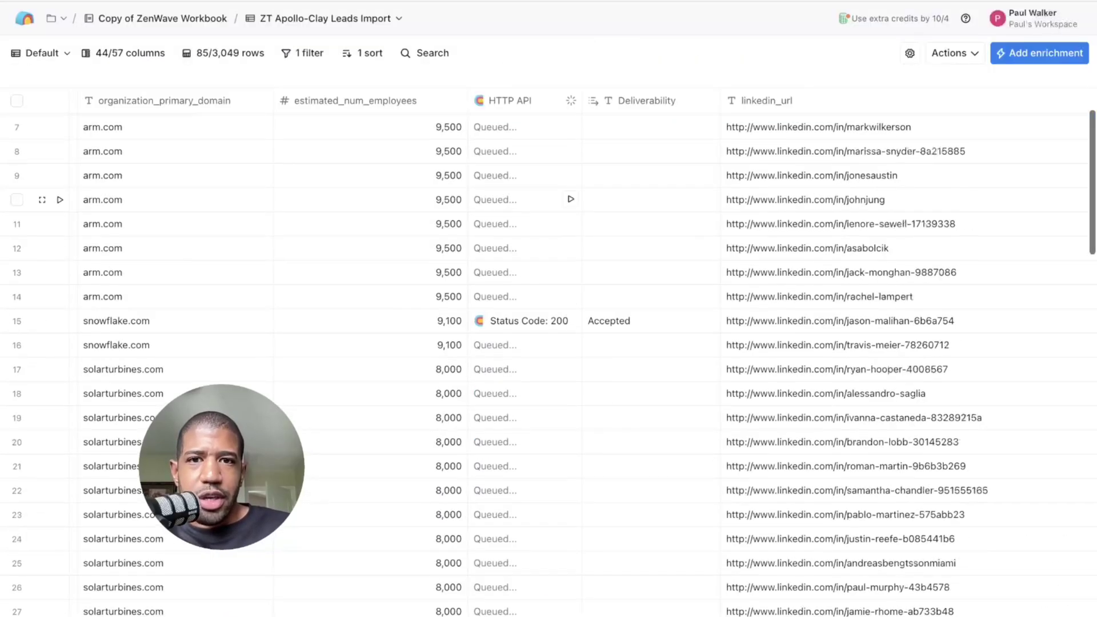
scroll(569, 257, "down", 12)
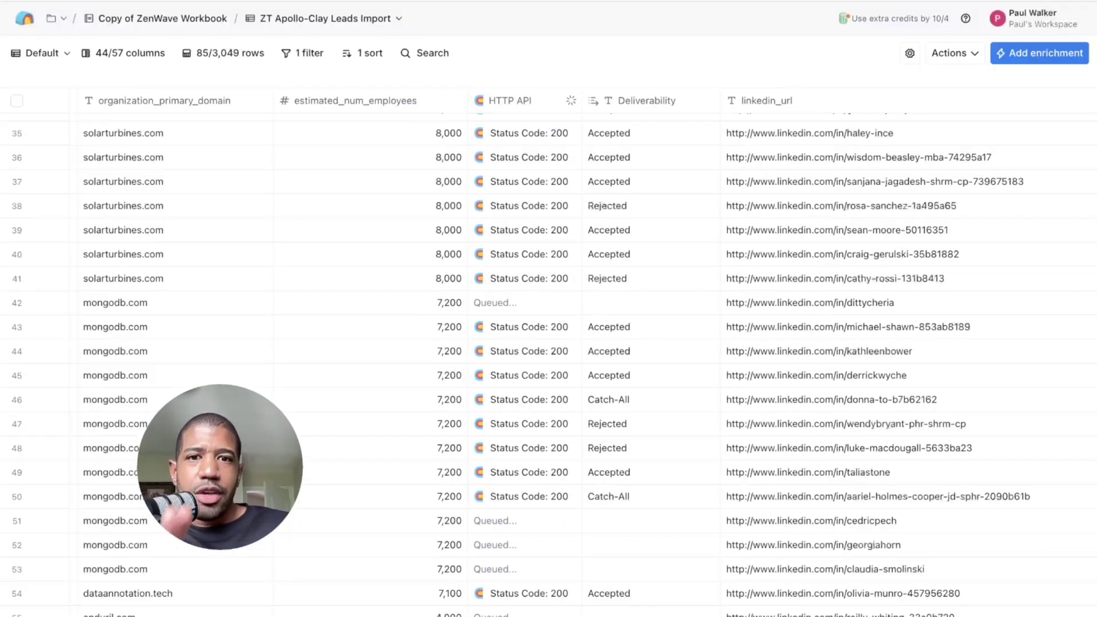
scroll(531, 223, "up", 10)
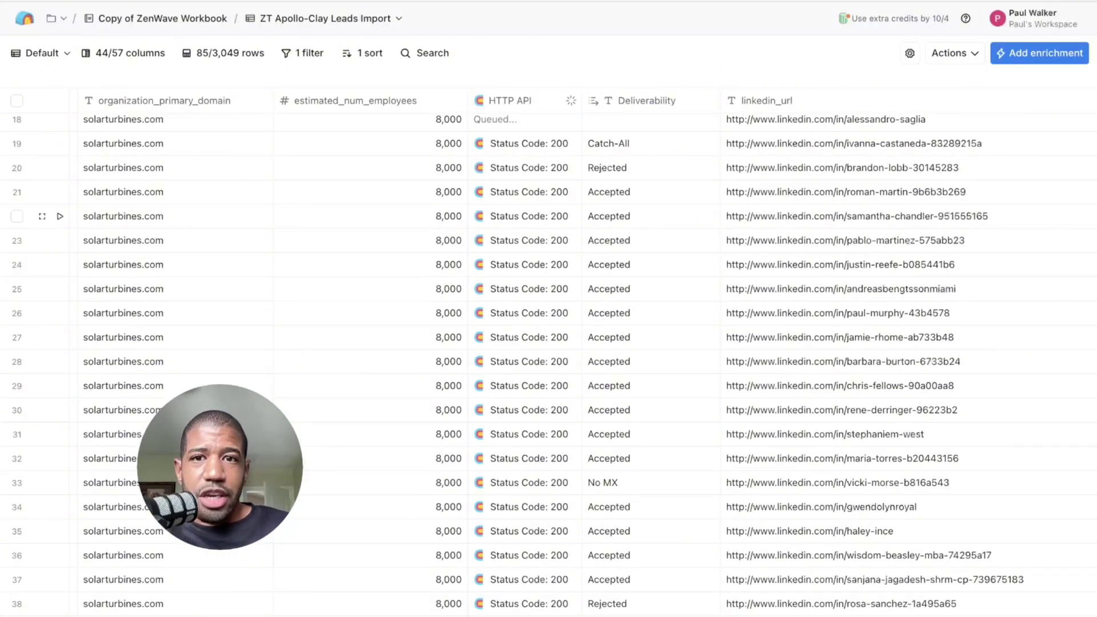
scroll(582, 352, "left", 10)
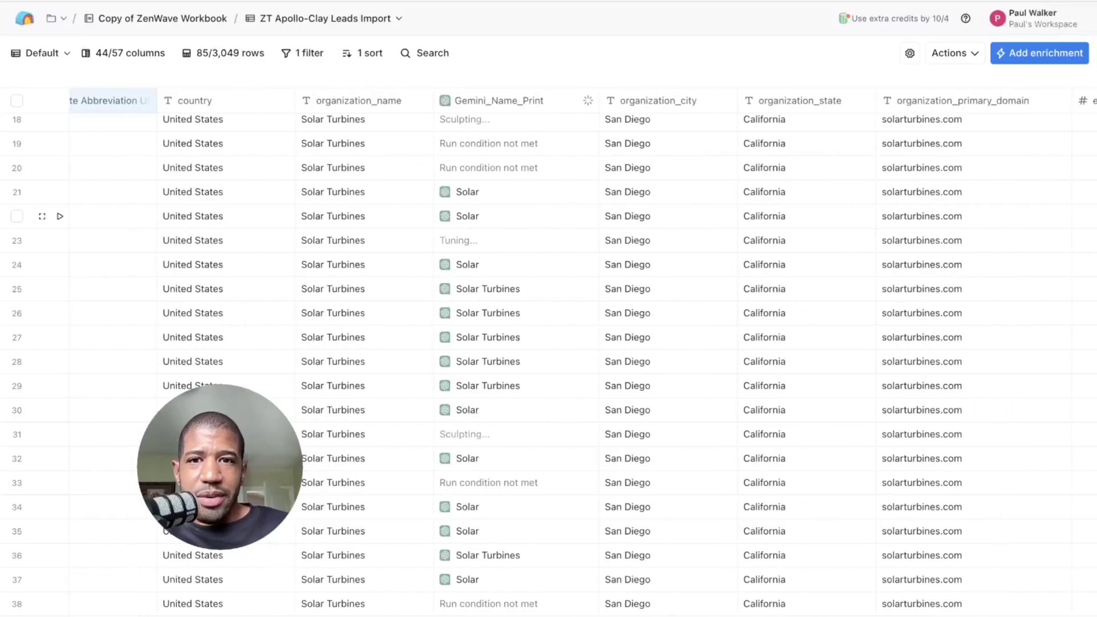
scroll(582, 216, "left", 3)
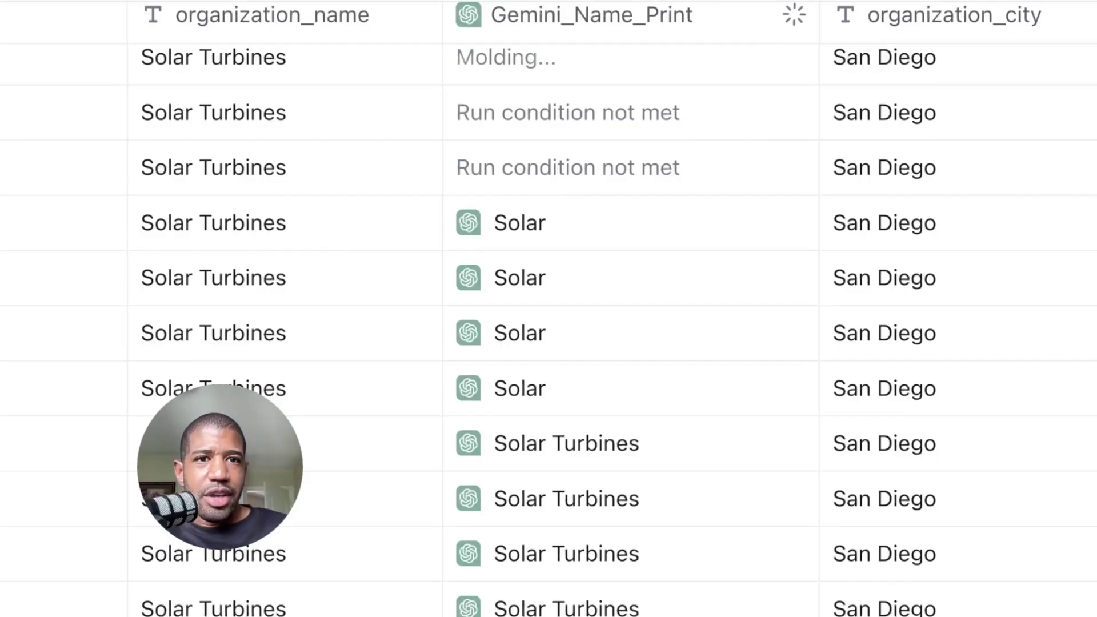
scroll(571, 320, "up", 10)
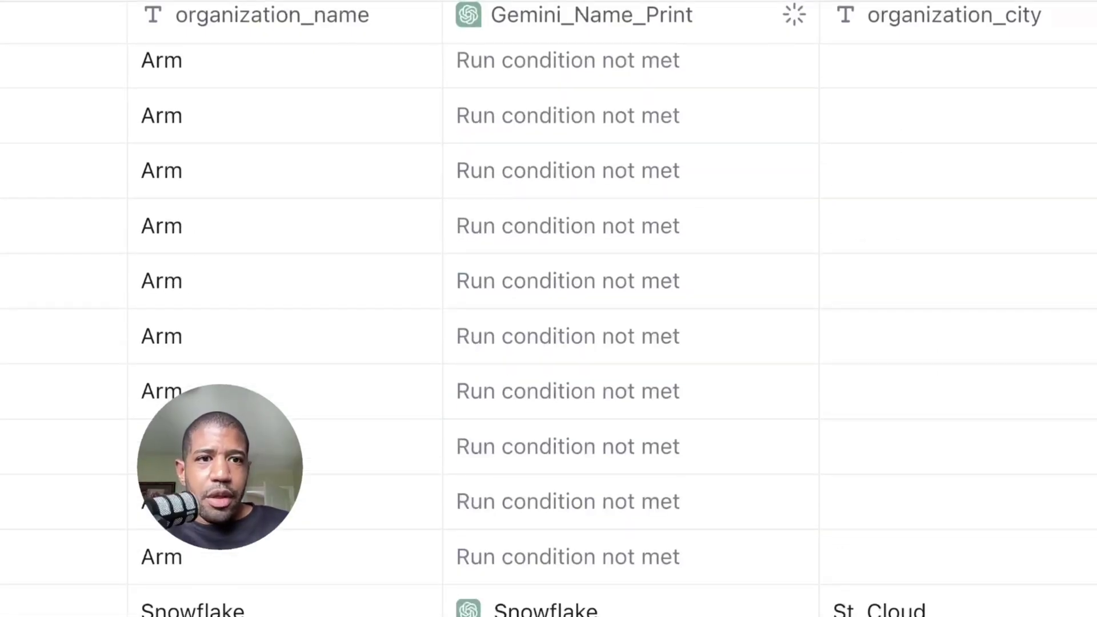
scroll(549, 169, "right", 10)
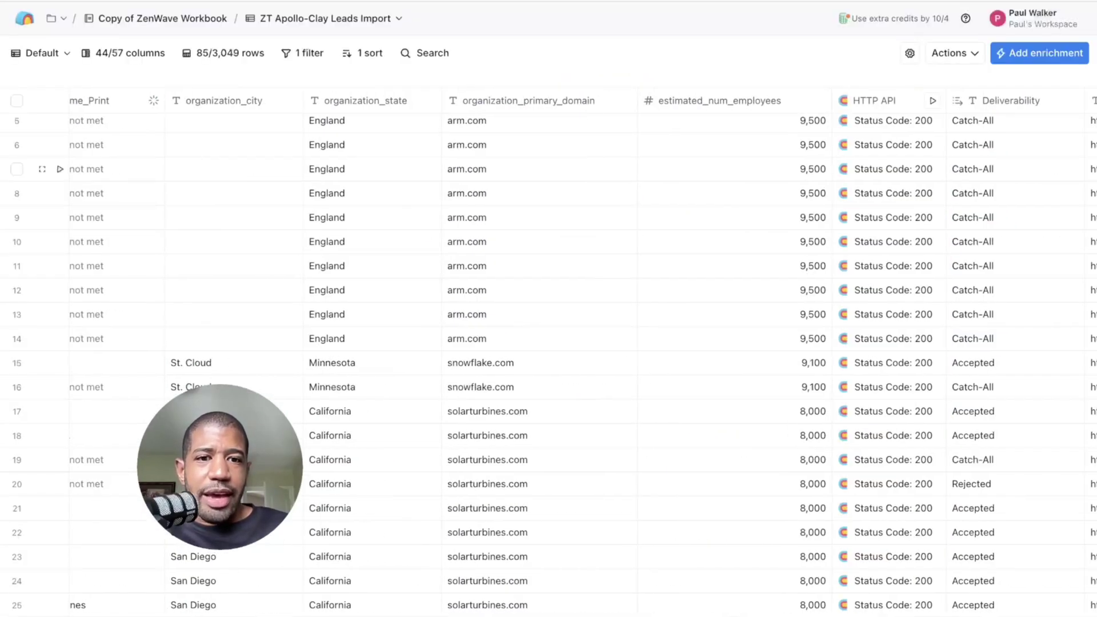
scroll(548, 241, "right", 4)
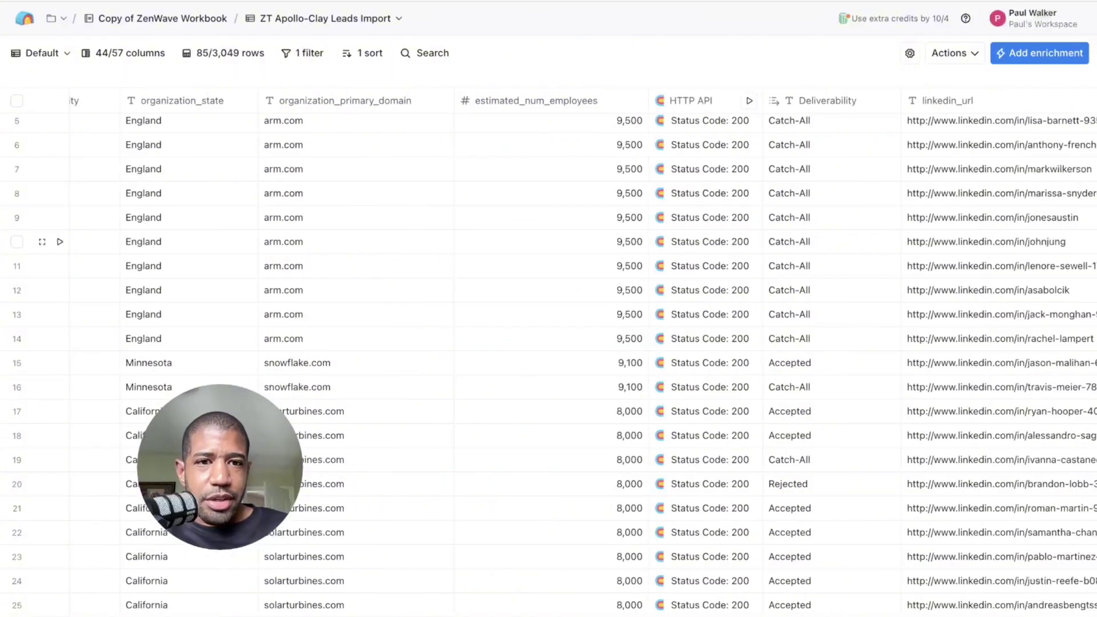
scroll(548, 286, "down", 3)
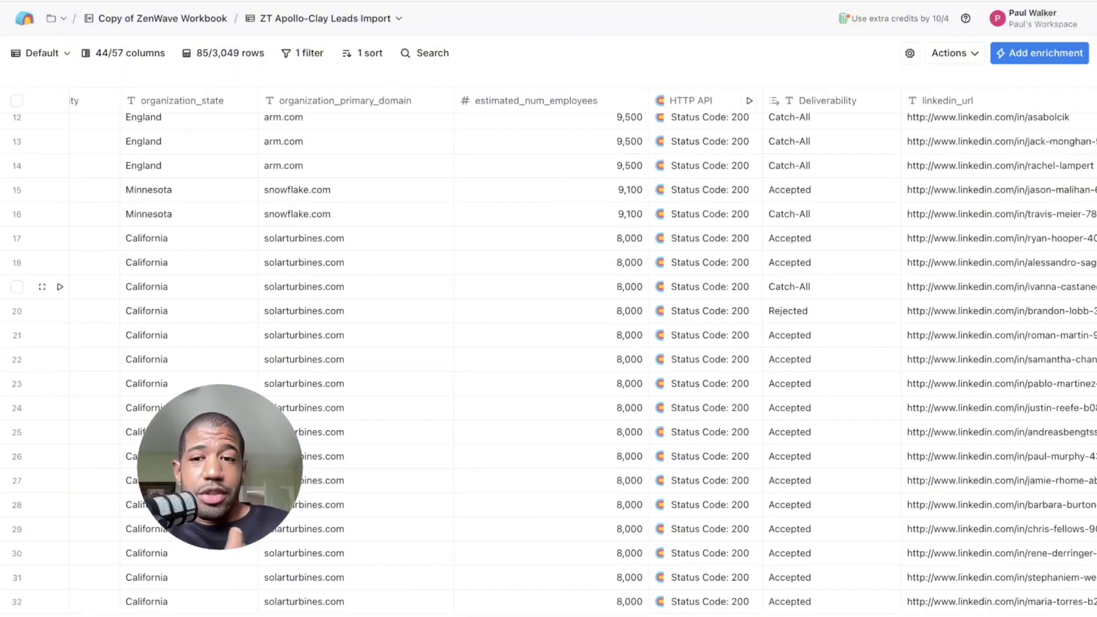
scroll(799, 287, "left", 2)
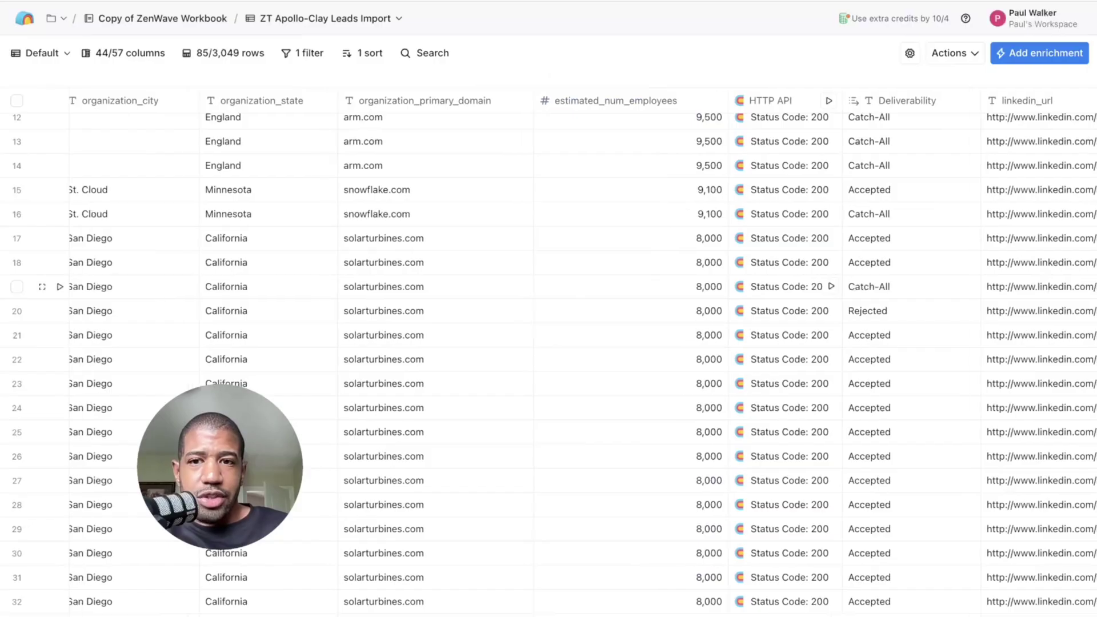
Compare the cleaned company names in Gemini_Name_Print with organization_name across the imported companies through the end of the table
scroll(548, 286, "left", 10)
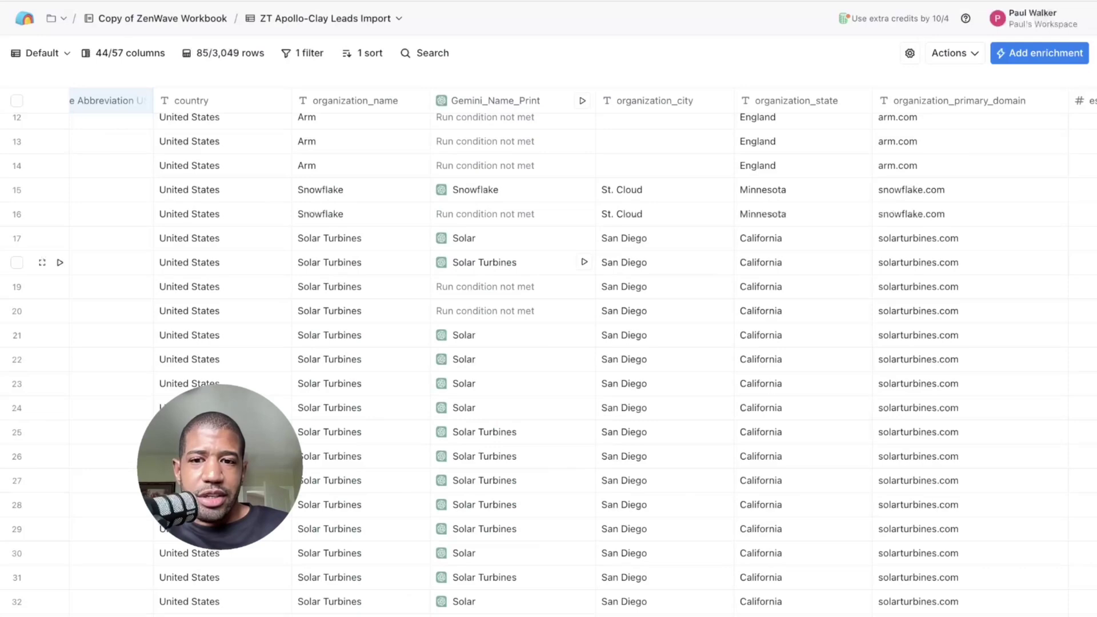
scroll(549, 317, "down", 10)
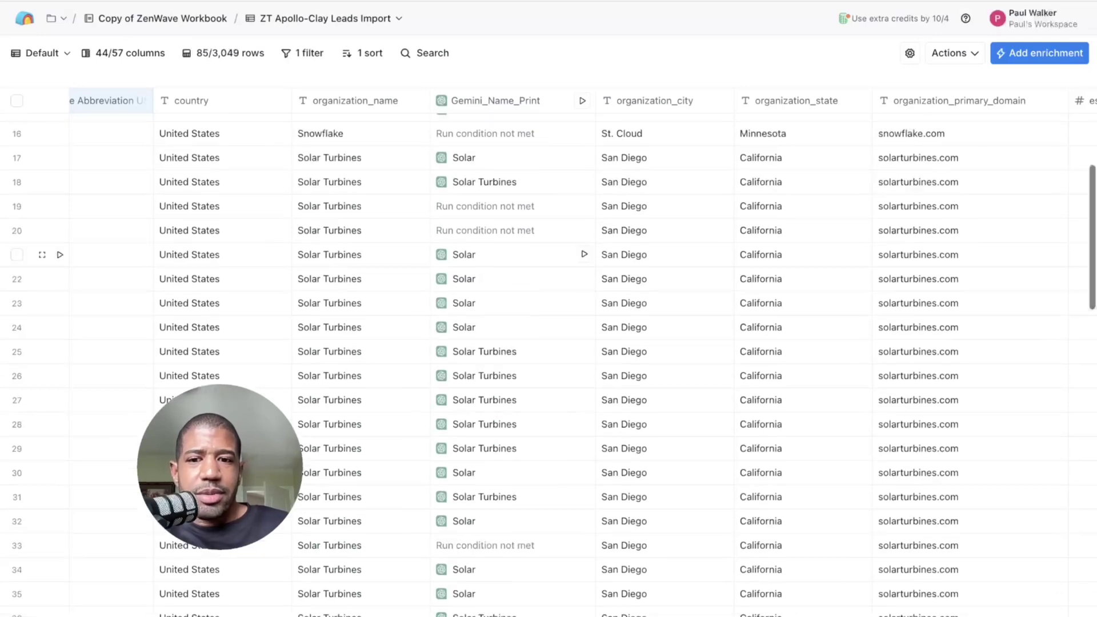
scroll(548, 317, "down", 5)
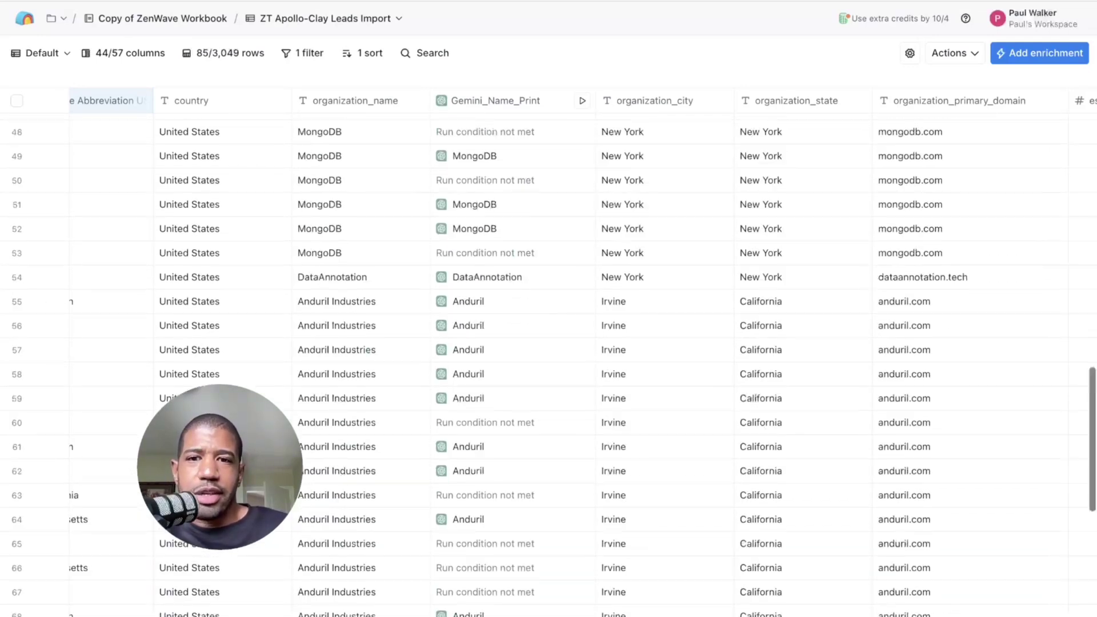
scroll(549, 364, "down", 1)
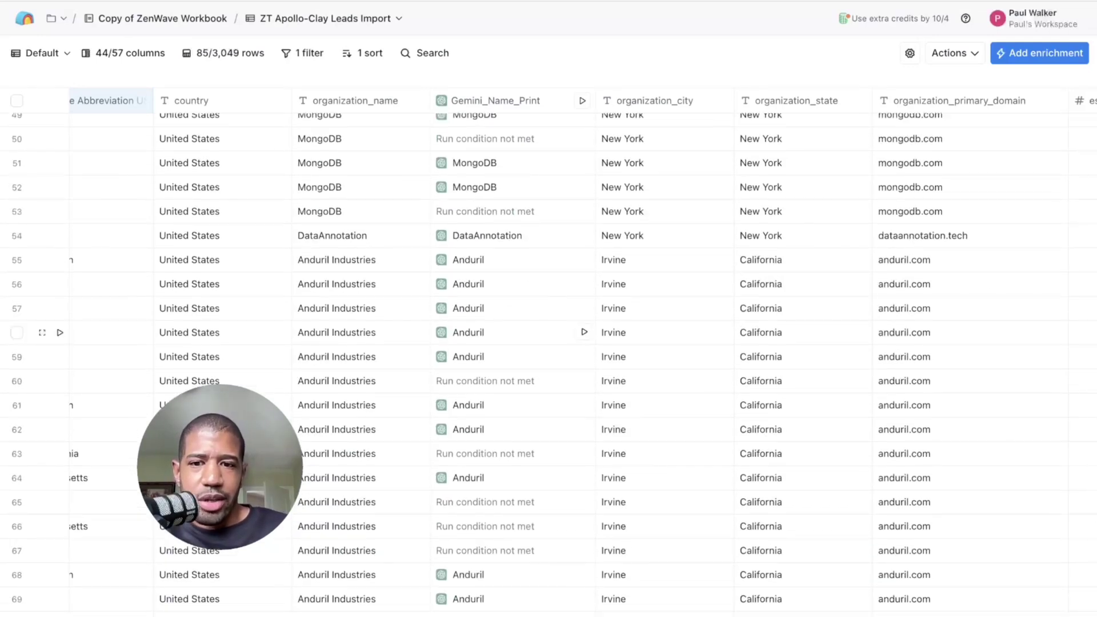
scroll(548, 326, "down", 5)
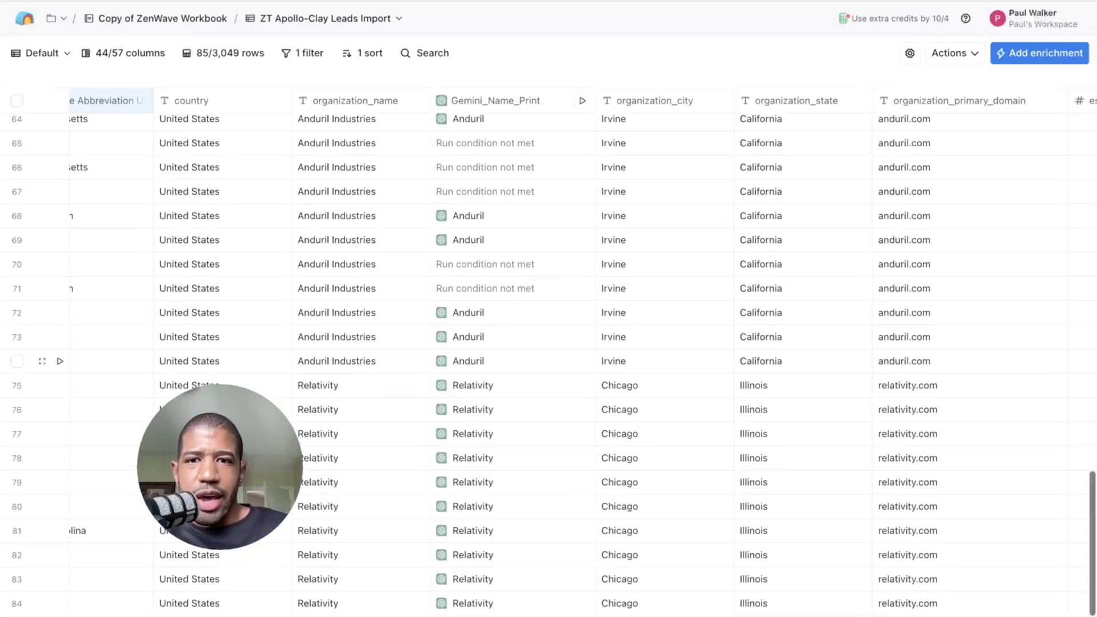
scroll(549, 364, "up", 5)
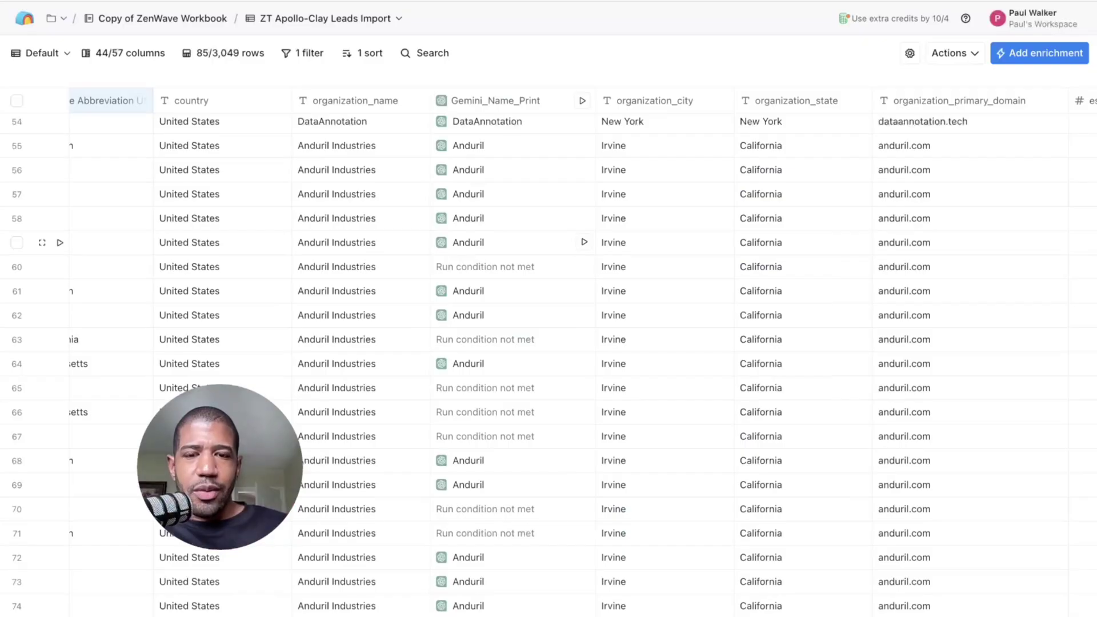
scroll(582, 350, "right", 1)
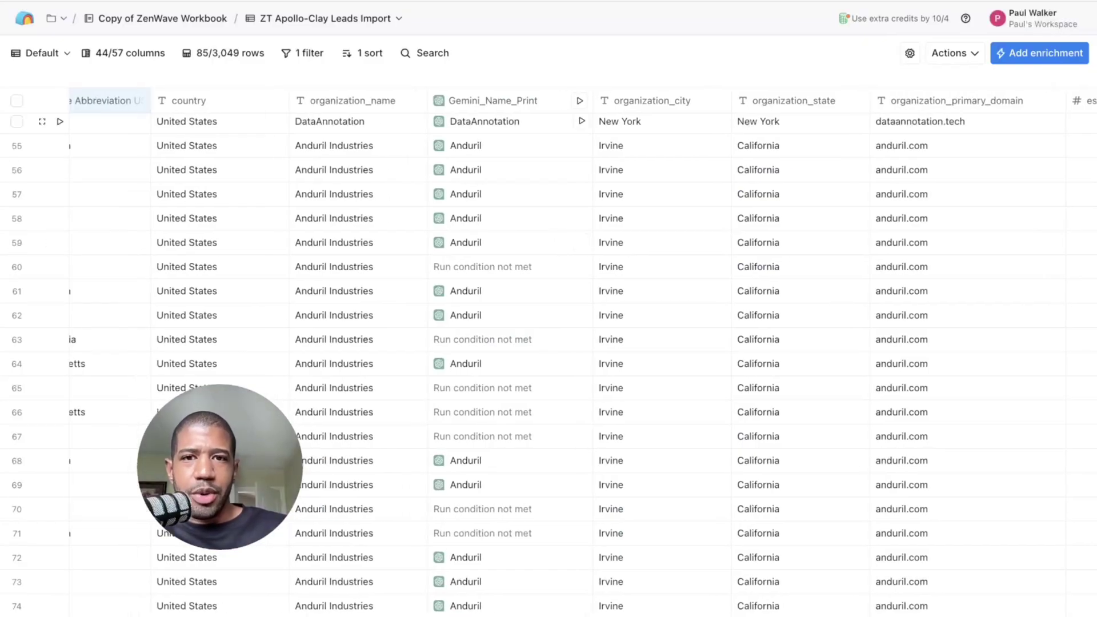
Examine the lookup and job columns for the imported leads, comparing Unformatted Job Title, Job Title and CVJobTitle, plus the Decision Maker Likelihood run status
scroll(583, 350, "up", 10)
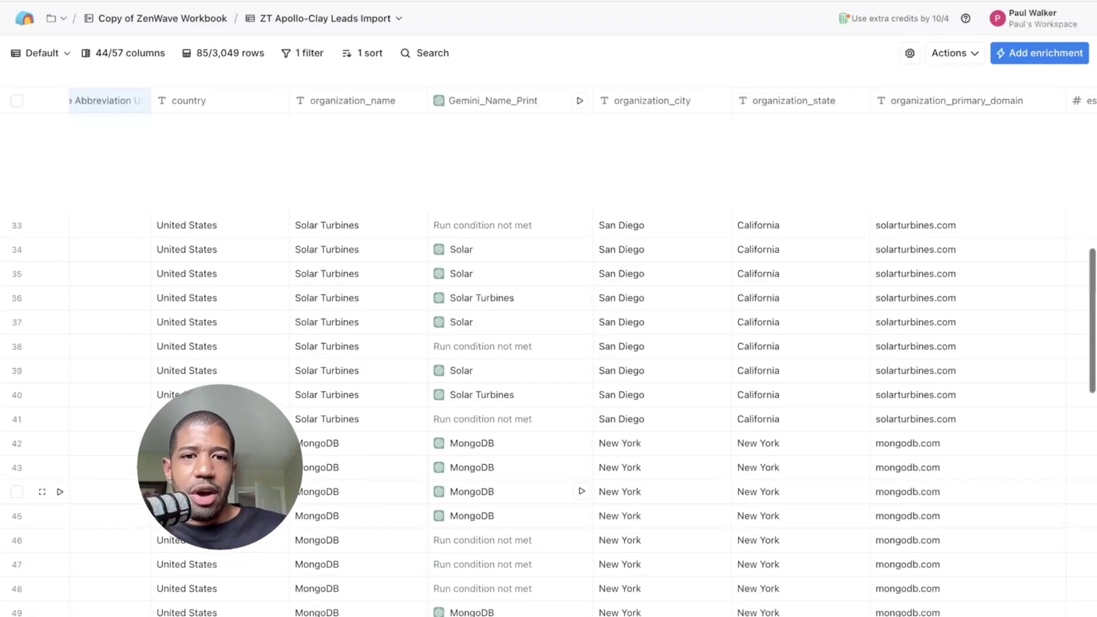
scroll(514, 491, "up", 10)
scroll(365, 237, "right", 10)
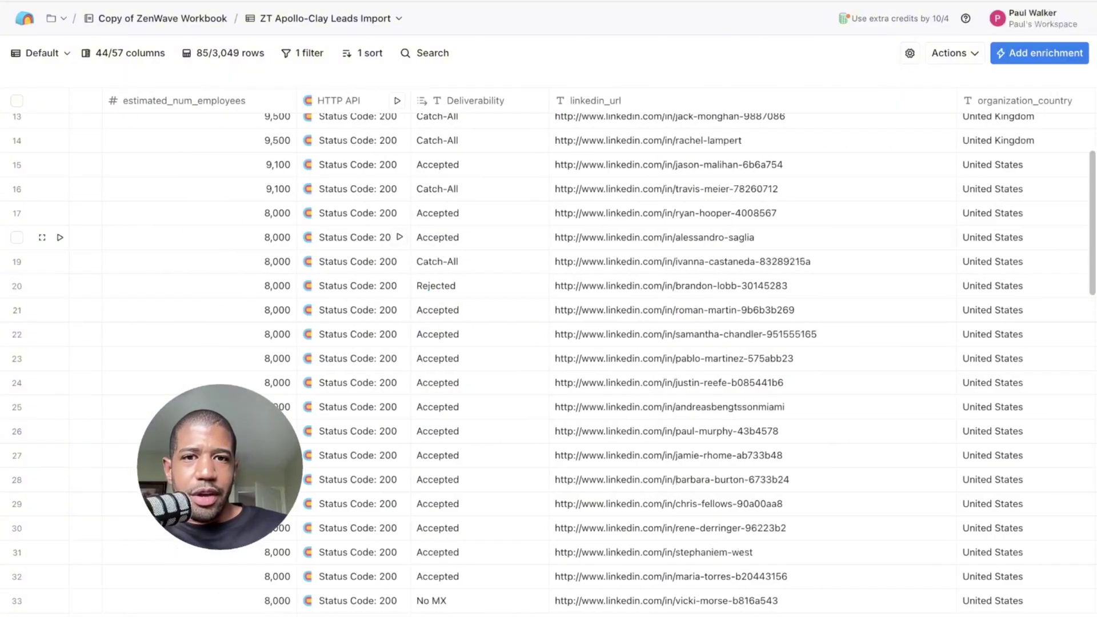
scroll(366, 237, "right", 20)
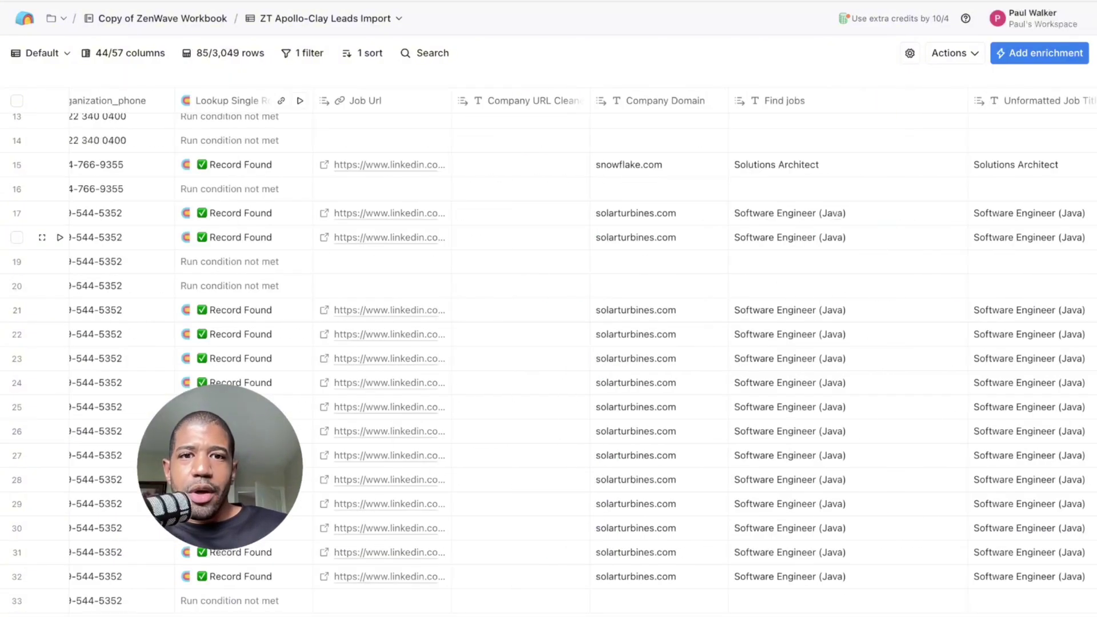
scroll(366, 237, "right", 15)
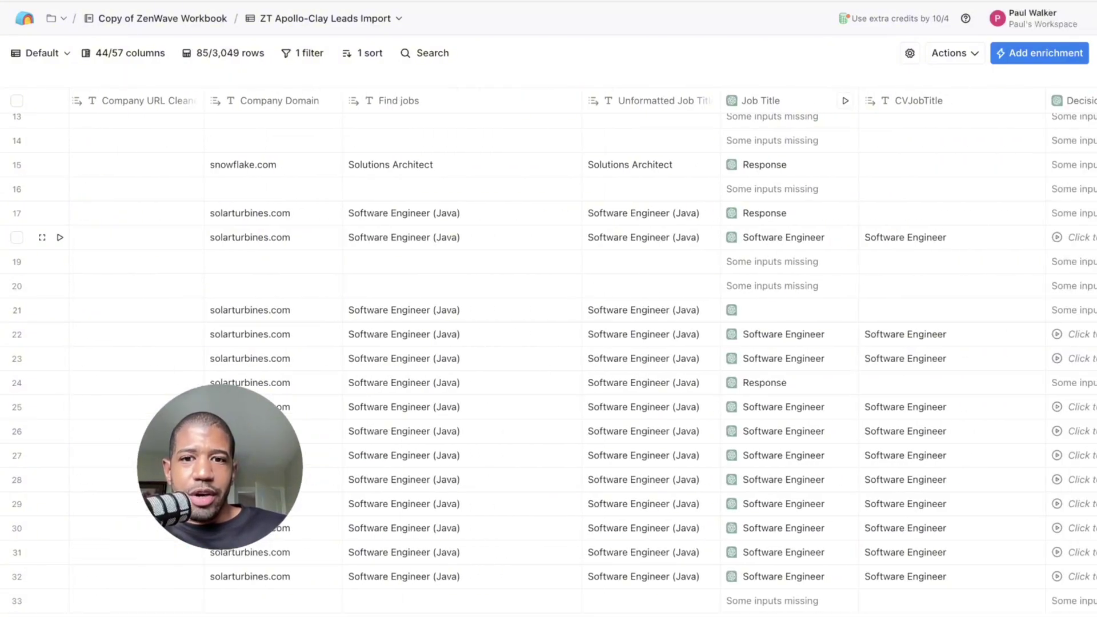
scroll(532, 237, "down", 3)
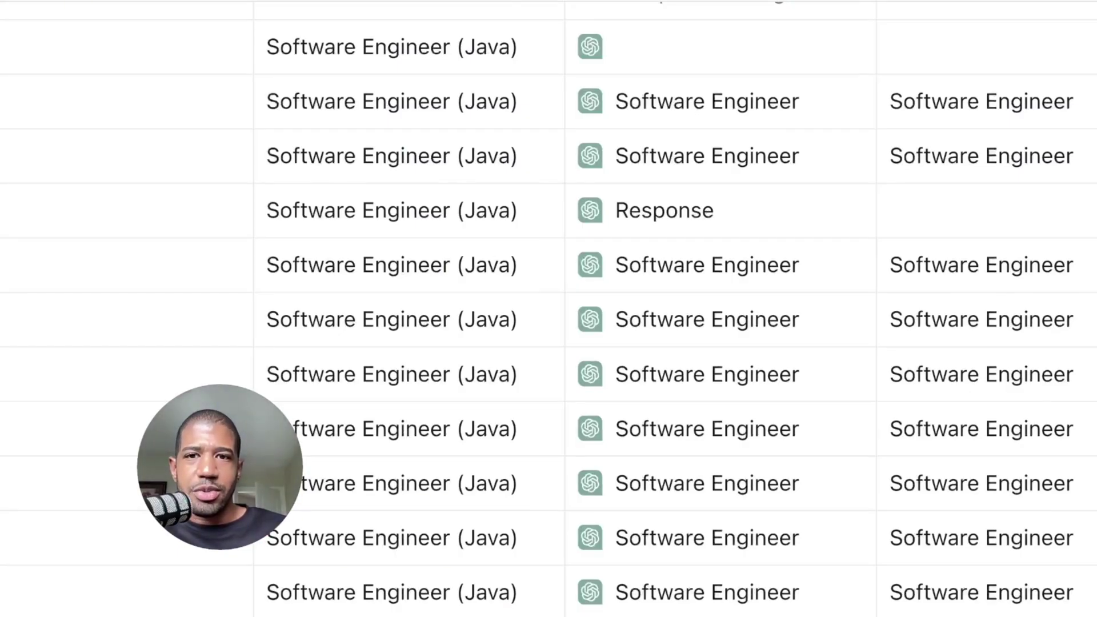
scroll(548, 309, "down", 1)
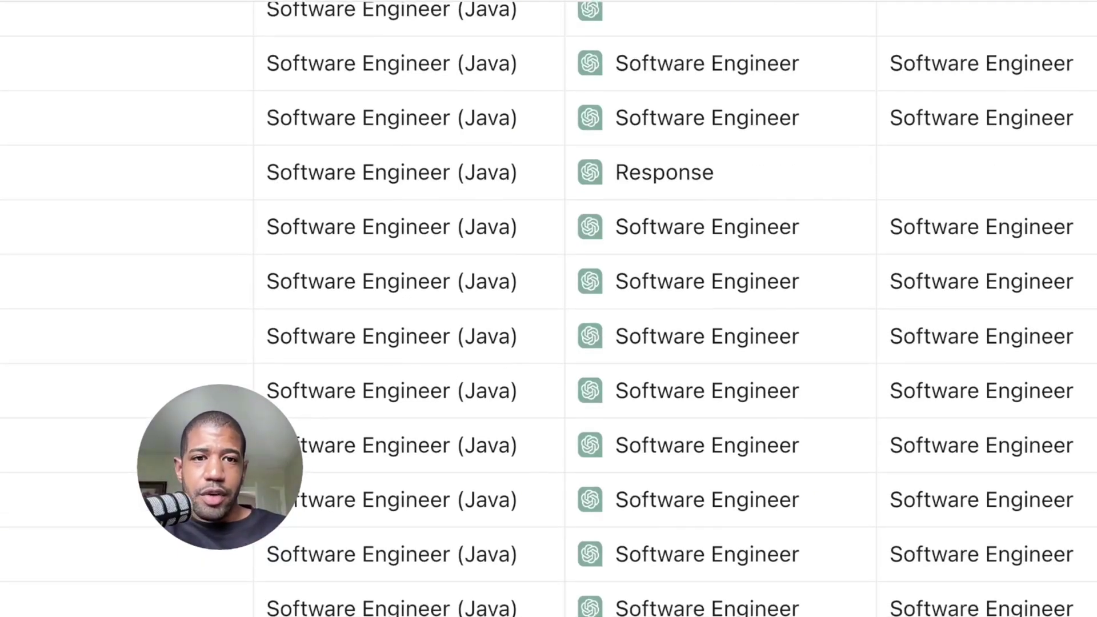
scroll(548, 308, "down", 1)
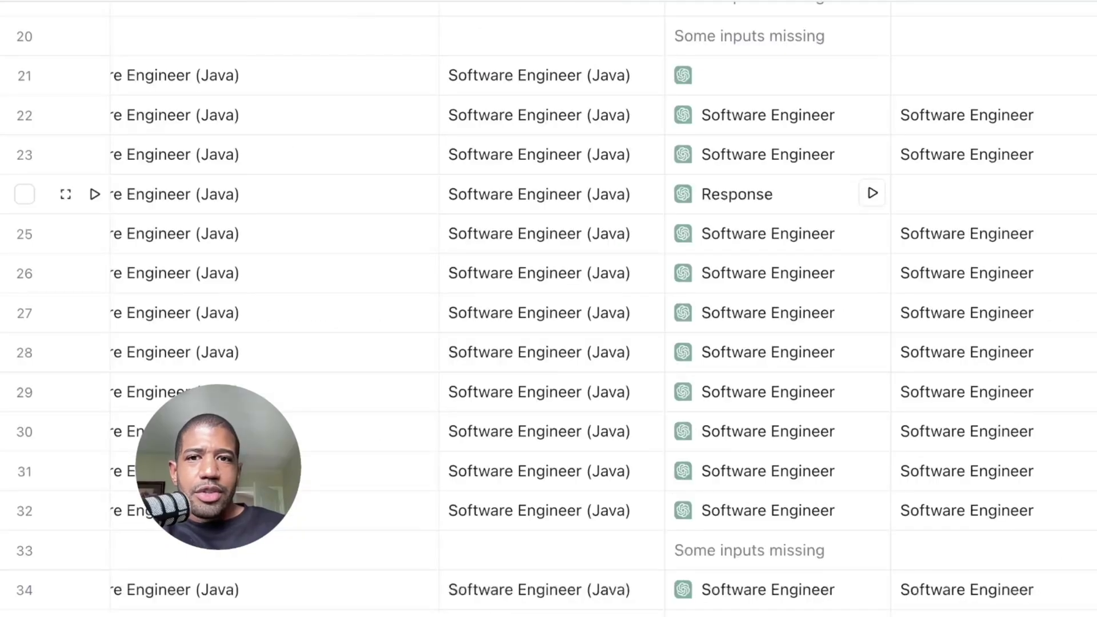
scroll(548, 355, "right", 9)
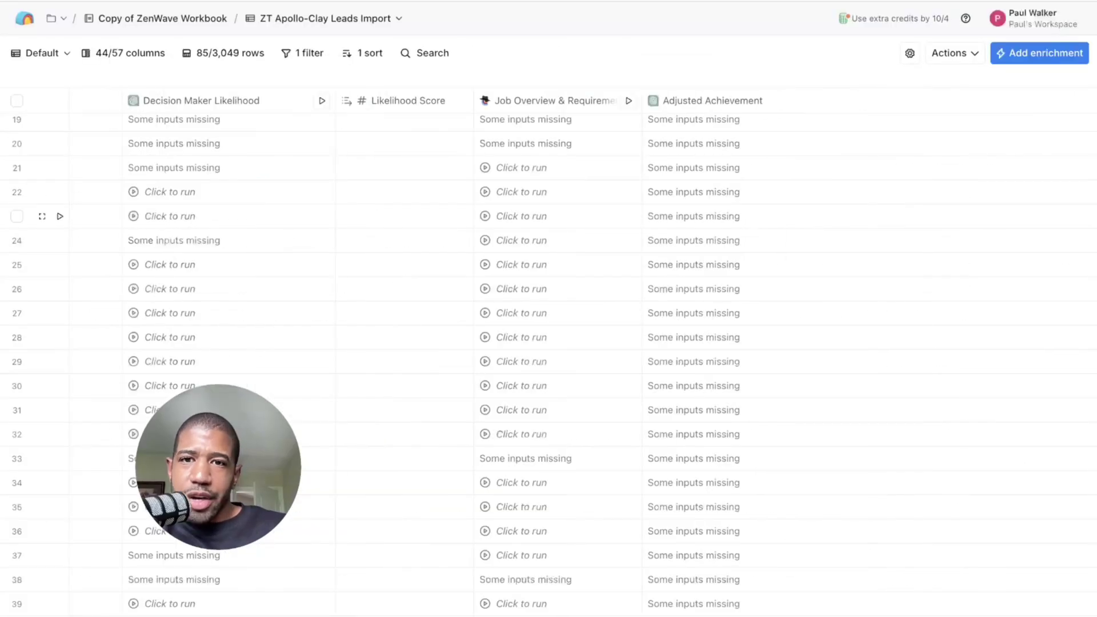
scroll(548, 216, "right", 3)
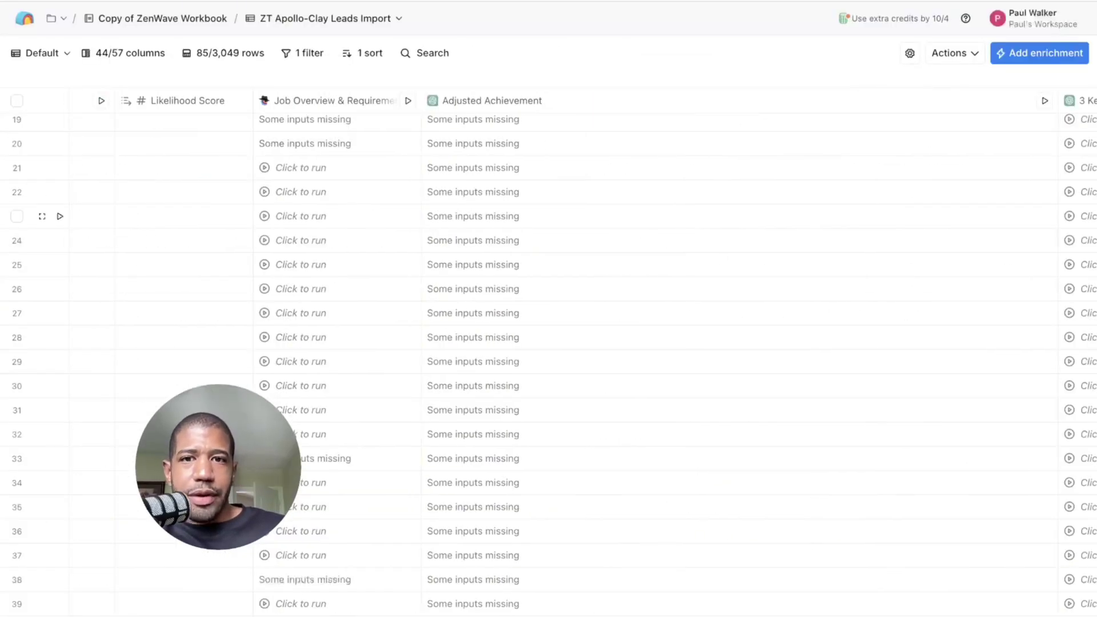
scroll(548, 216, "left", 13)
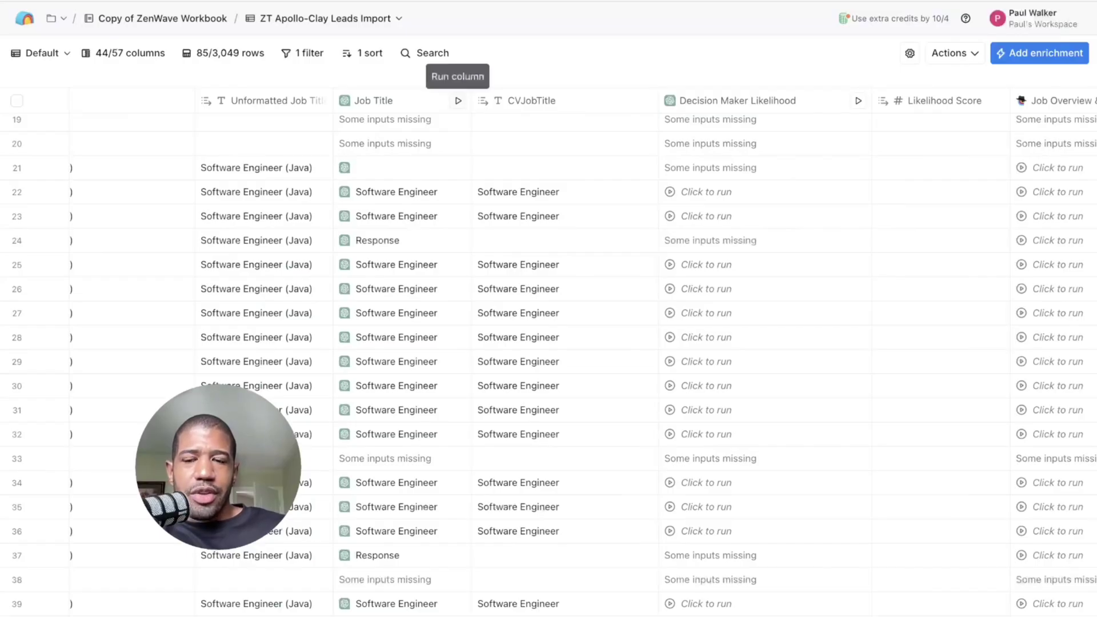
Open the Gemini_Name_Print column's configuration, review its prompt, defined outputs and Only run if condition, and close it without editing
scroll(458, 108, "left", 10)
scroll(548, 216, "left", 16)
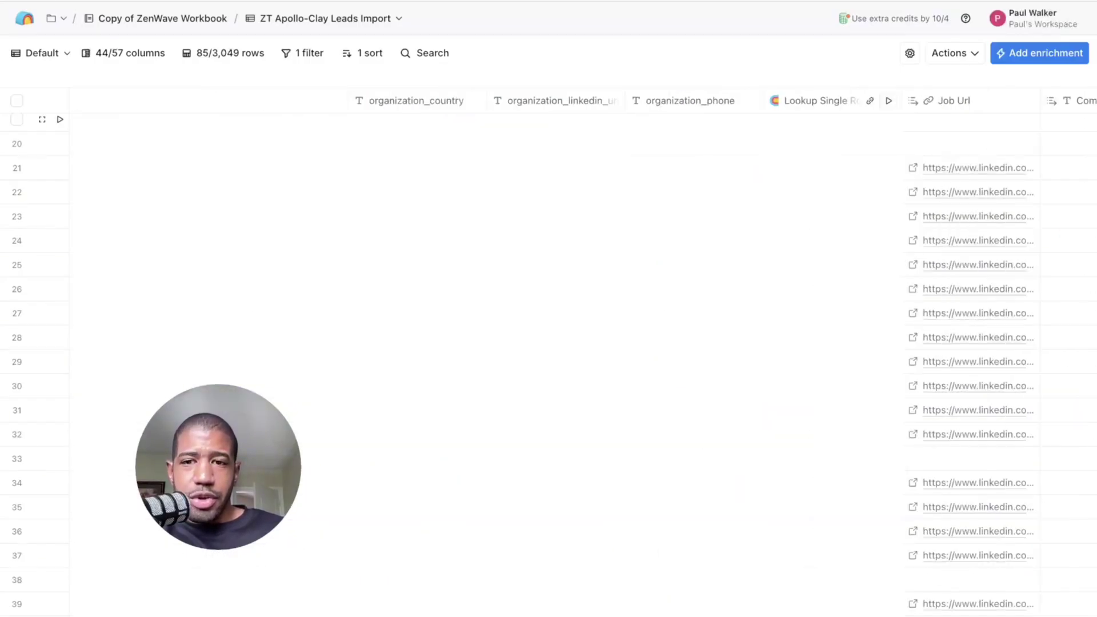
scroll(549, 216, "left", 3)
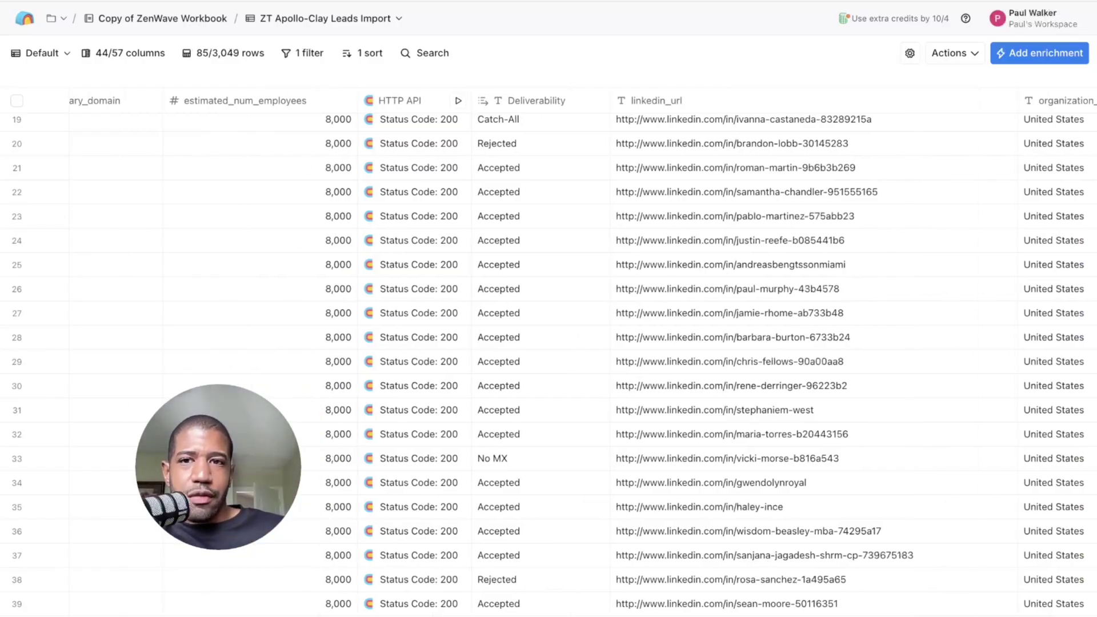
scroll(549, 168, "left", 18)
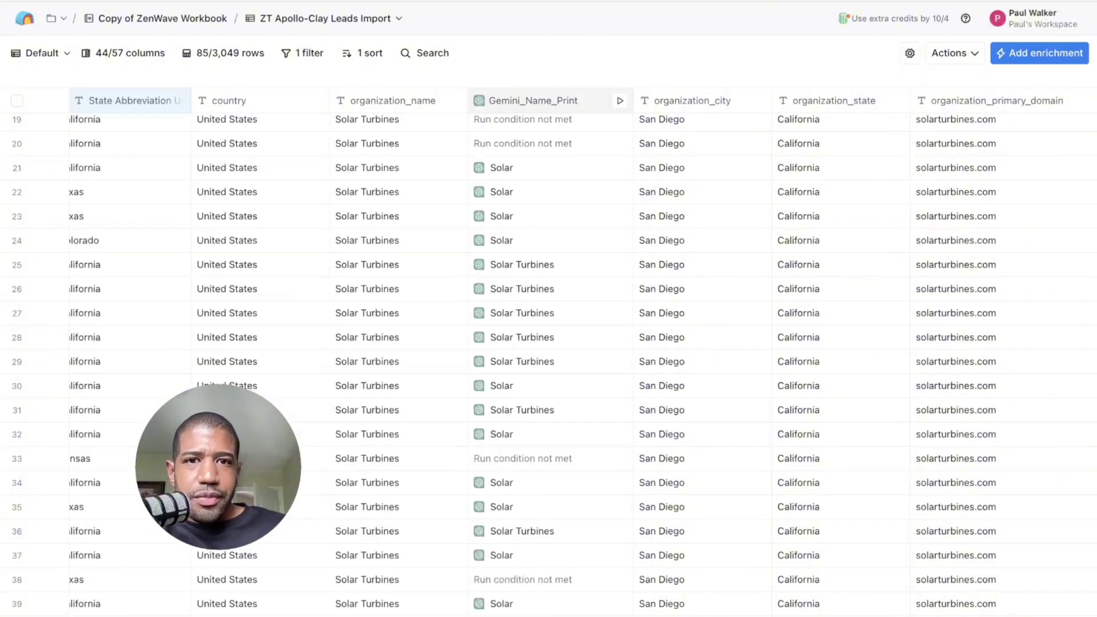
left_click(537, 101)
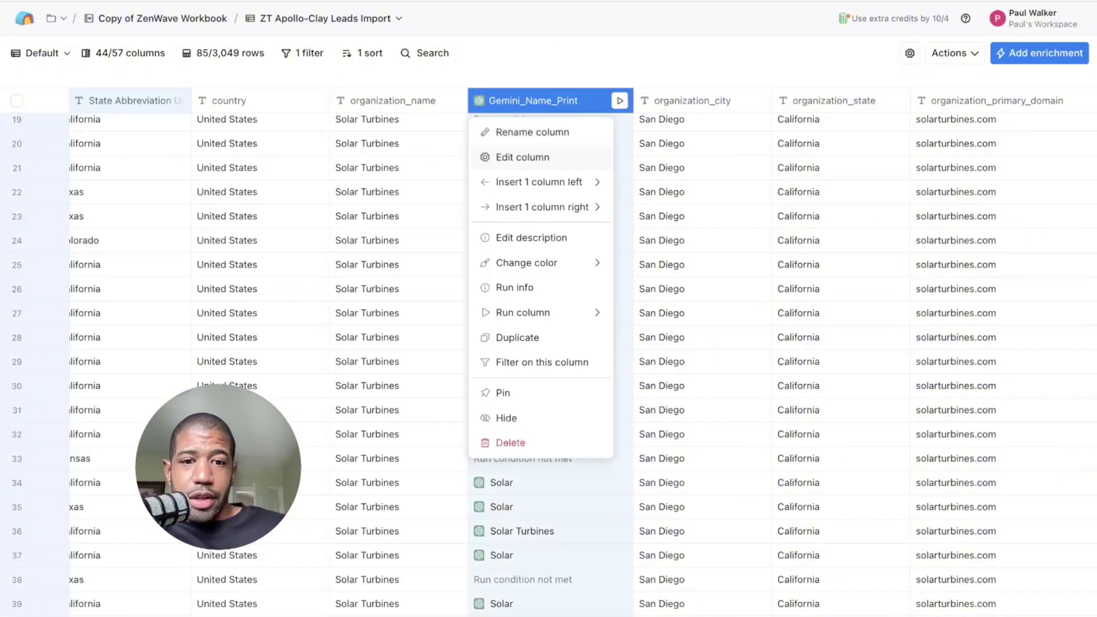
left_click(523, 157)
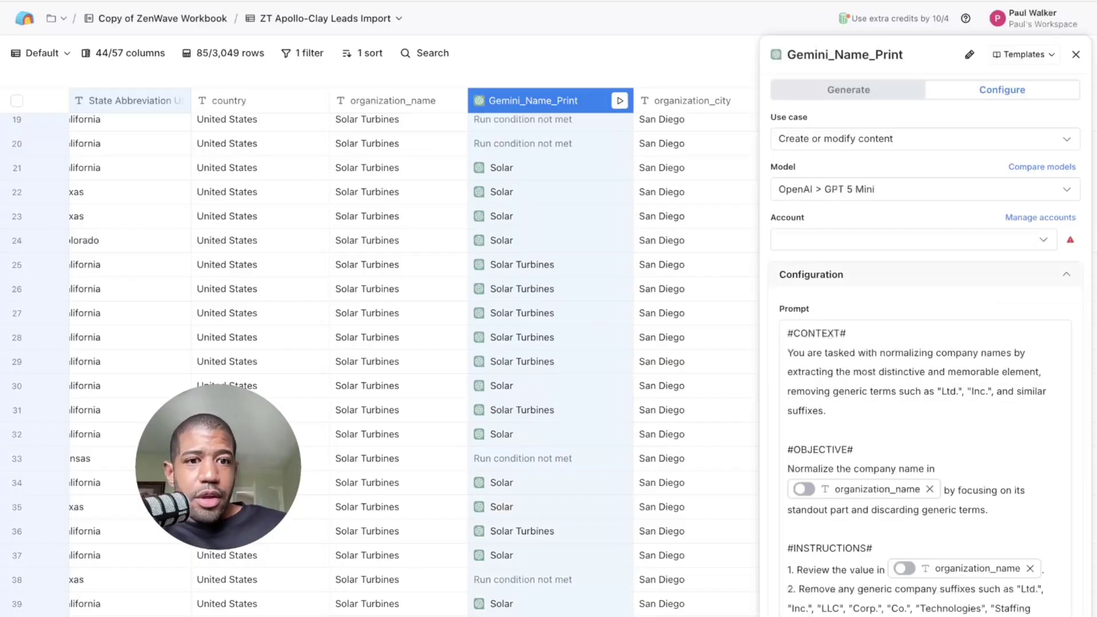
scroll(926, 342, "down", 15)
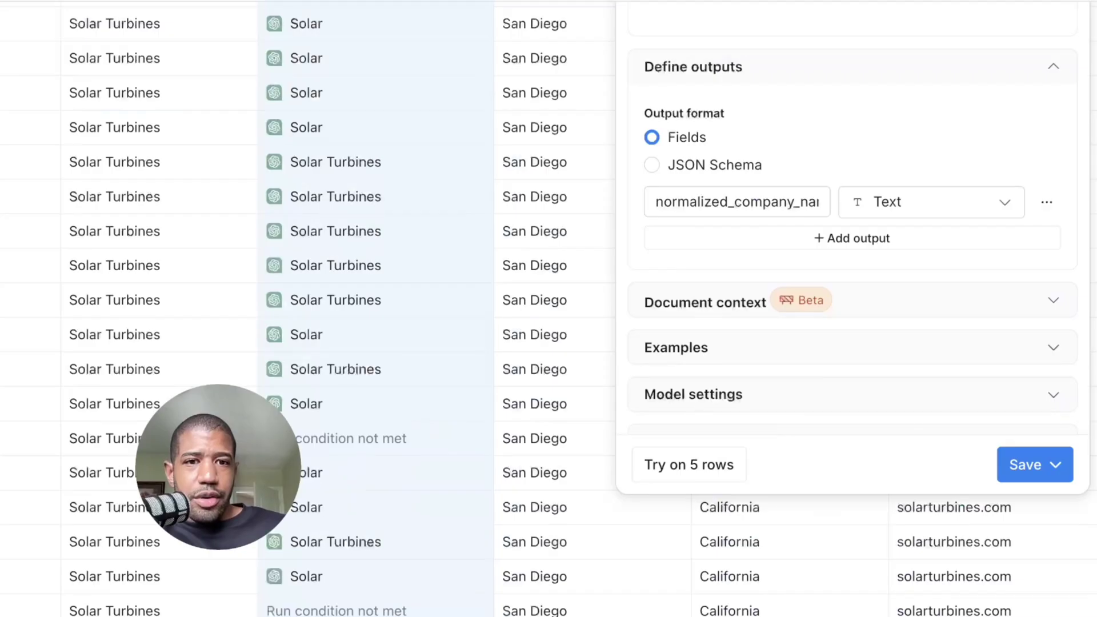
scroll(400, 309, "down", 15)
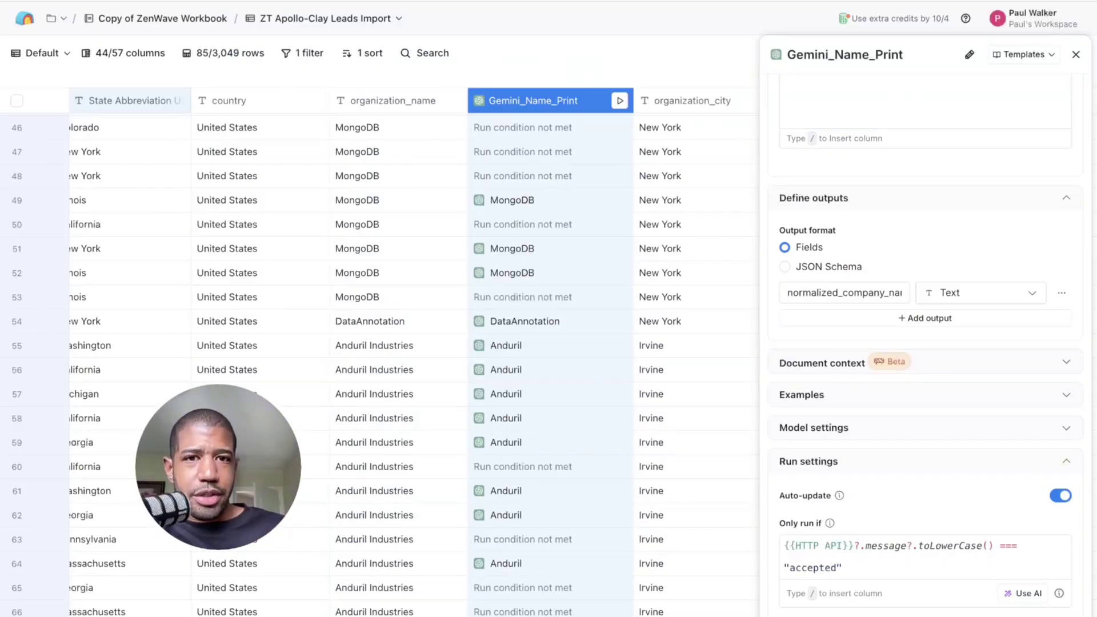
left_click(1075, 54)
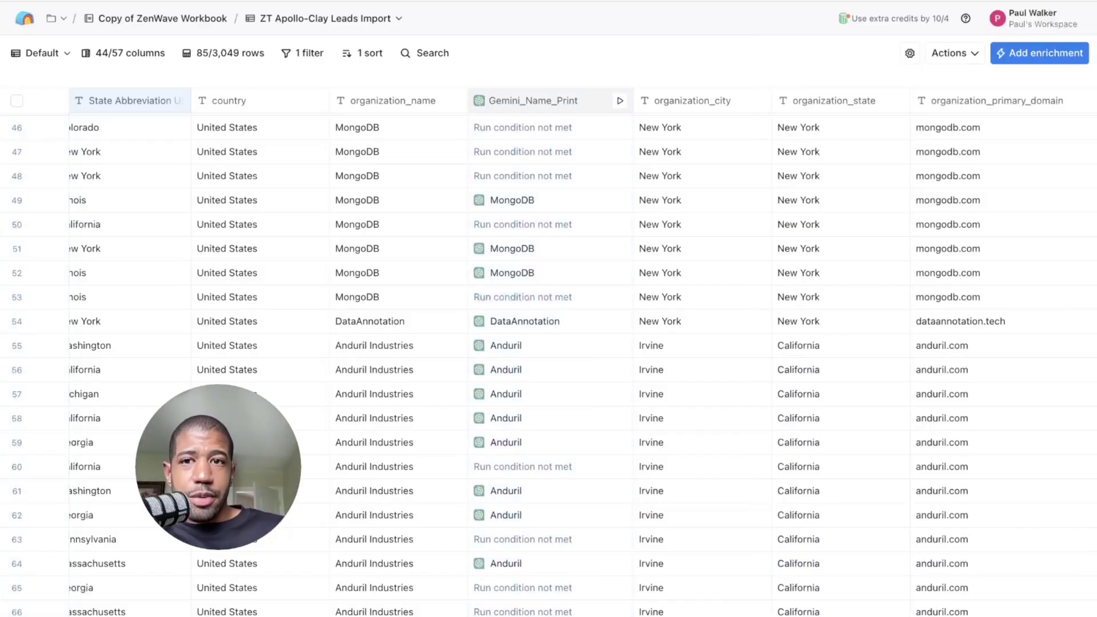
Add a filter on the Deliverability column so that it is equal to Accepted, keeping the existing title filter
scroll(571, 175, "right", 10)
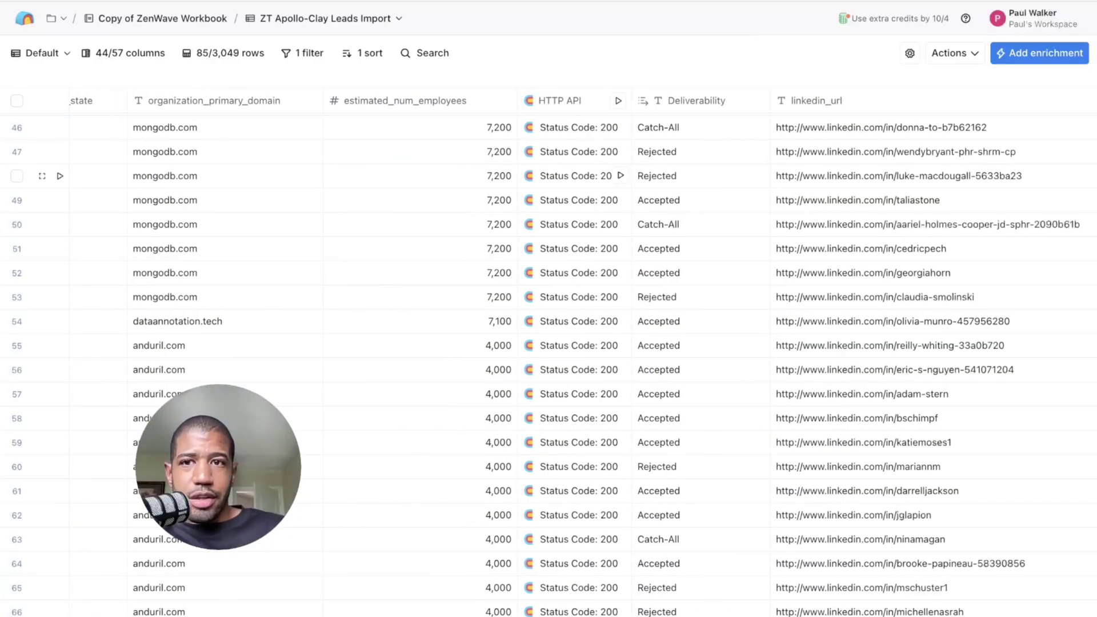
scroll(549, 183, "down", 8)
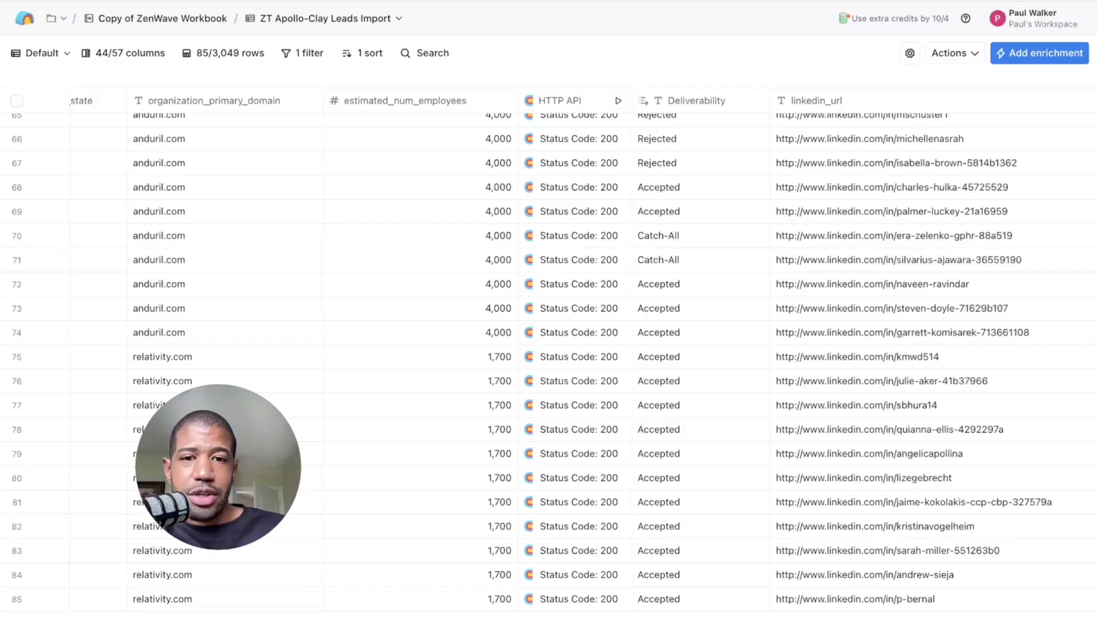
scroll(548, 348, "right", 2)
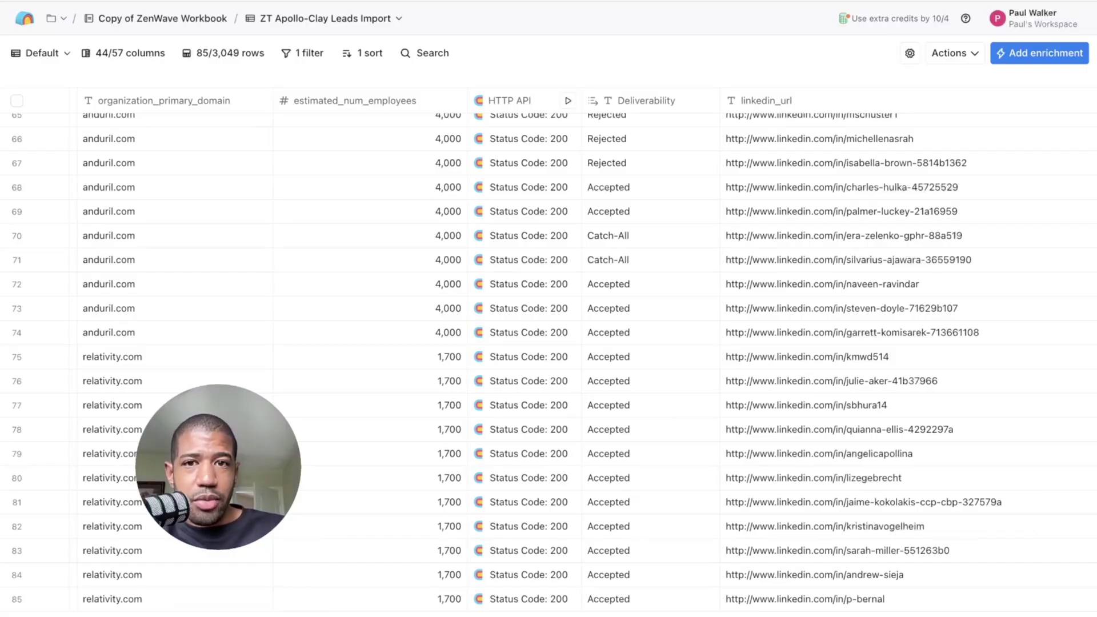
scroll(548, 349, "right", 3)
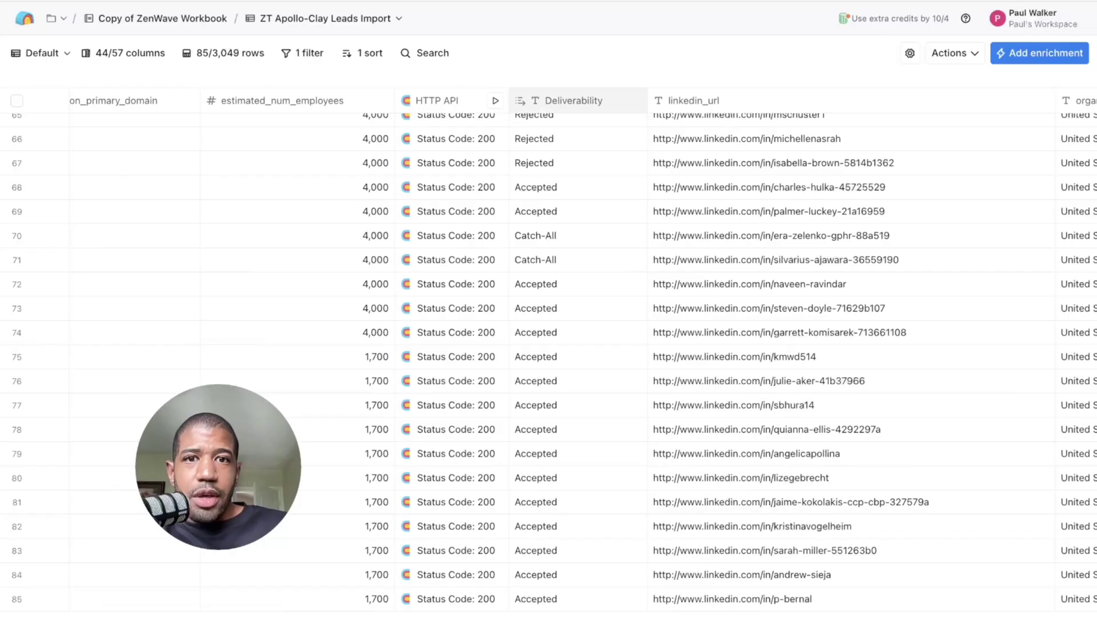
left_click(572, 101)
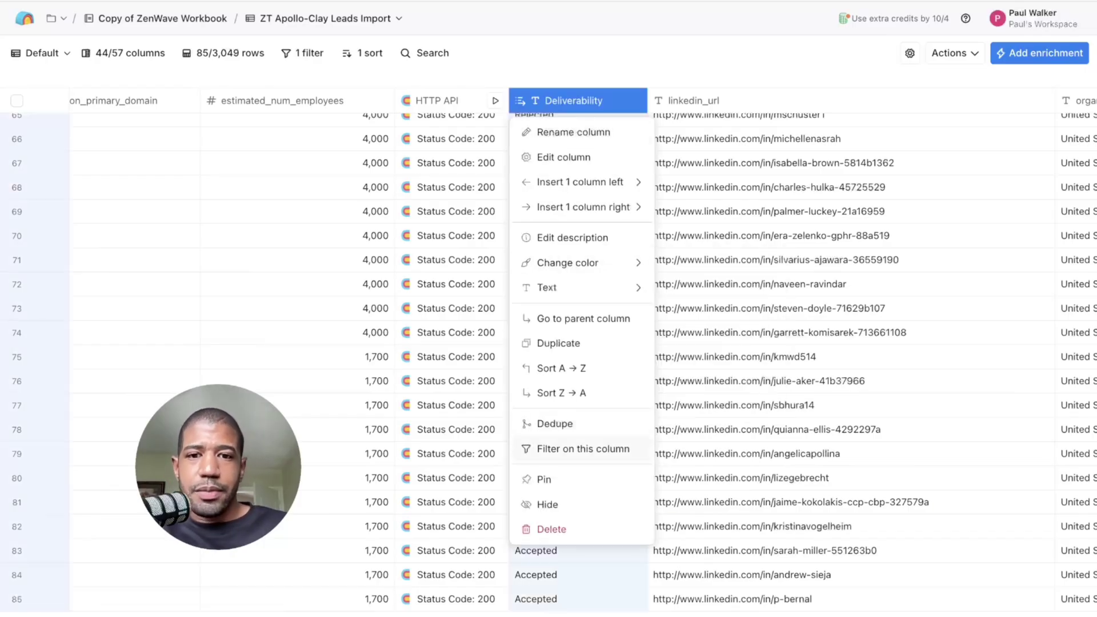
left_click(583, 448)
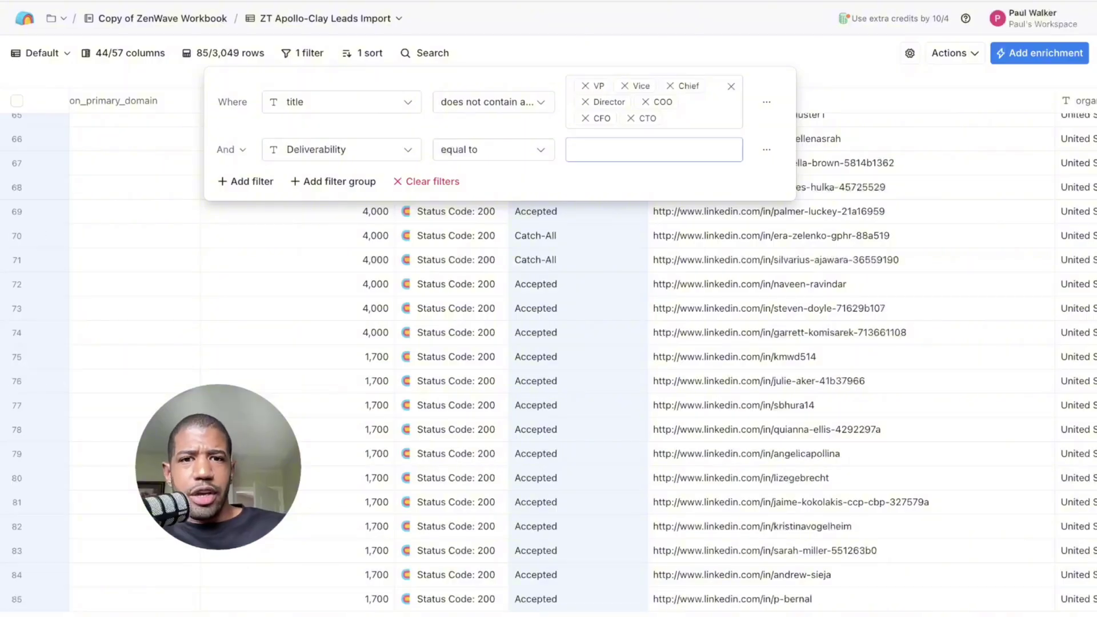
type("Acc")
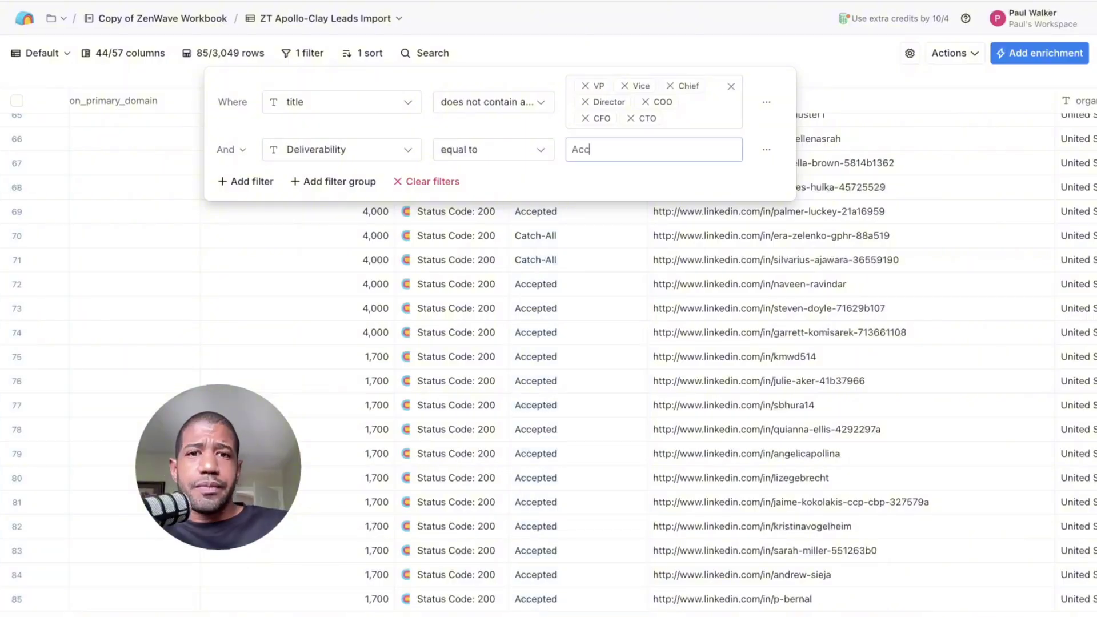
type("epted")
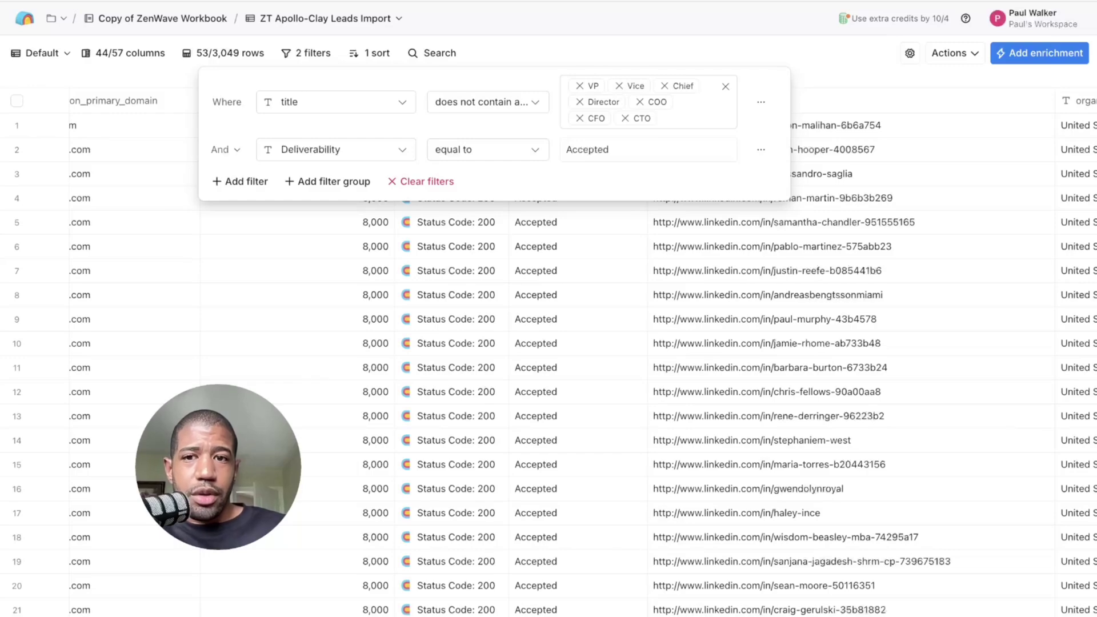
key("Escape")
Review the filtered leads from Gemini_Name_Print through Decision Maker Likelihood, 3 Key Technical Skills and the Highlight columns
scroll(549, 343, "left", 10)
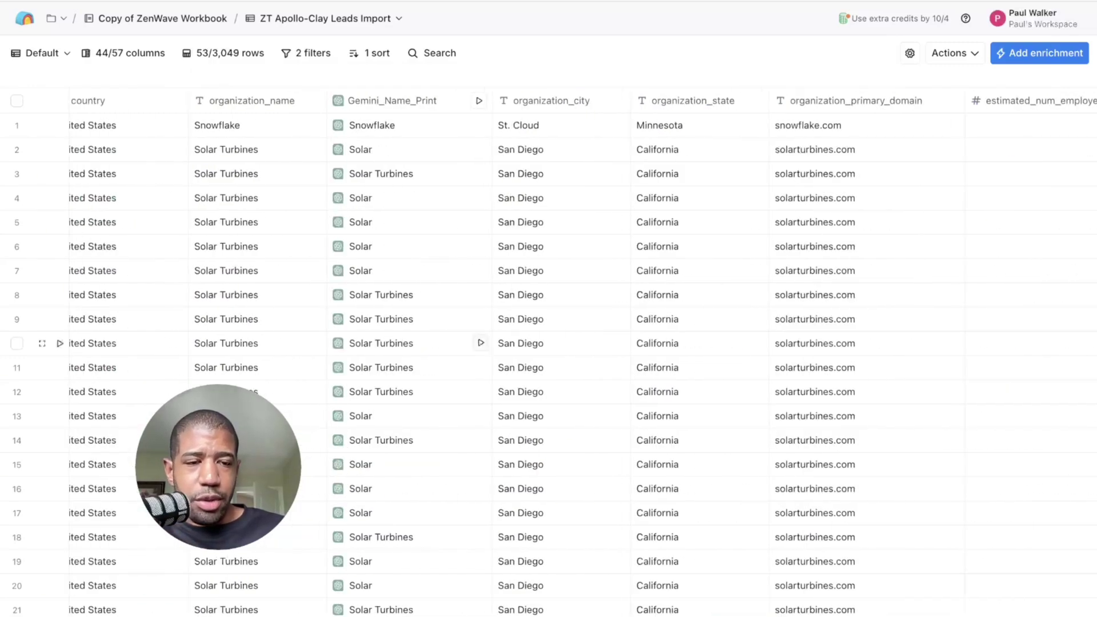
scroll(549, 343, "left", 5)
scroll(549, 343, "right", 20)
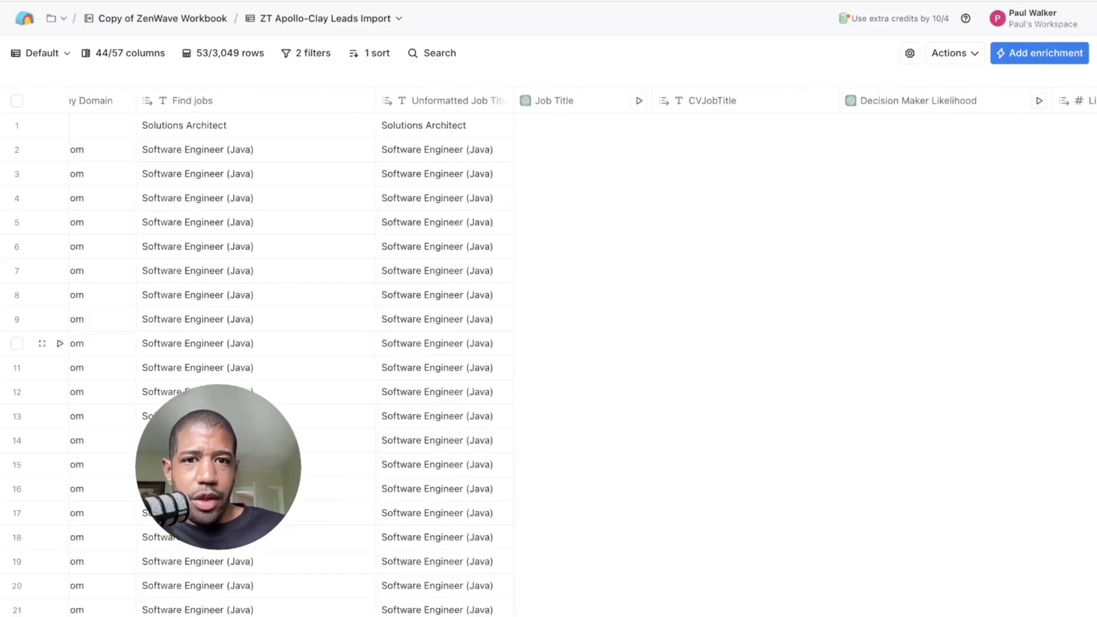
scroll(548, 343, "right", 9)
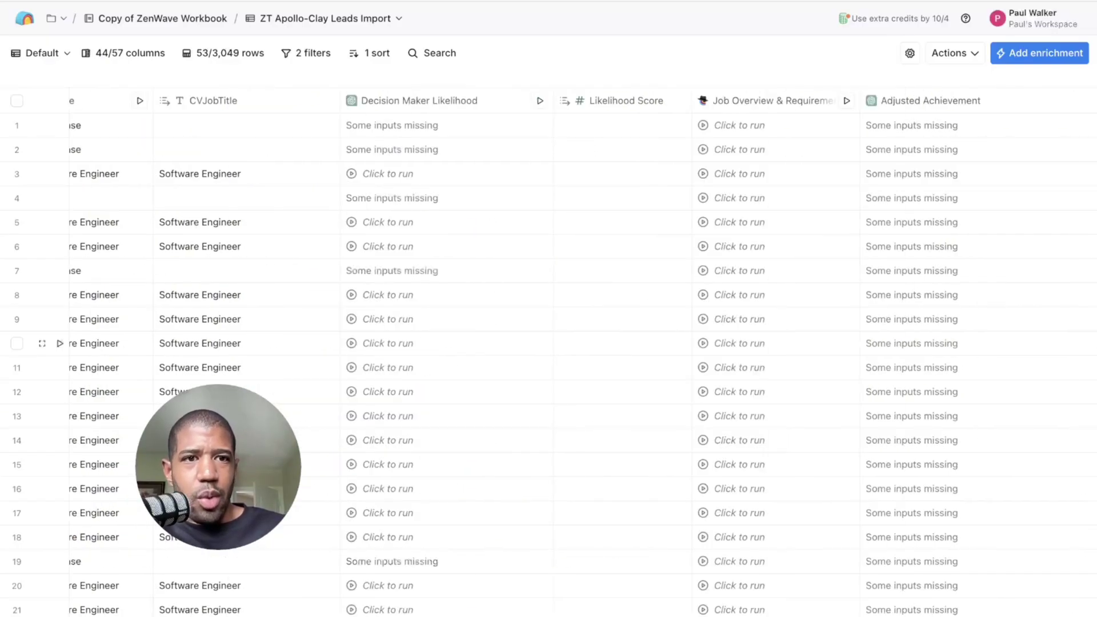
scroll(549, 343, "right", 15)
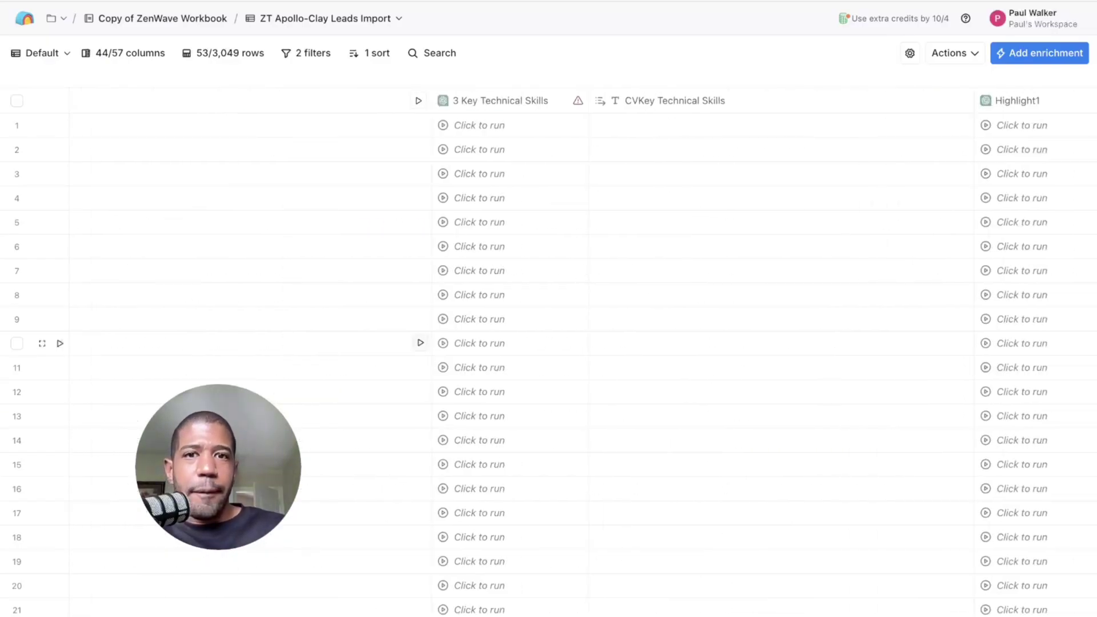
scroll(549, 343, "right", 1)
scroll(548, 343, "right", 5)
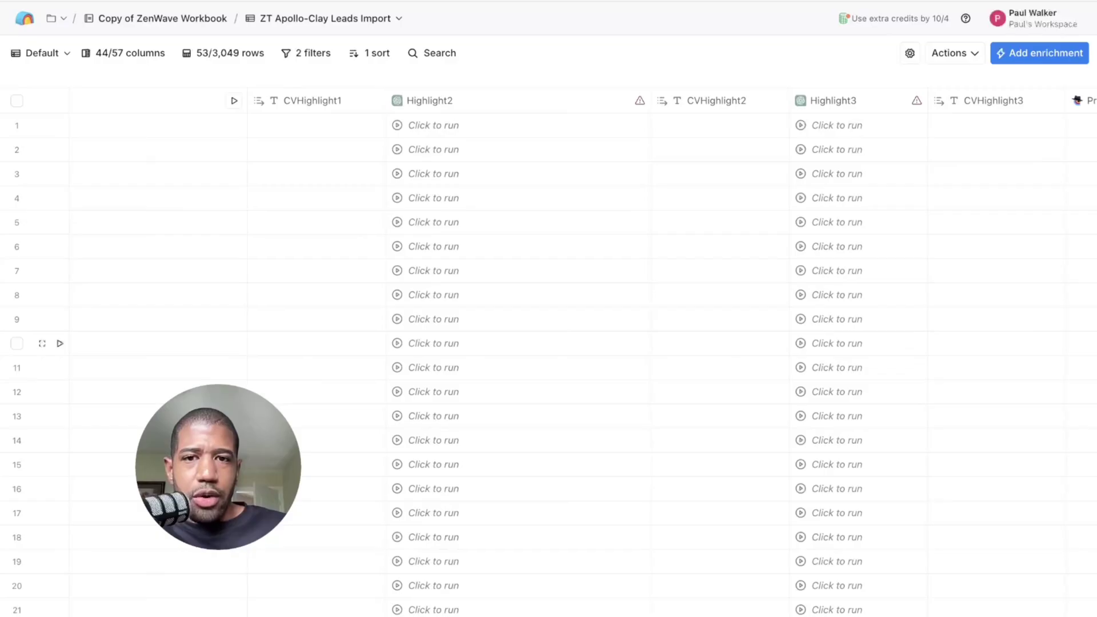
Check the Lookup Single Row results and compare Job Title with CVJobTitle and Decision Maker Likelihood down to the last filtered rows
scroll(548, 343, "left", 20)
scroll(549, 343, "left", 4)
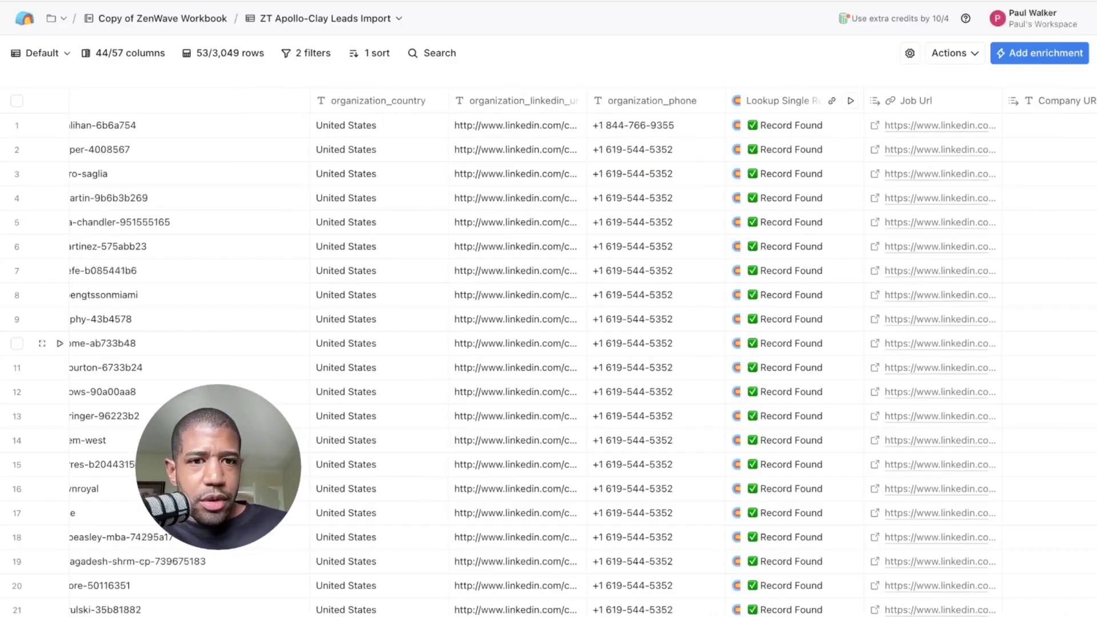
scroll(549, 342, "right", 15)
scroll(549, 343, "down", 4)
scroll(548, 343, "down", 10)
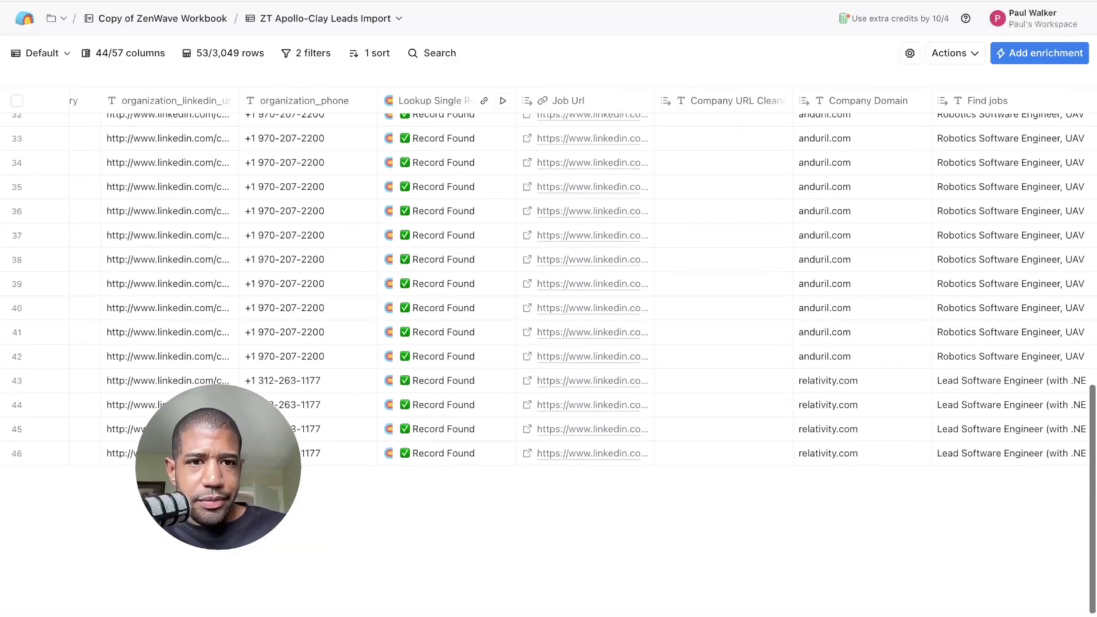
scroll(548, 342, "right", 12)
scroll(548, 334, "right", 10)
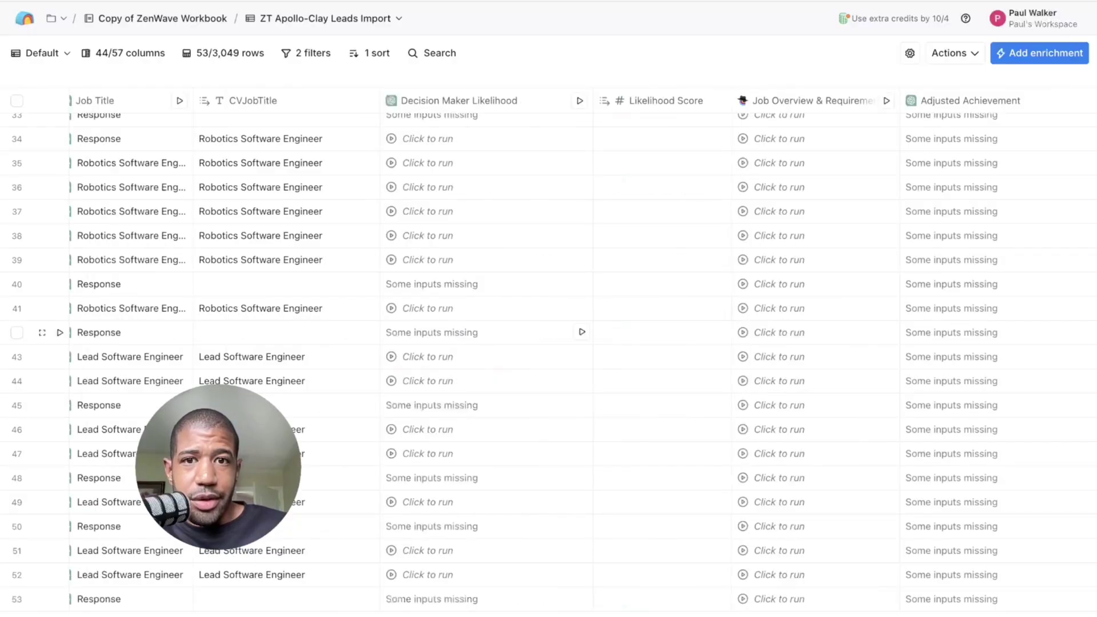
scroll(548, 334, "left", 5)
scroll(548, 343, "left", 2)
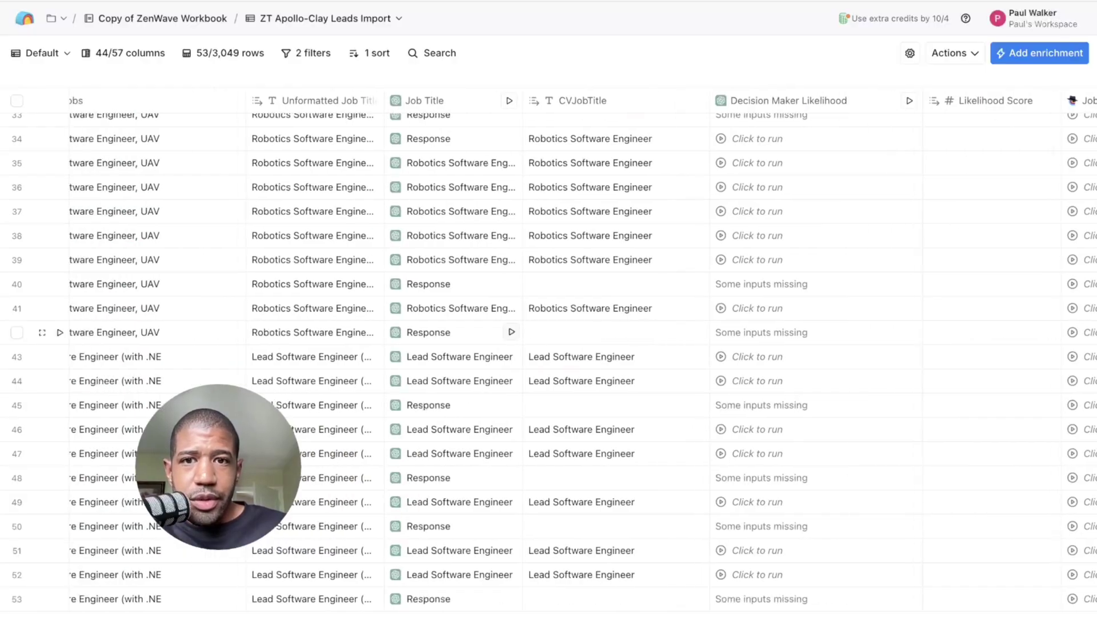
Add a filter requiring CVJobTitle to be not empty, alongside the existing title and Deliverability filters
scroll(548, 343, "up", 5)
scroll(548, 343, "down", 3)
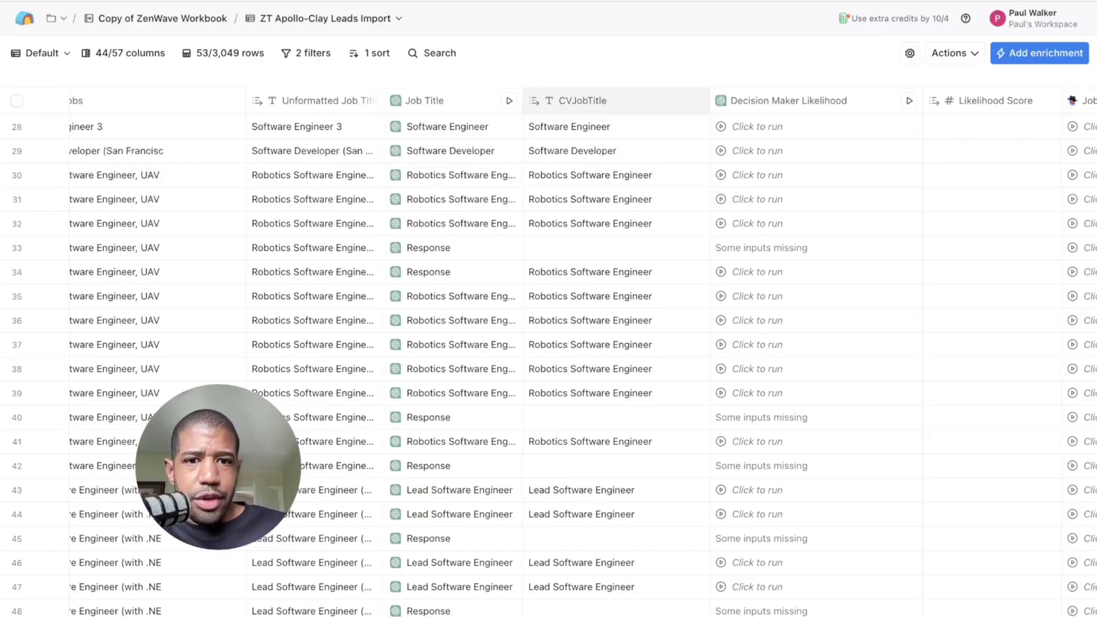
left_click(582, 101)
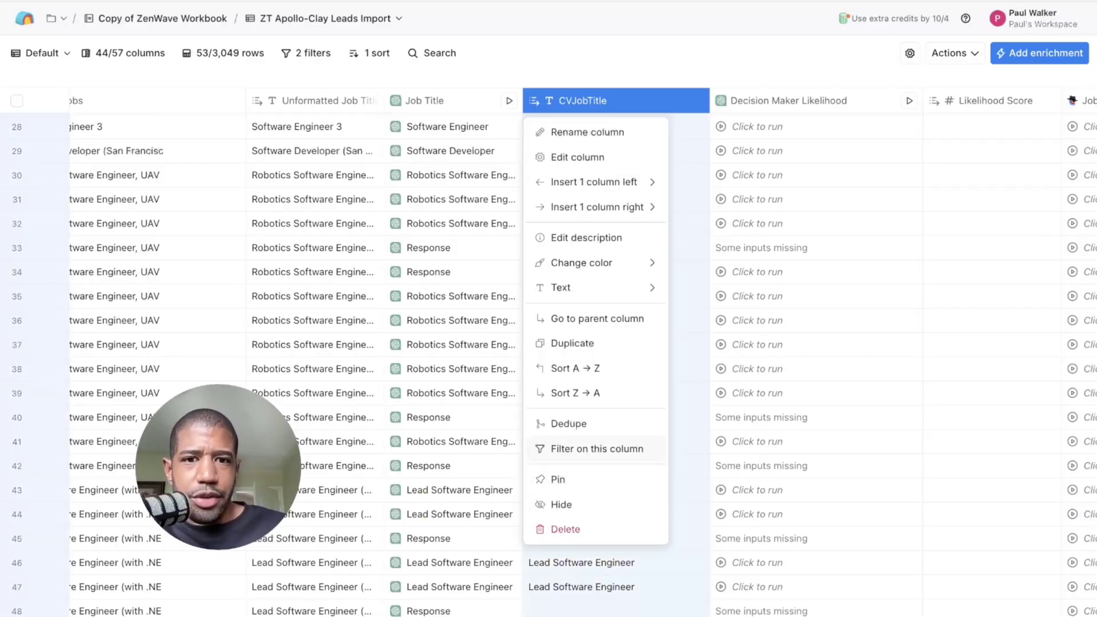
left_click(596, 448)
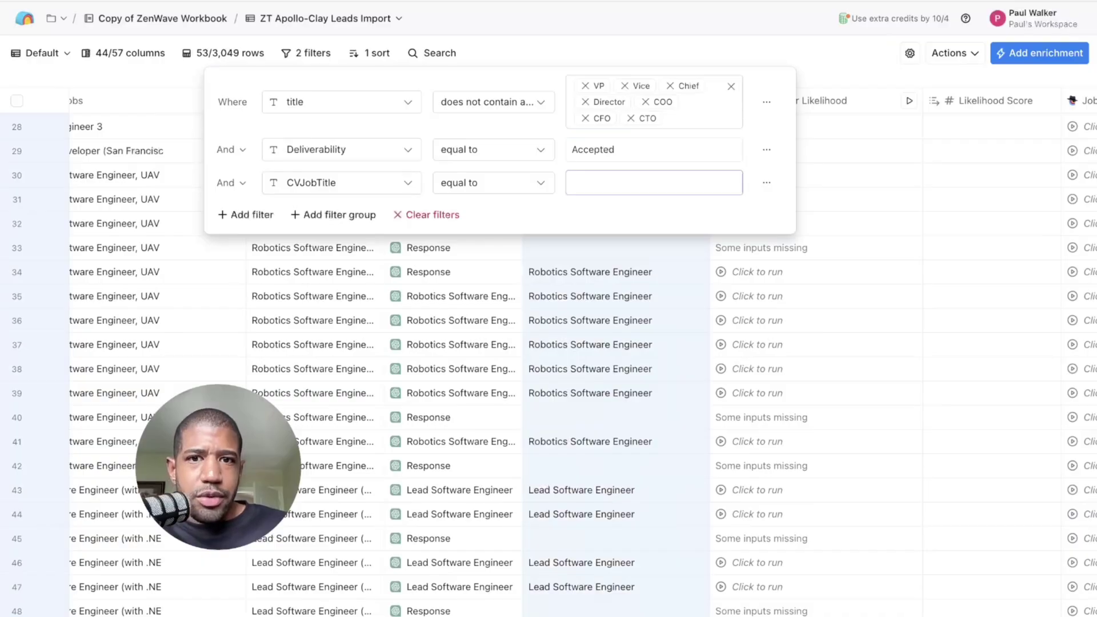
left_click(493, 183)
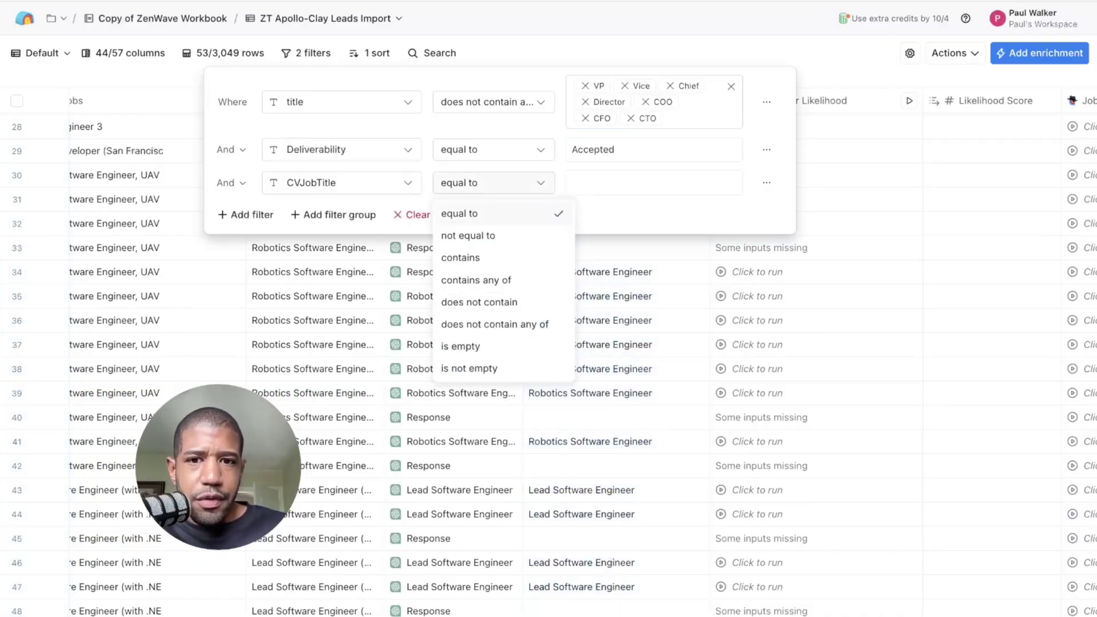
left_click(469, 368)
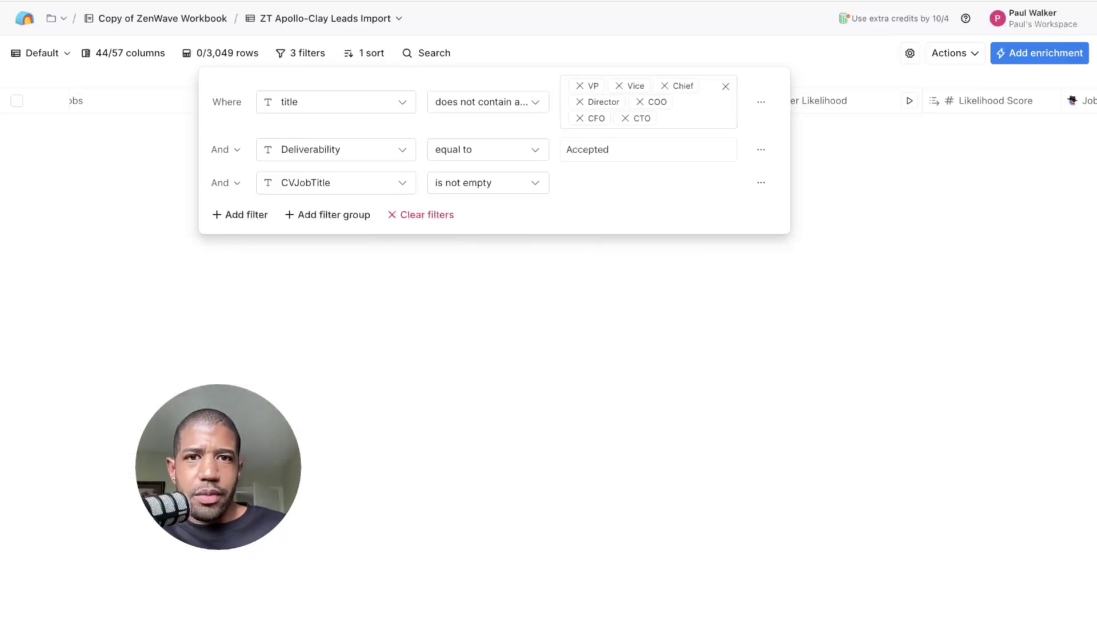
key("Escape")
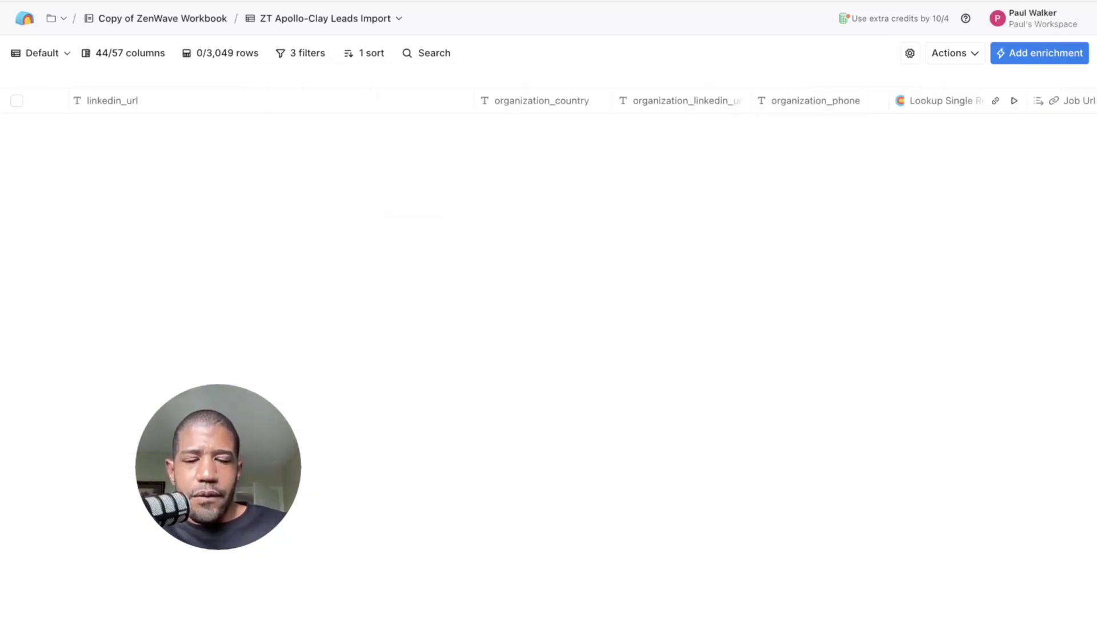
Review the filtered leads from the id column through email, Deliverability, Lookup Single Row and the job title columns, down to the last rows
scroll(548, 343, "left", 15)
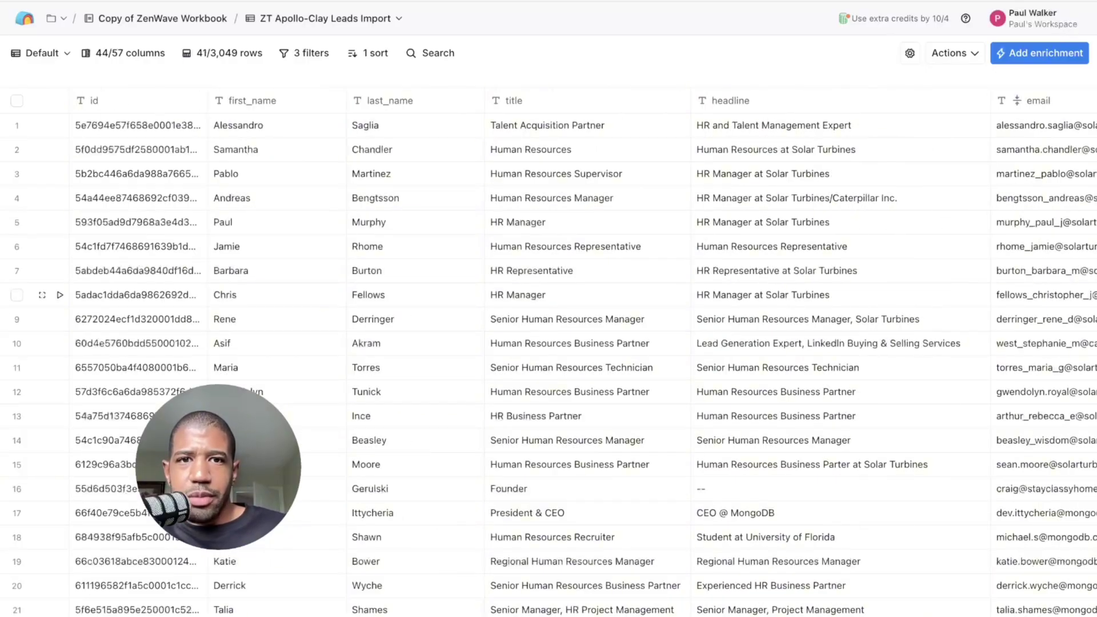
scroll(549, 198, "right", 3)
scroll(549, 228, "right", 12)
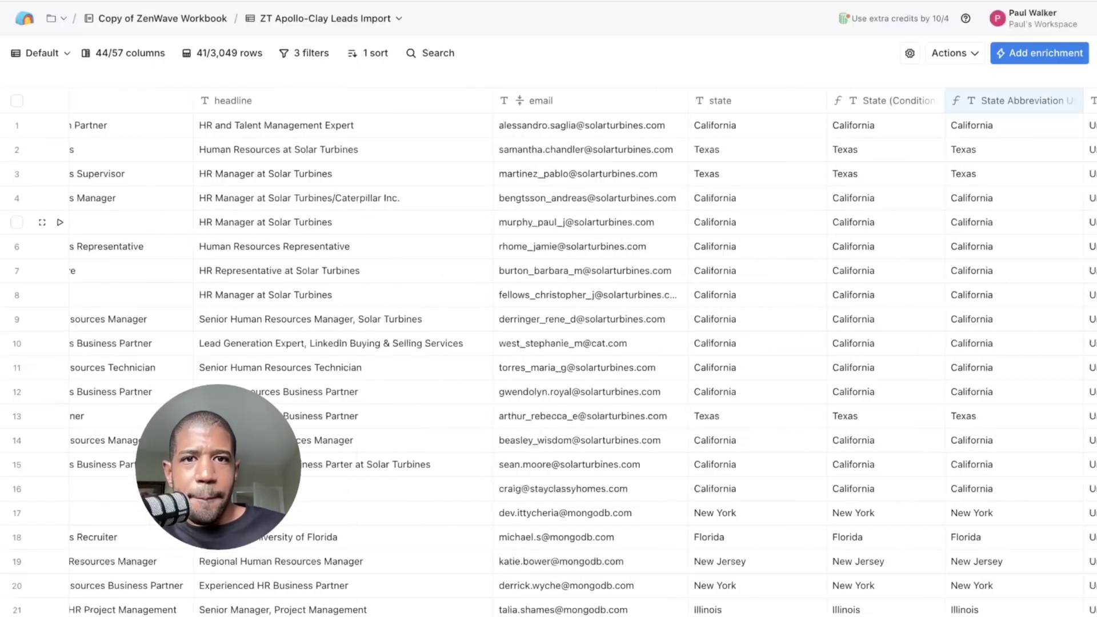
scroll(440, 246, "right", 15)
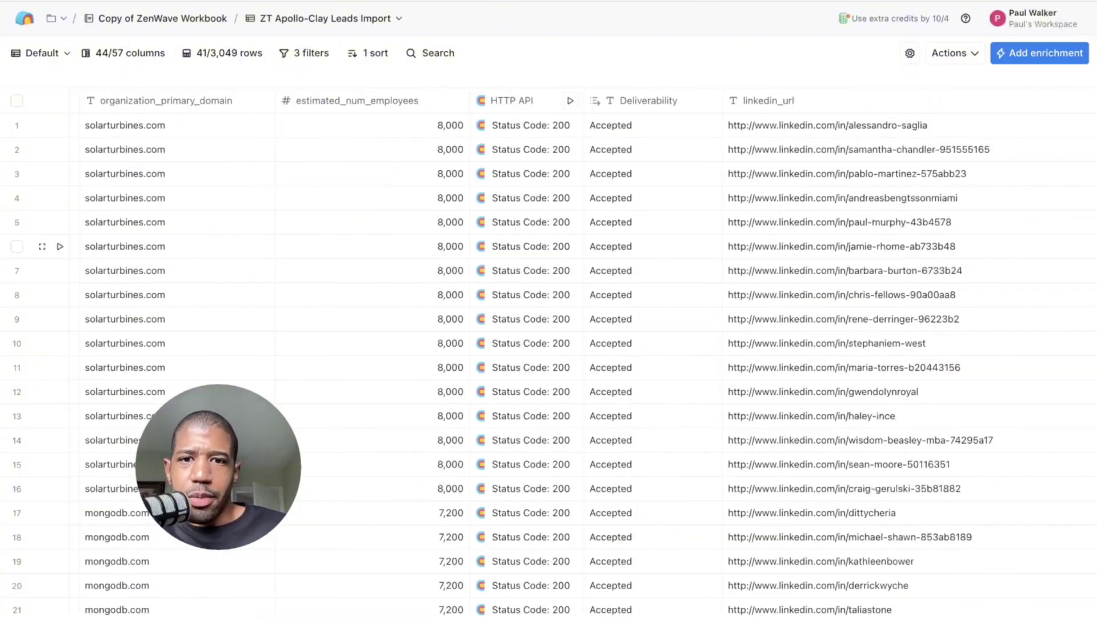
scroll(440, 246, "down", 9)
scroll(440, 246, "right", 10)
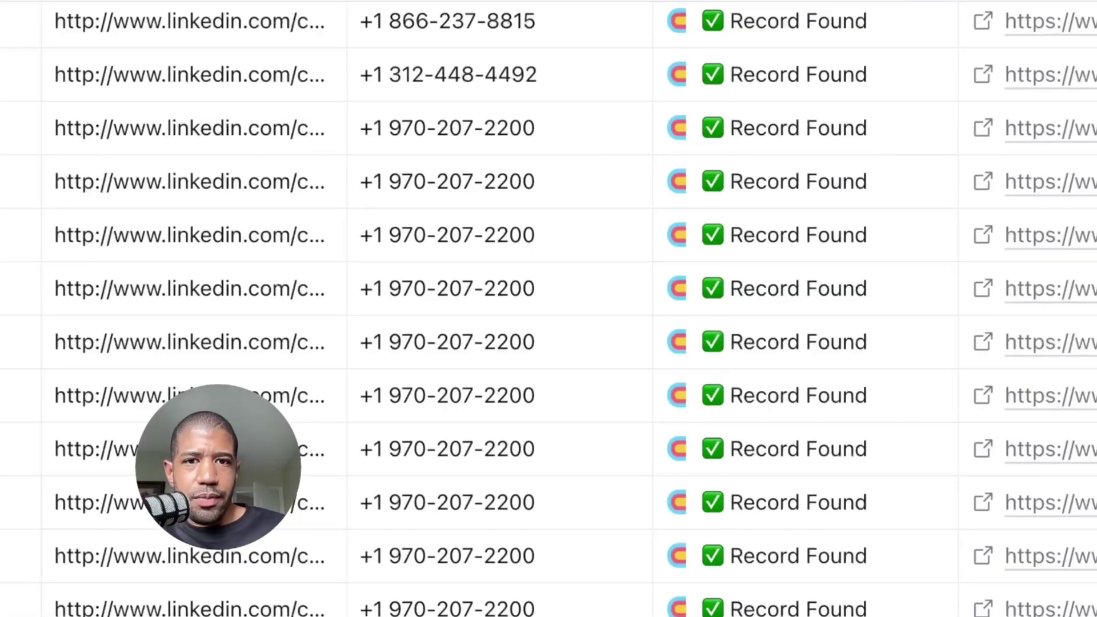
scroll(440, 395, "right", 8)
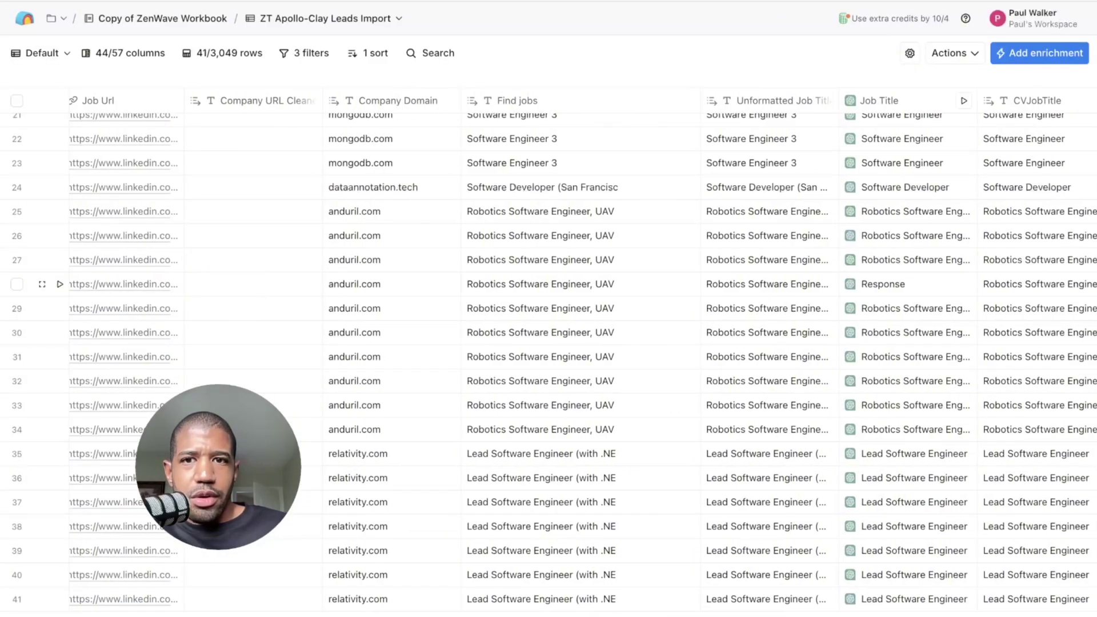
scroll(497, 297, "right", 8)
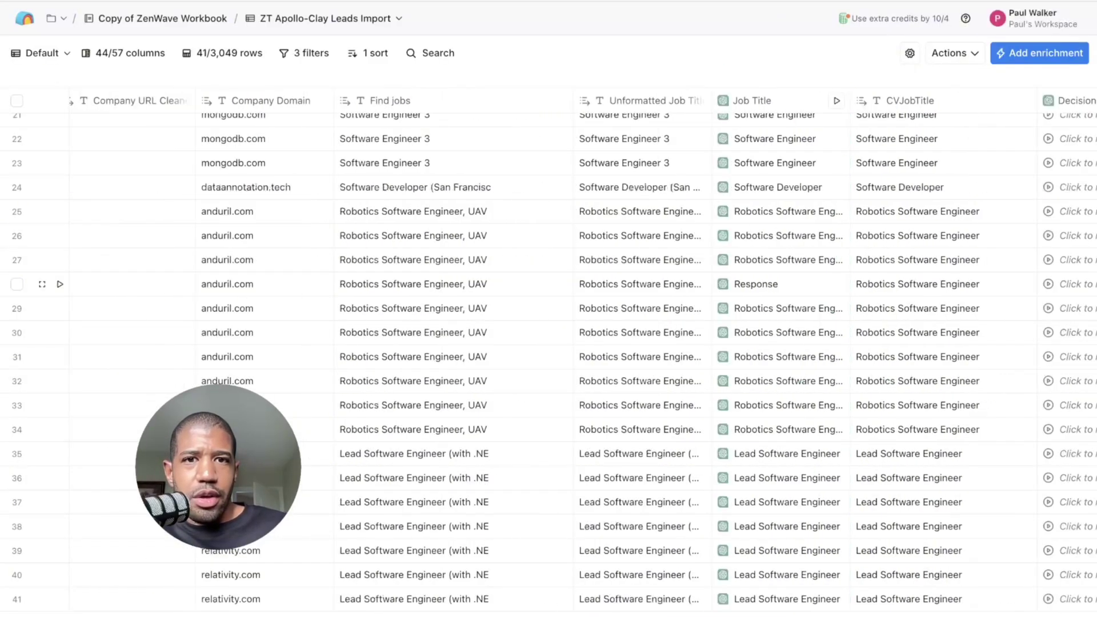
Check the Decision Maker Likelihood, Job Overview, Adjusted Achievement, Key Technical Skills, Highlight and Primary Business Focus columns for the filtered leads
scroll(446, 308, "right", 8)
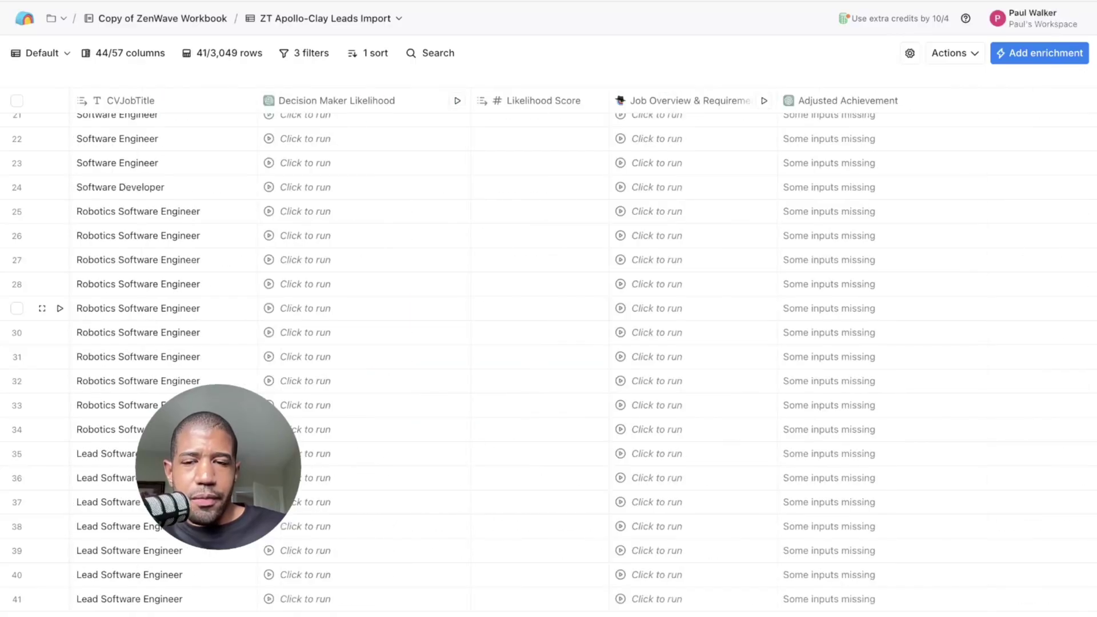
scroll(446, 308, "right", 15)
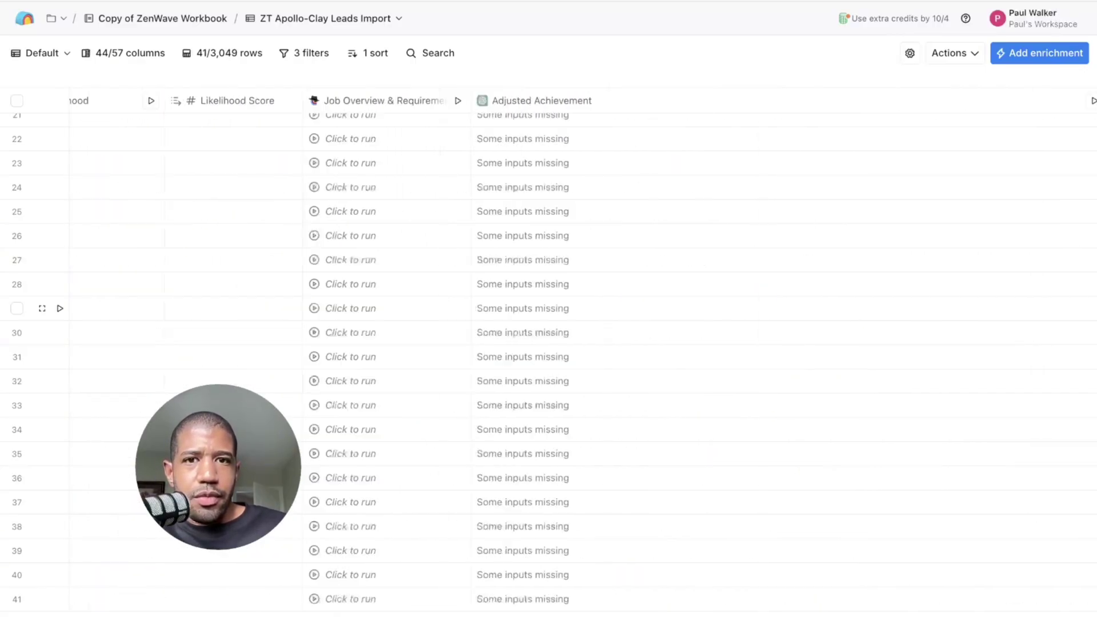
scroll(446, 308, "right", 10)
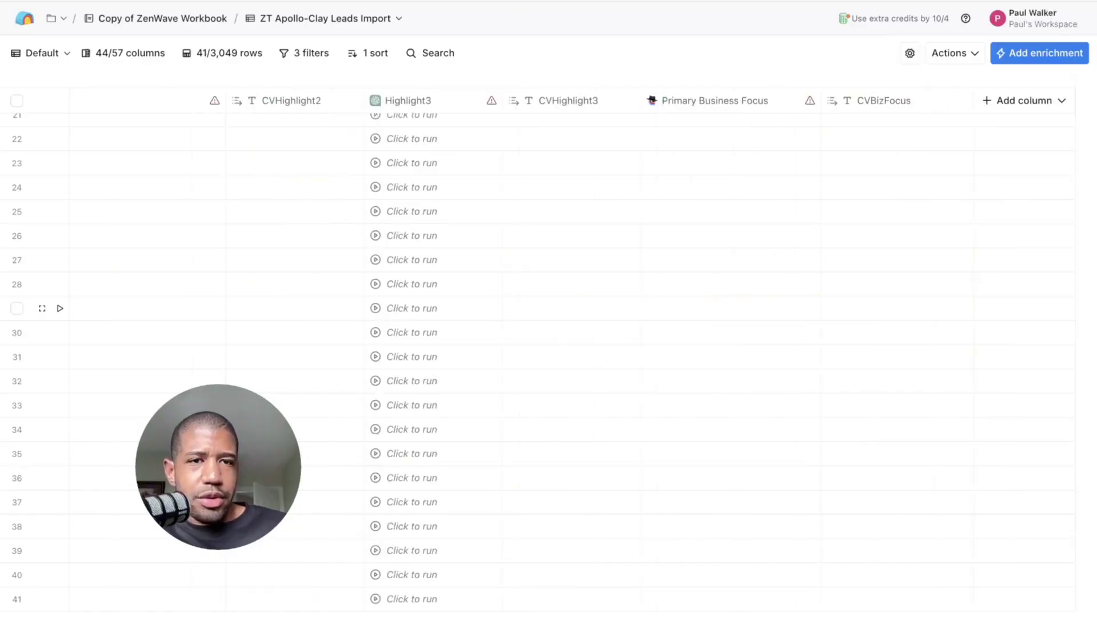
scroll(808, 211, "left", 15)
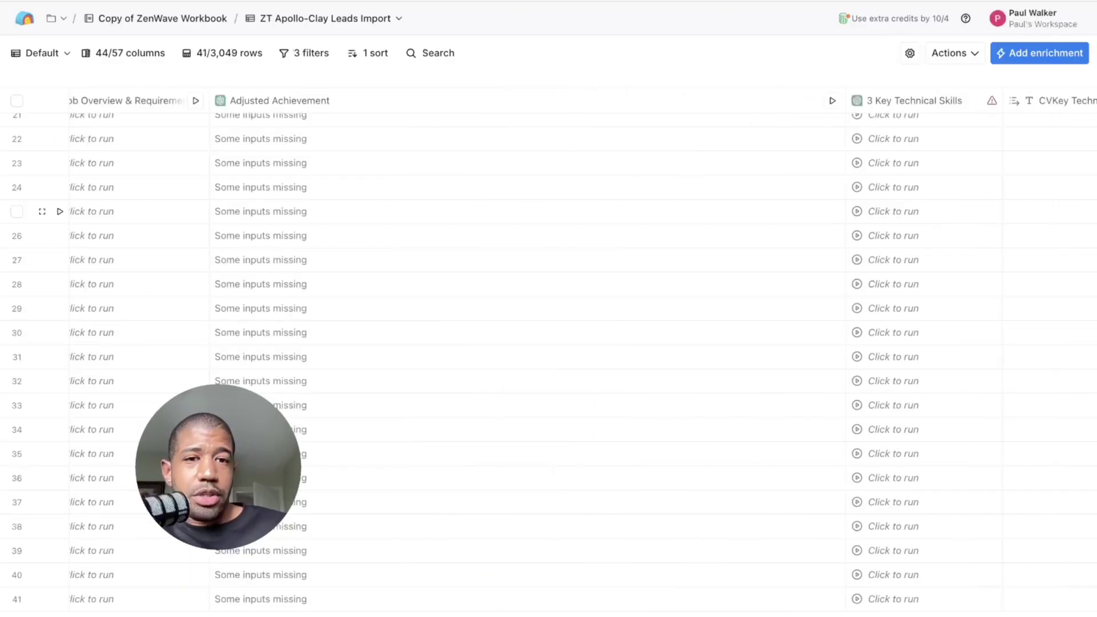
scroll(808, 211, "right", 9)
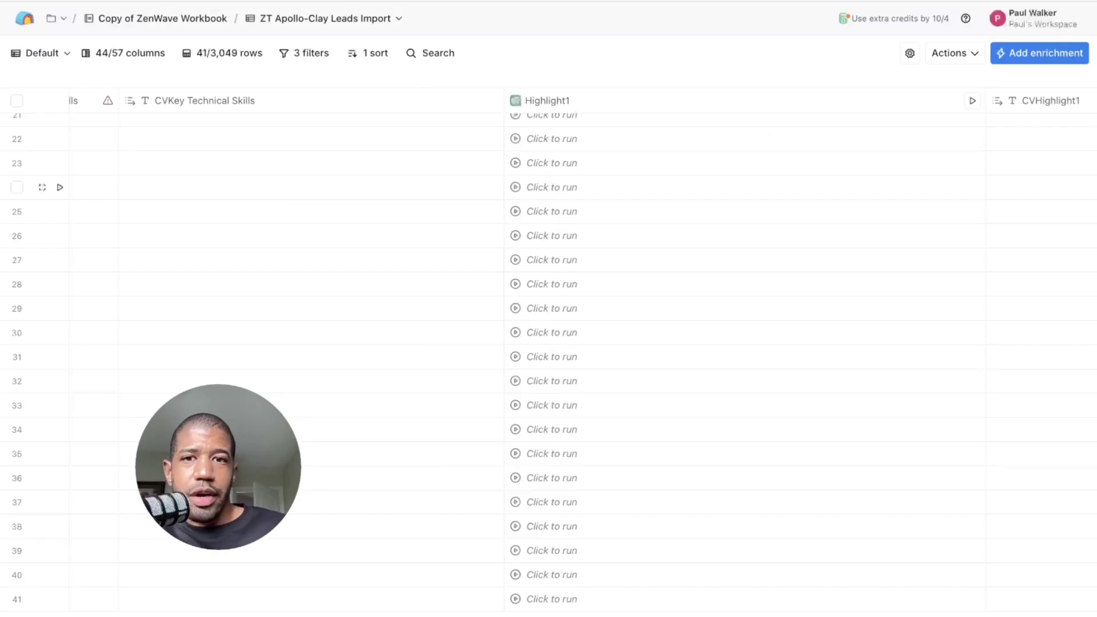
scroll(808, 194, "up", 8)
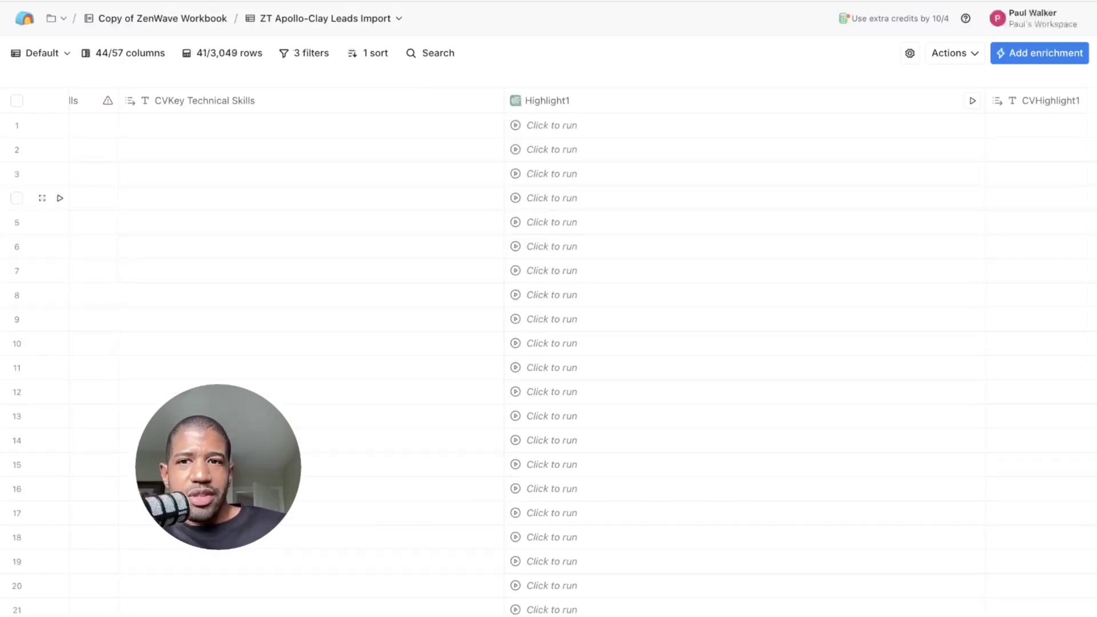
scroll(808, 198, "left", 15)
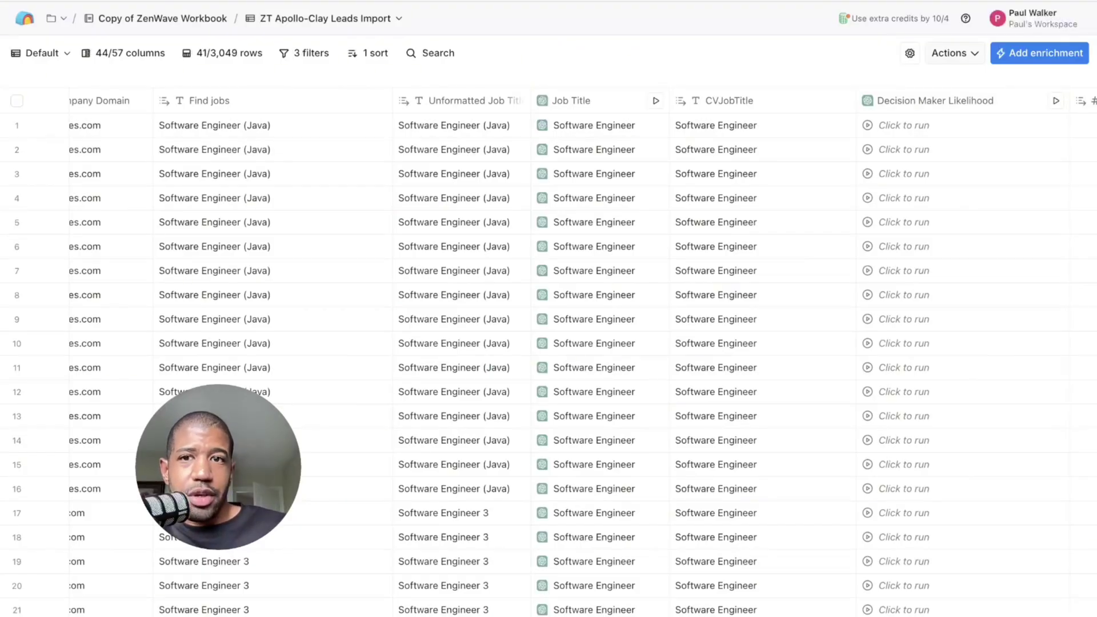
Export the filtered ZT Apollo-Clay Leads Import table as a CSV download
left_click(954, 53)
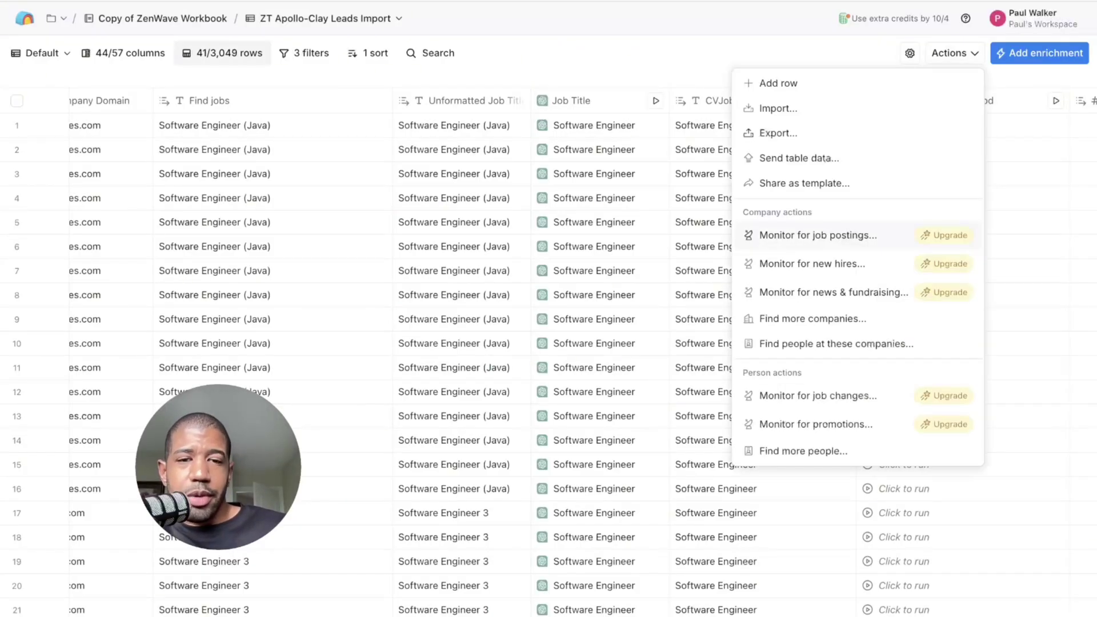
left_click(778, 133)
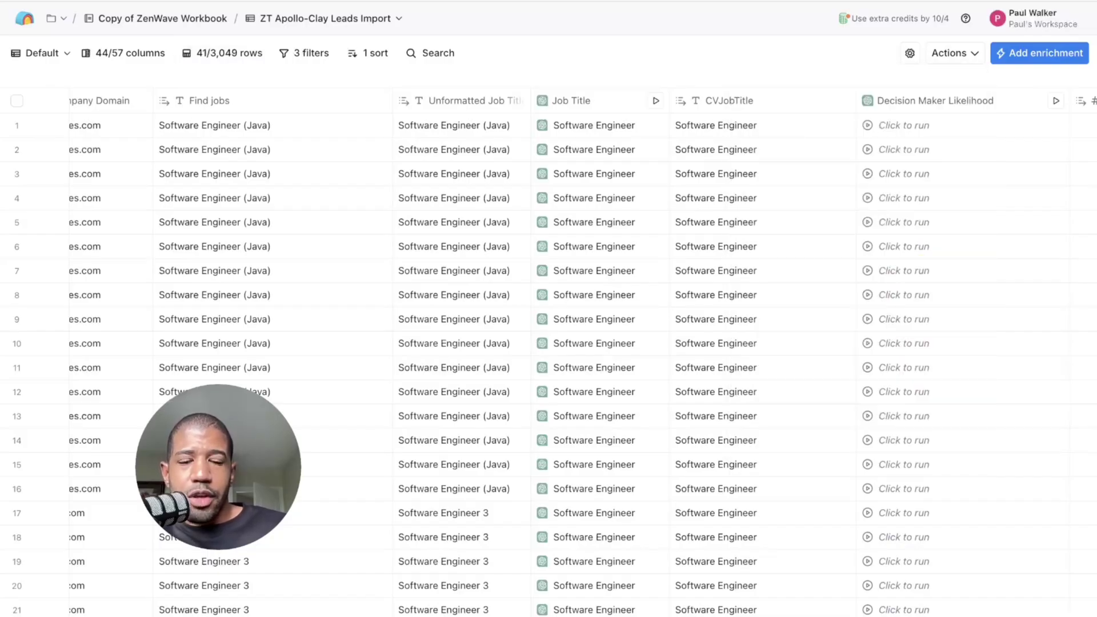
left_click(377, 142)
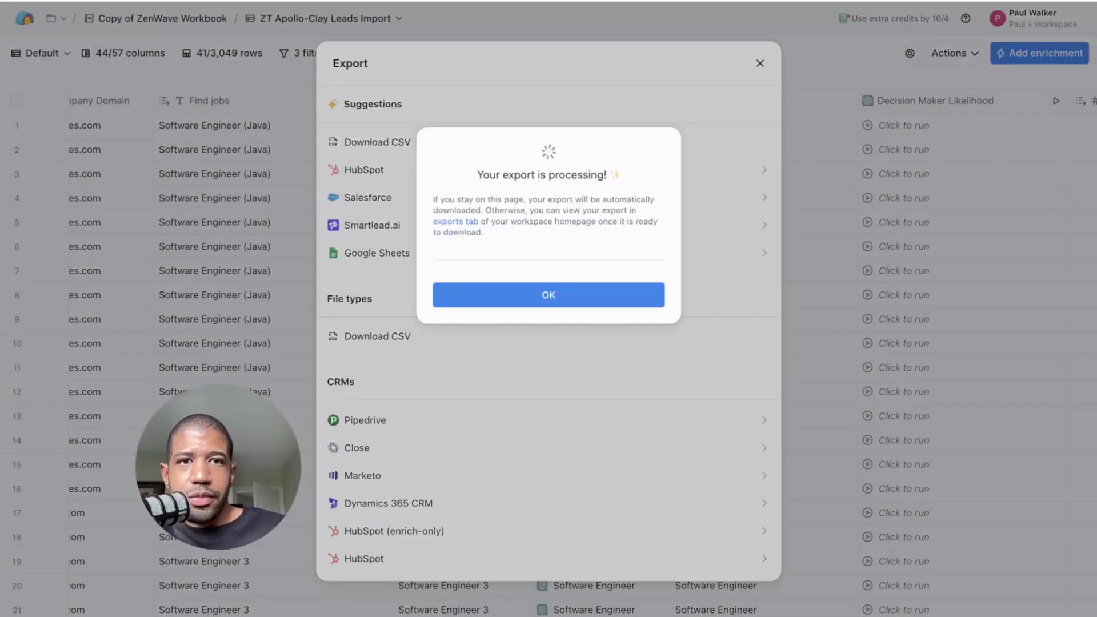
key("Return")
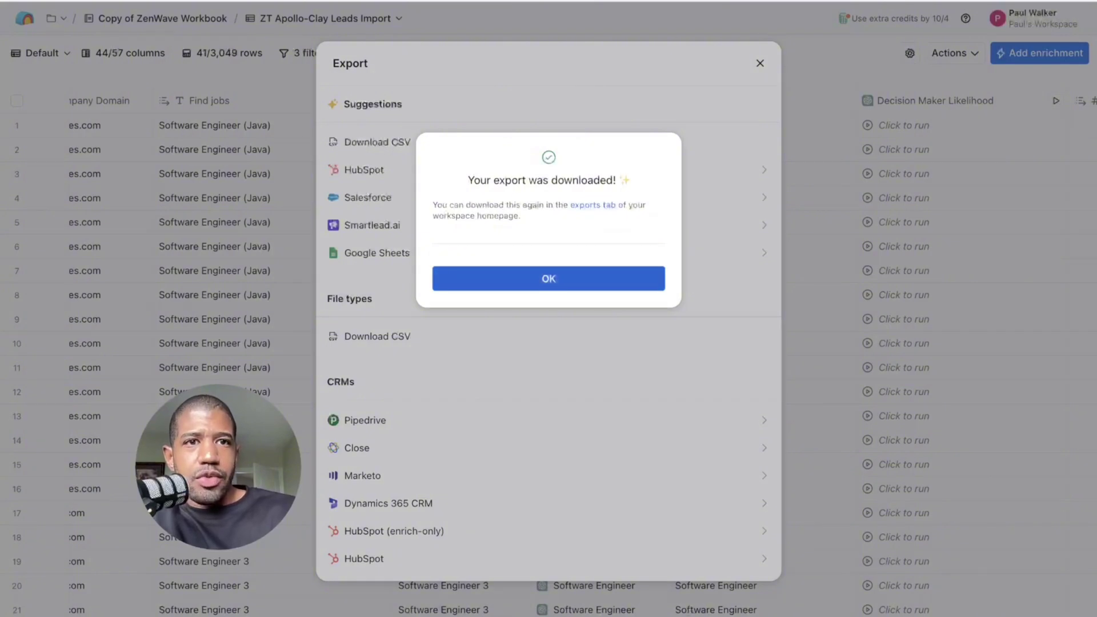
key("Return")
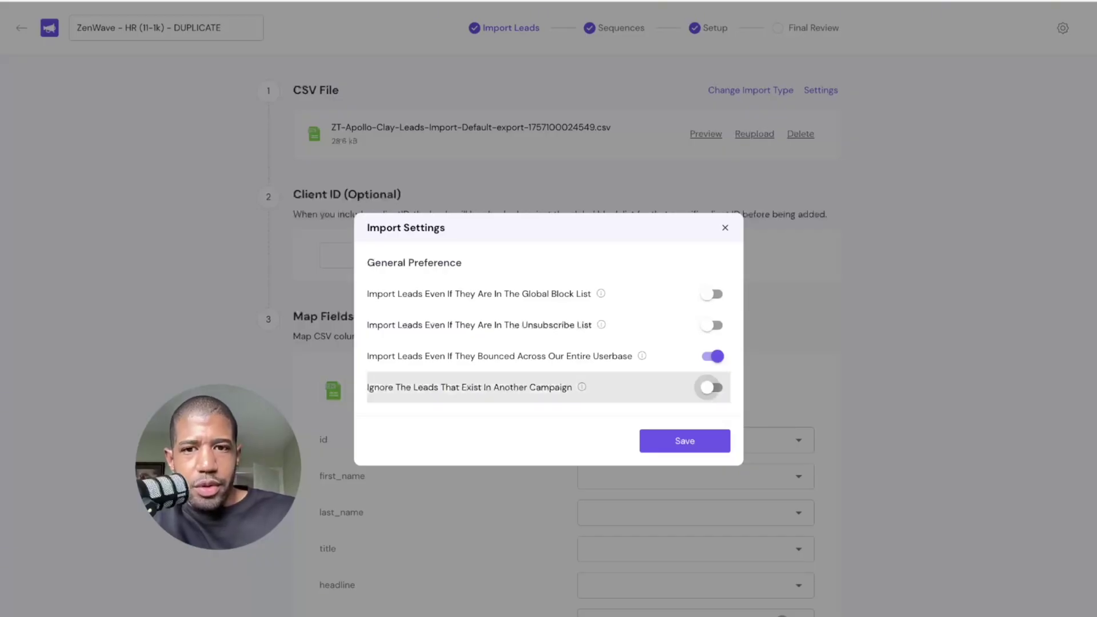
In the ZenWave - HR (11-1k) - DUPLICATE campaign's import settings, ignore leads existing in another campaign, disable importing bounced leads, and save
left_click(713, 387)
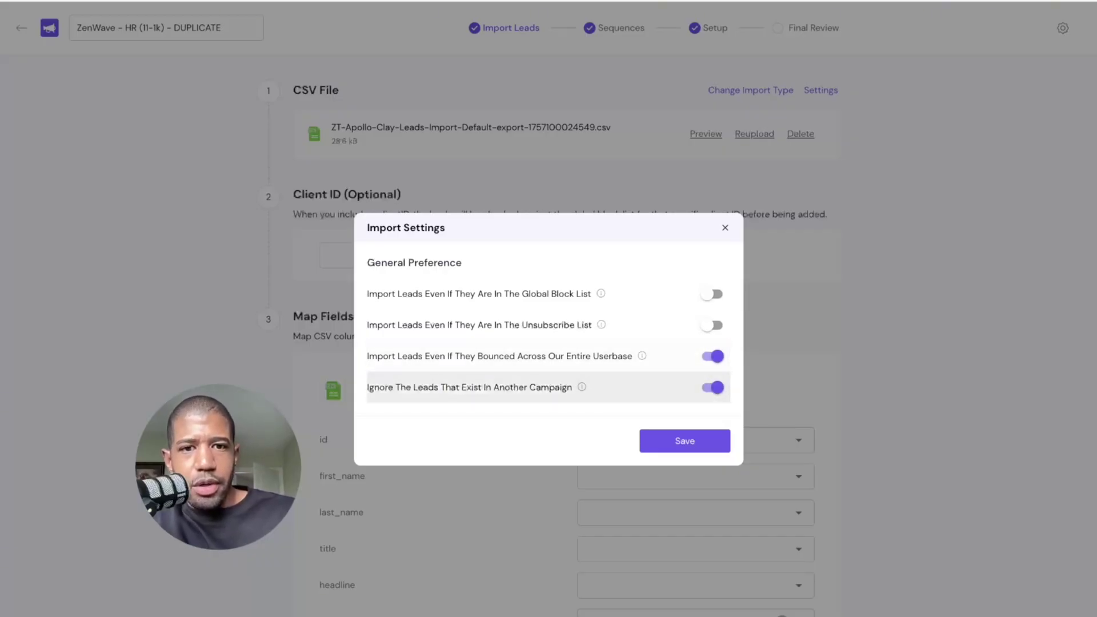
left_click(712, 356)
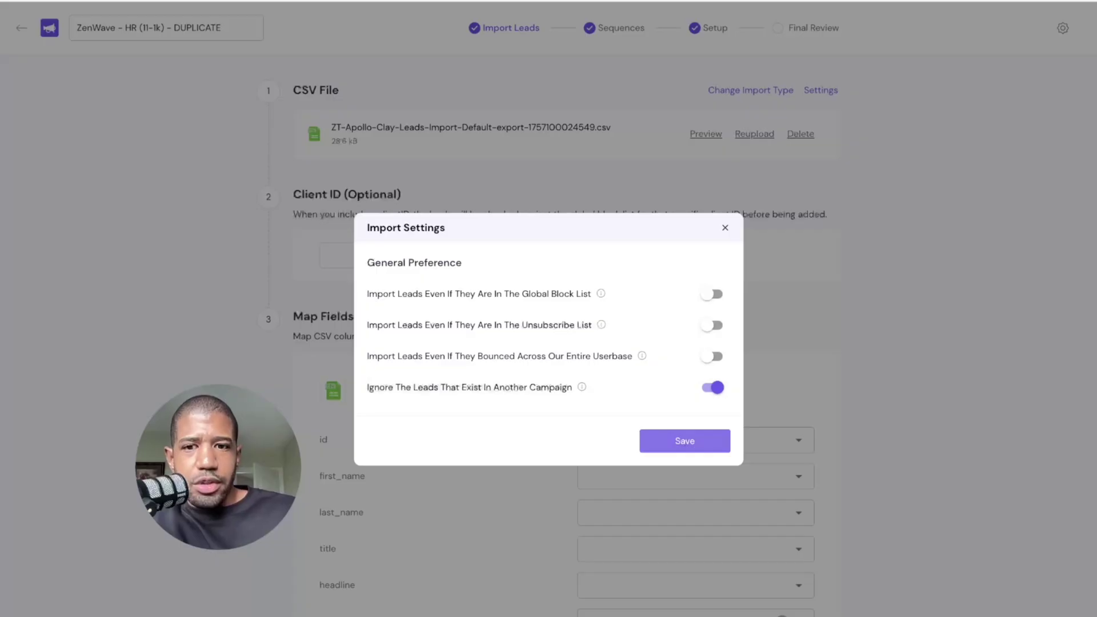
left_click(684, 440)
Map the CSV columns first_name and last_name to the campaign's First Name and Last Name variables
scroll(686, 342, "down", 4)
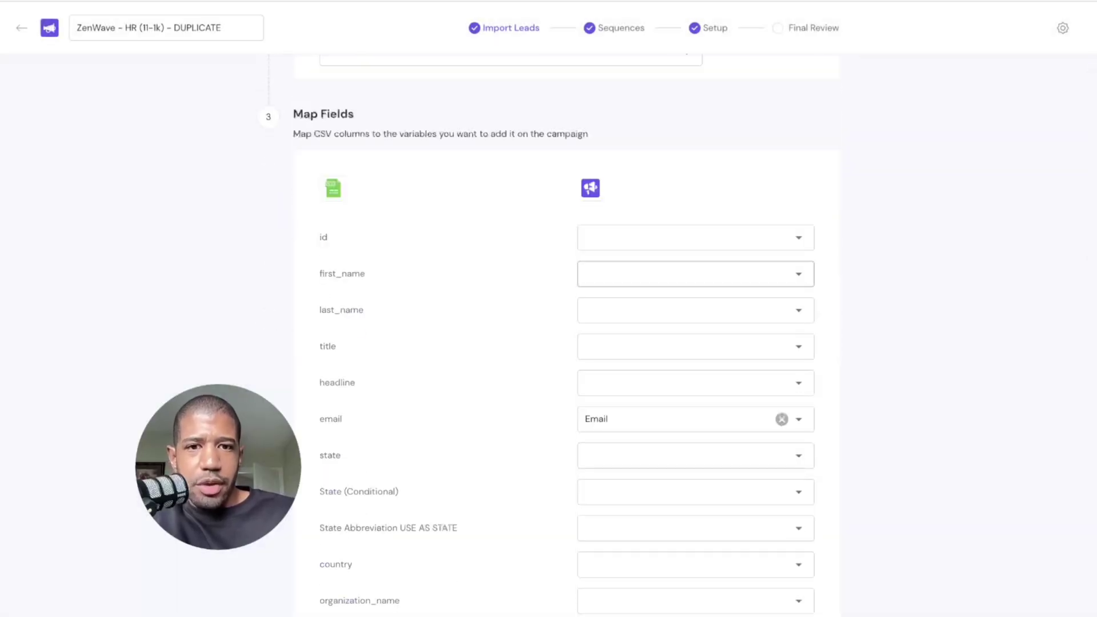
left_click(695, 273)
left_click(612, 301)
left_click(695, 310)
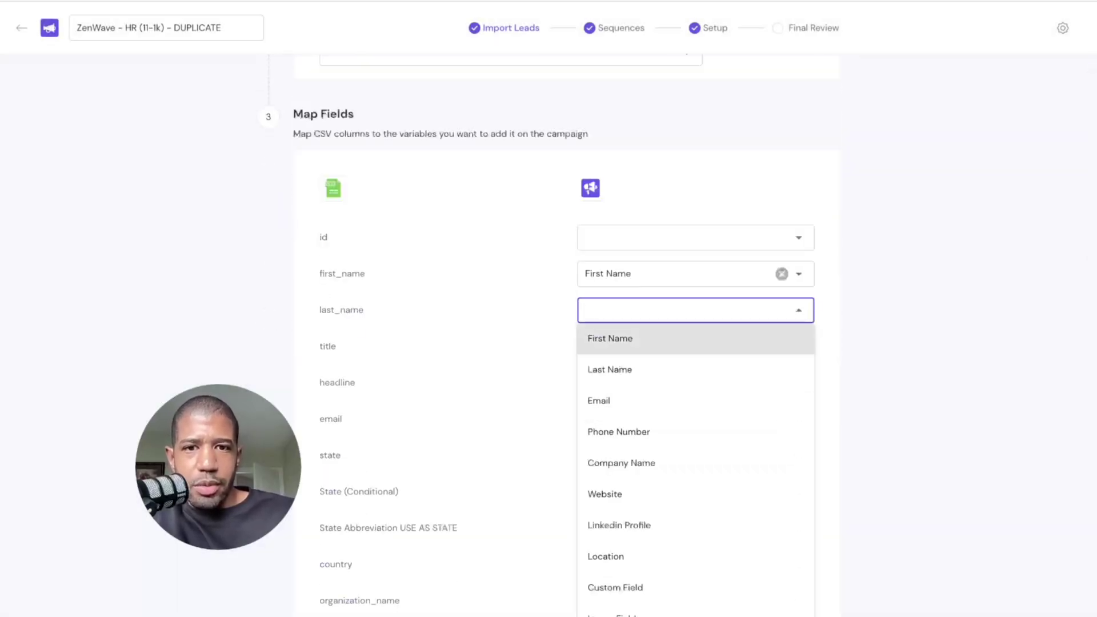
left_click(609, 370)
scroll(686, 342, "down", 1)
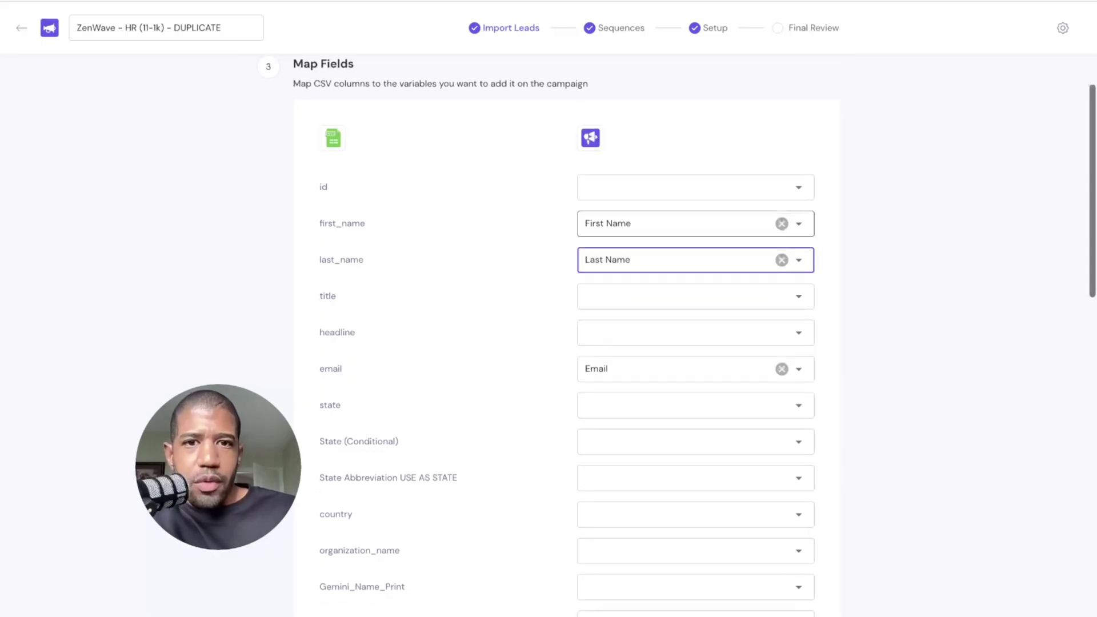
scroll(686, 262, "down", 5)
scroll(685, 262, "up", 3)
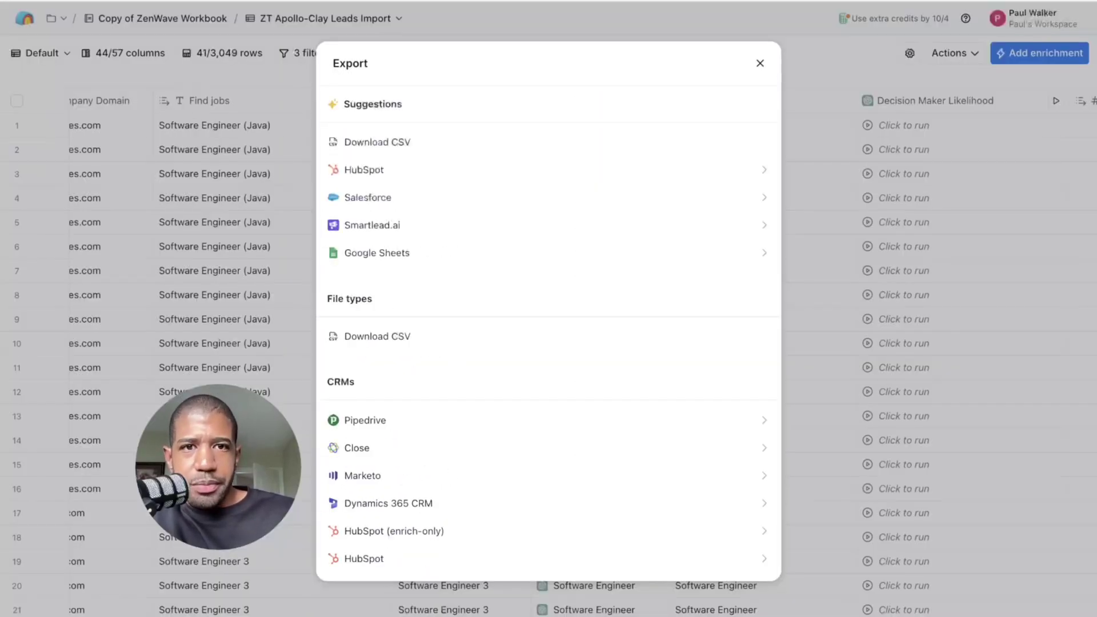
Switch to Clay, close the Export dialog, and check the lead and Clay NO RECRUITER job import ZT columns against the campaign's CSV fields
left_click(759, 63)
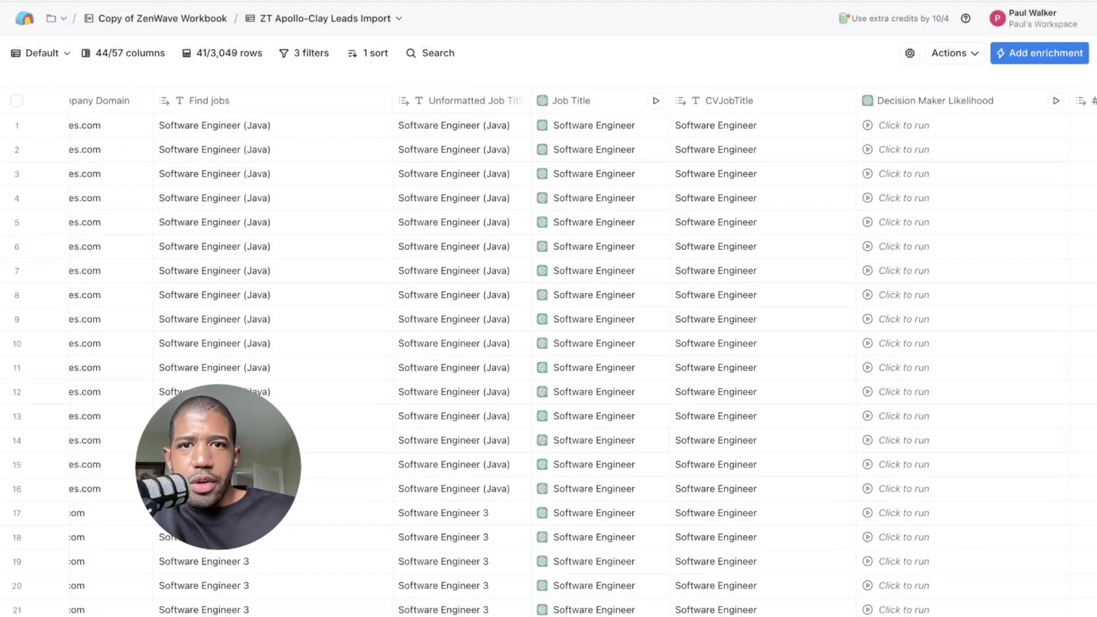
scroll(60, 174, "right", 2)
scroll(60, 174, "right", 15)
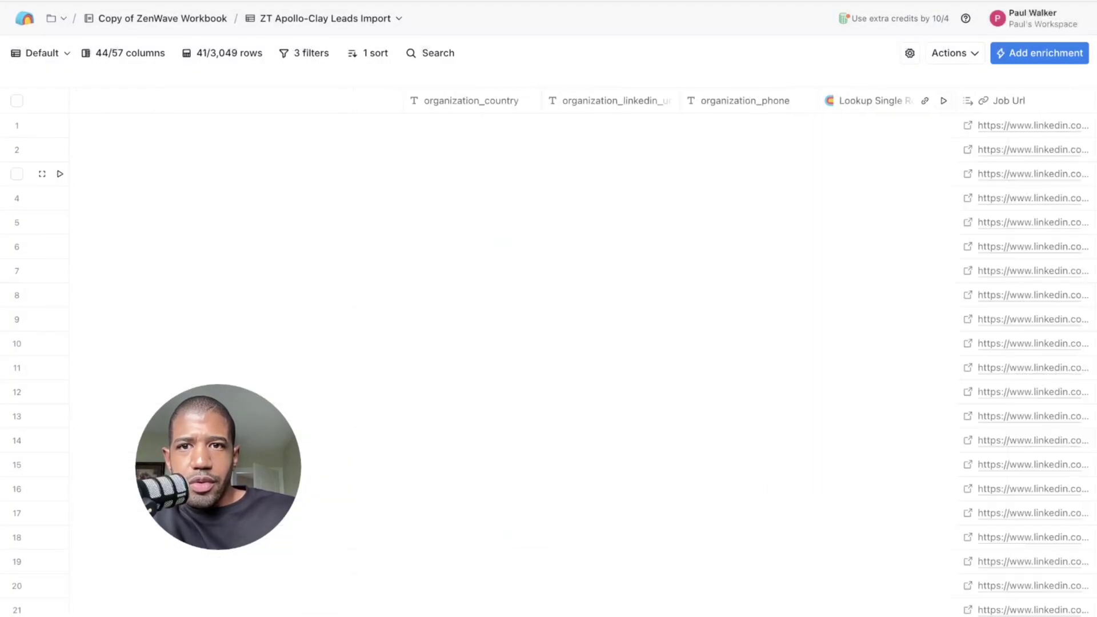
scroll(60, 174, "left", 10)
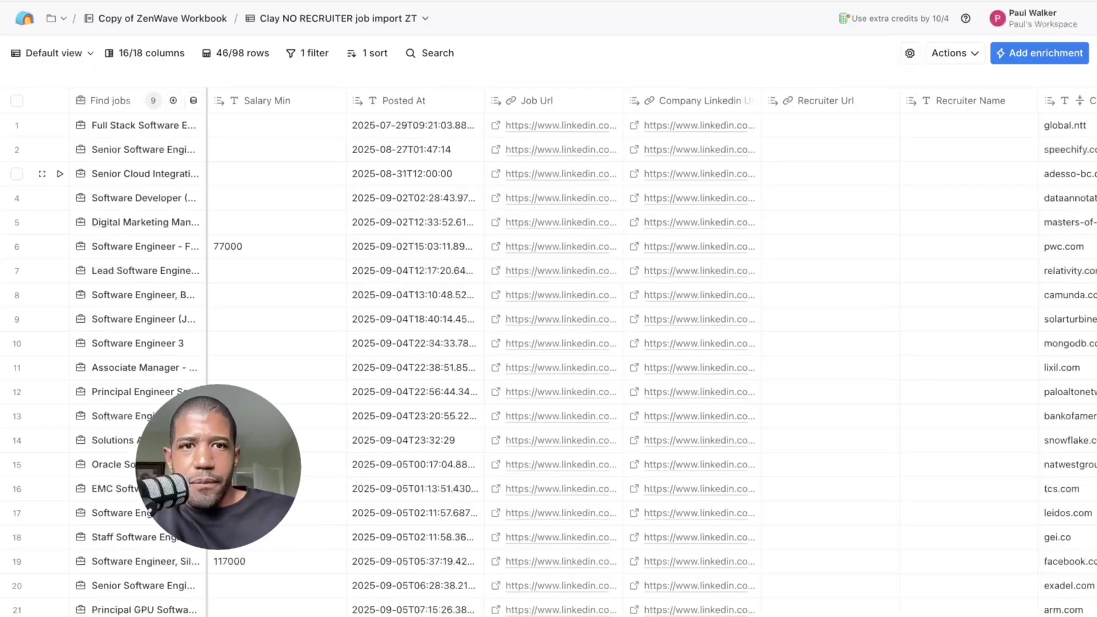
scroll(60, 174, "right", 12)
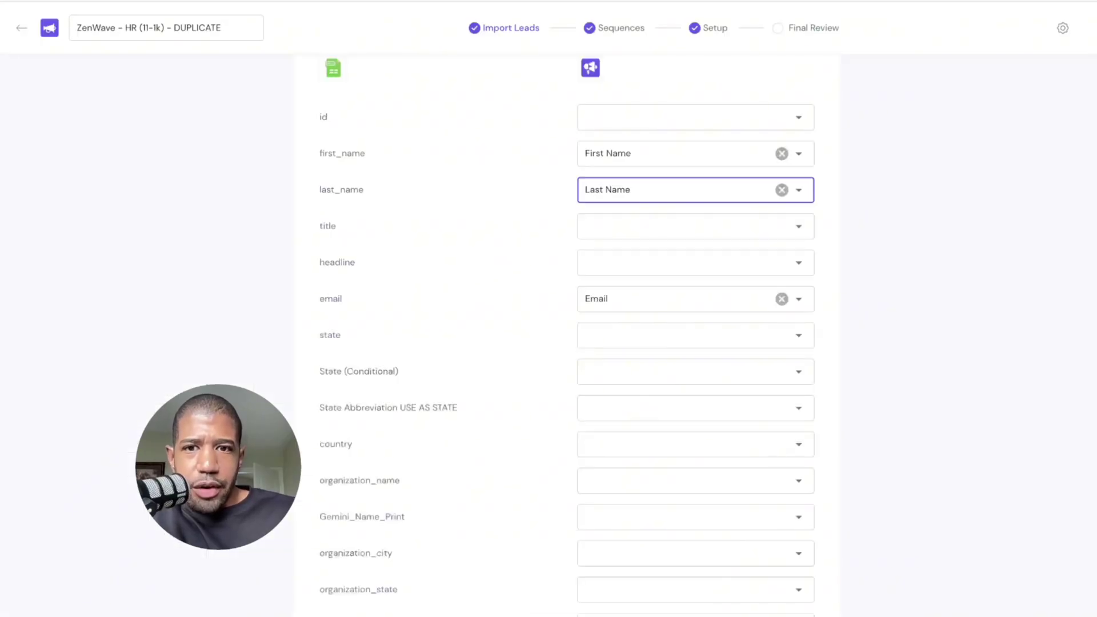
scroll(695, 297, "down", 1)
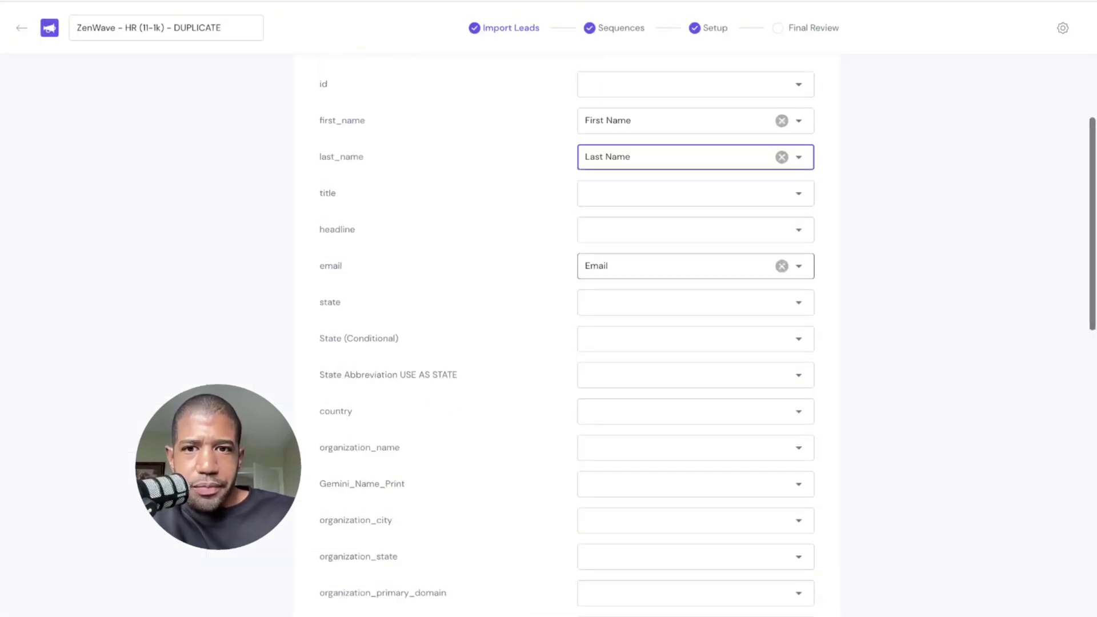
Map the CSV column Gemini_Name_Print to the campaign's Company Name variable
scroll(695, 266, "down", 5)
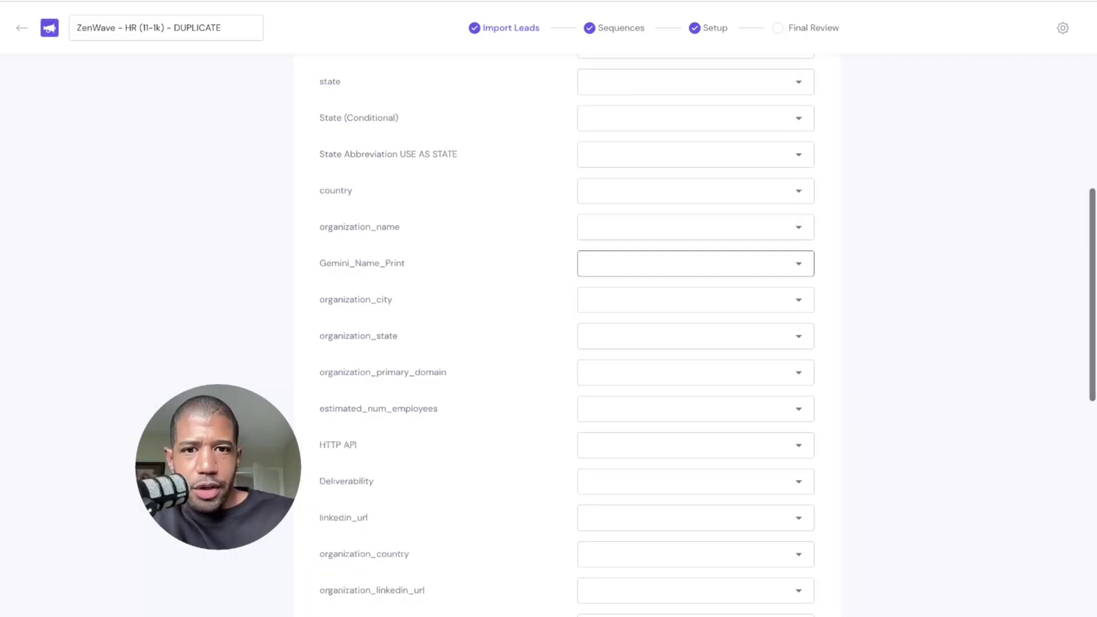
left_click(695, 264)
left_click(628, 416)
Map the CSV column CVJobTitle to Custom Field
scroll(695, 408, "down", 1)
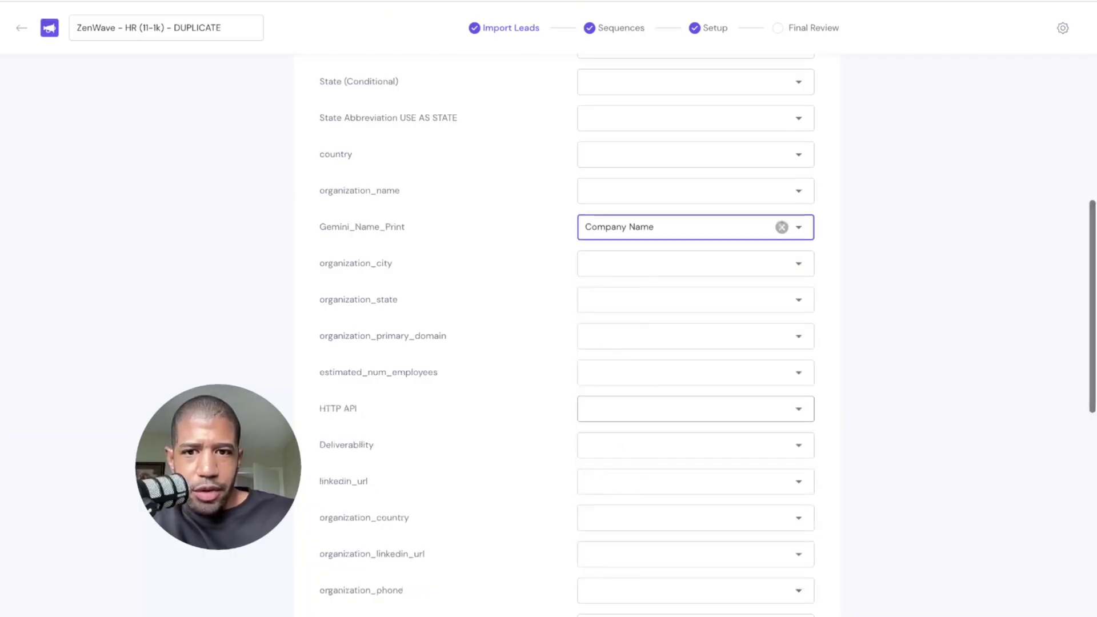
scroll(695, 408, "down", 8)
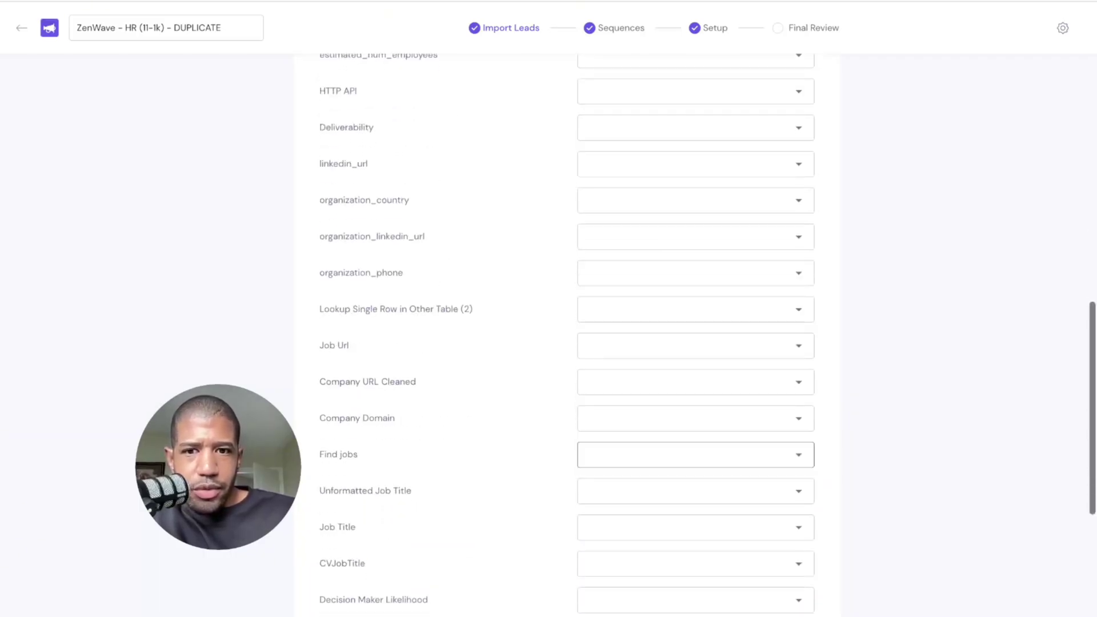
scroll(696, 457, "down", 2)
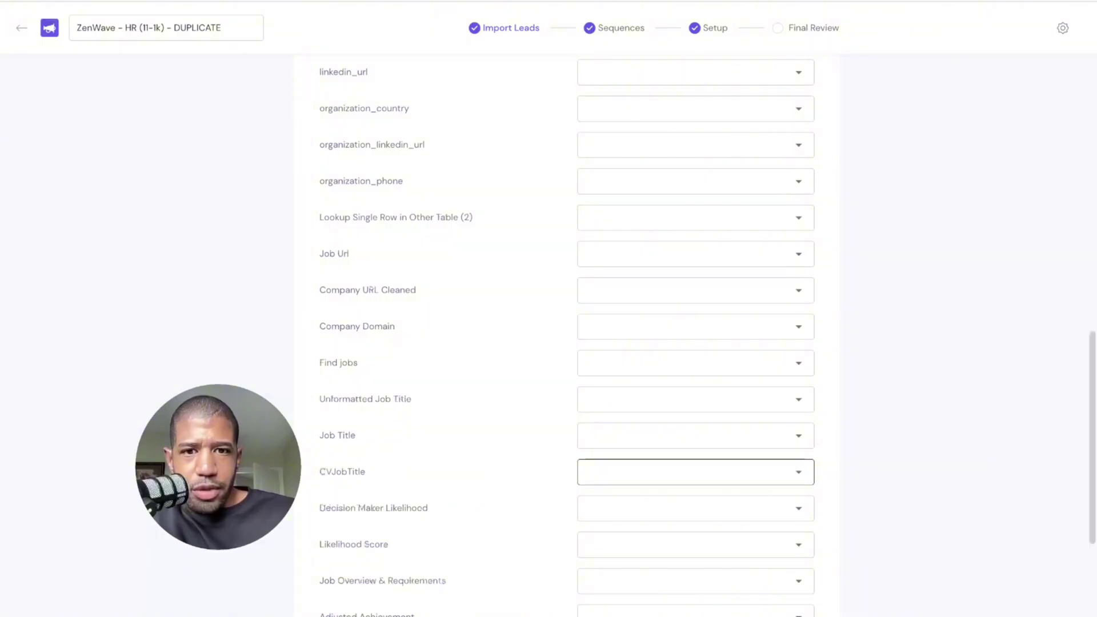
left_click(695, 472)
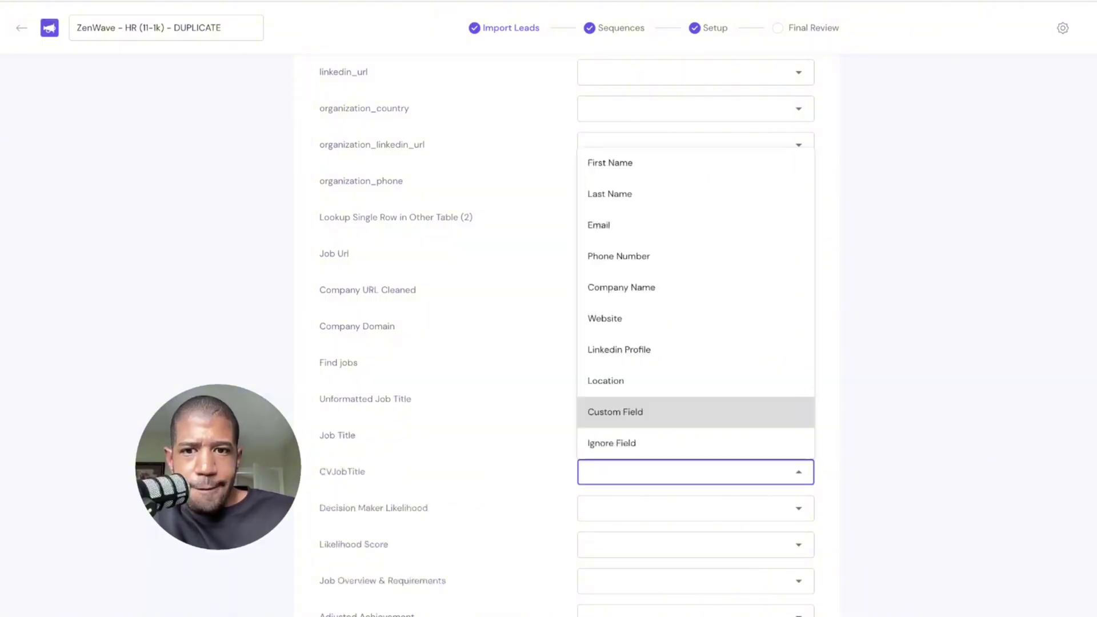
left_click(657, 411)
Check the remaining CSV columns and map Job Url to Custom Field
scroll(657, 412, "down", 8)
scroll(695, 407, "down", 1)
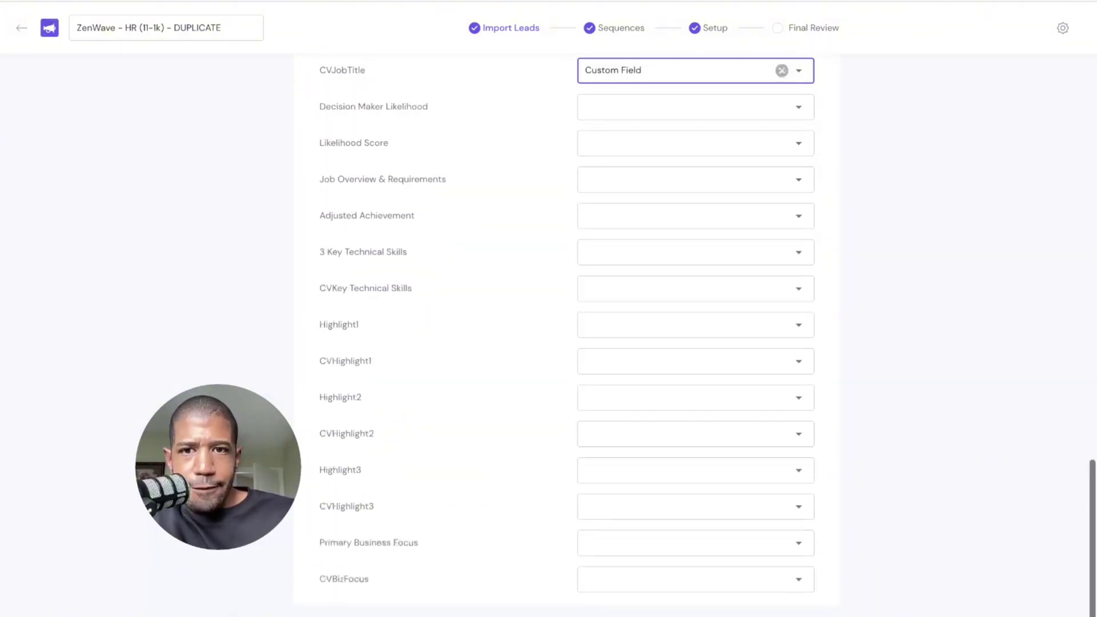
scroll(695, 434, "up", 4)
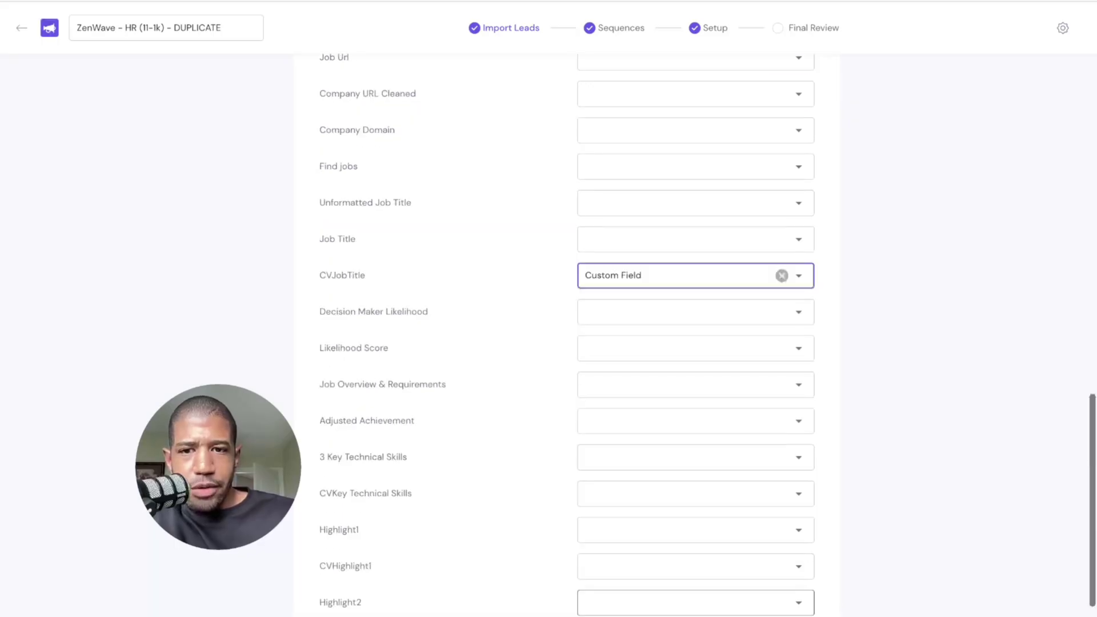
scroll(565, 337, "up", 5)
scroll(695, 497, "up", 3)
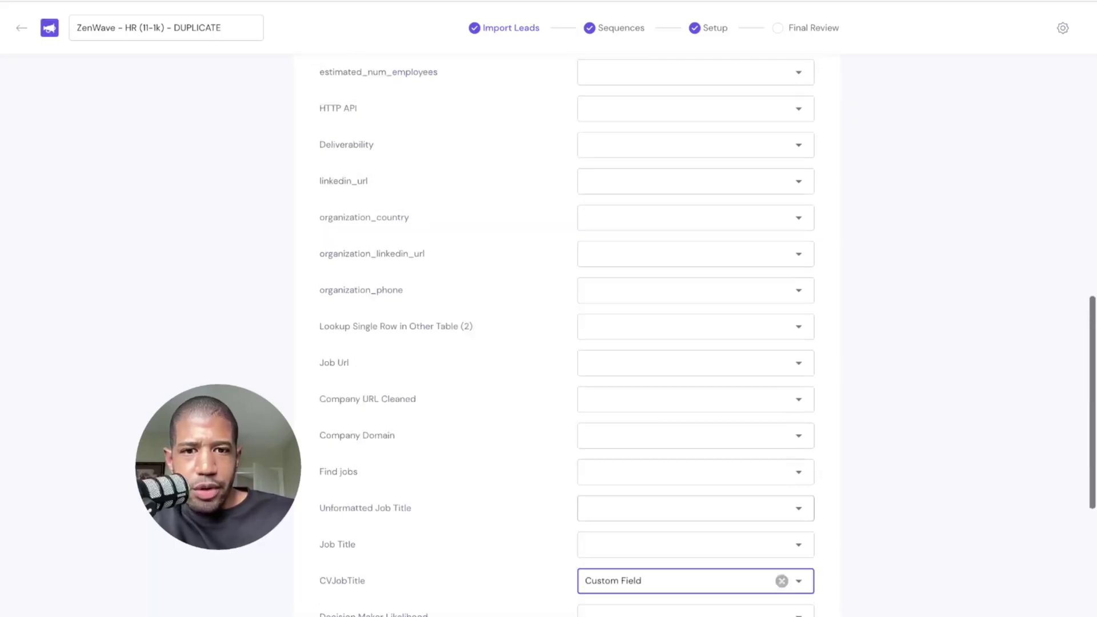
left_click(695, 461)
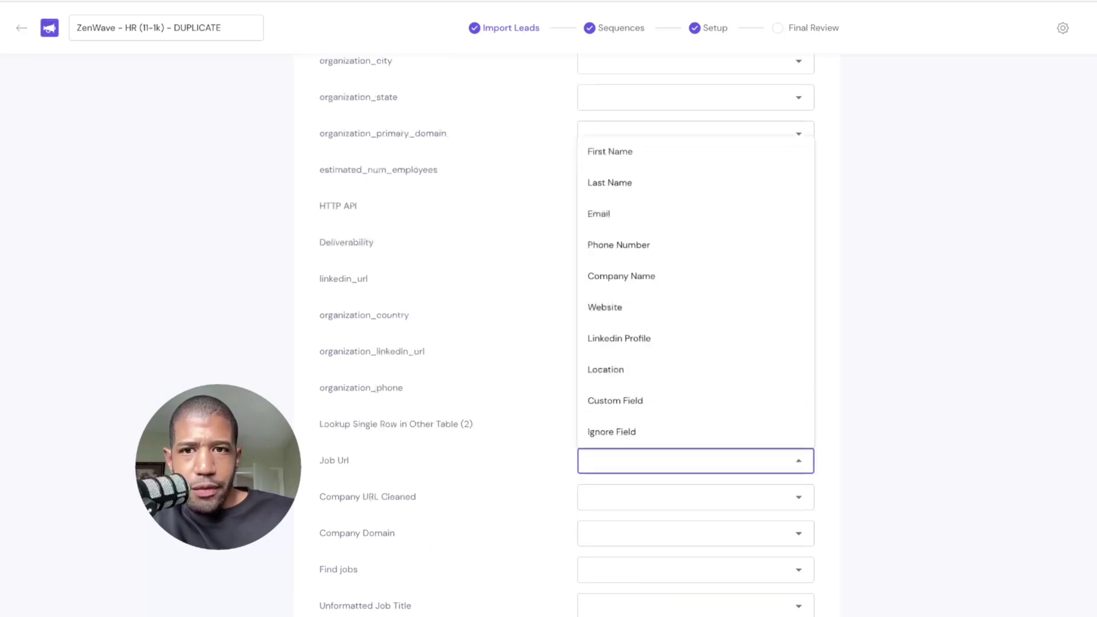
left_click(615, 401)
Review the full list of CSV column mappings from id through the CV fields for missing assignments
scroll(615, 400, "up", 3)
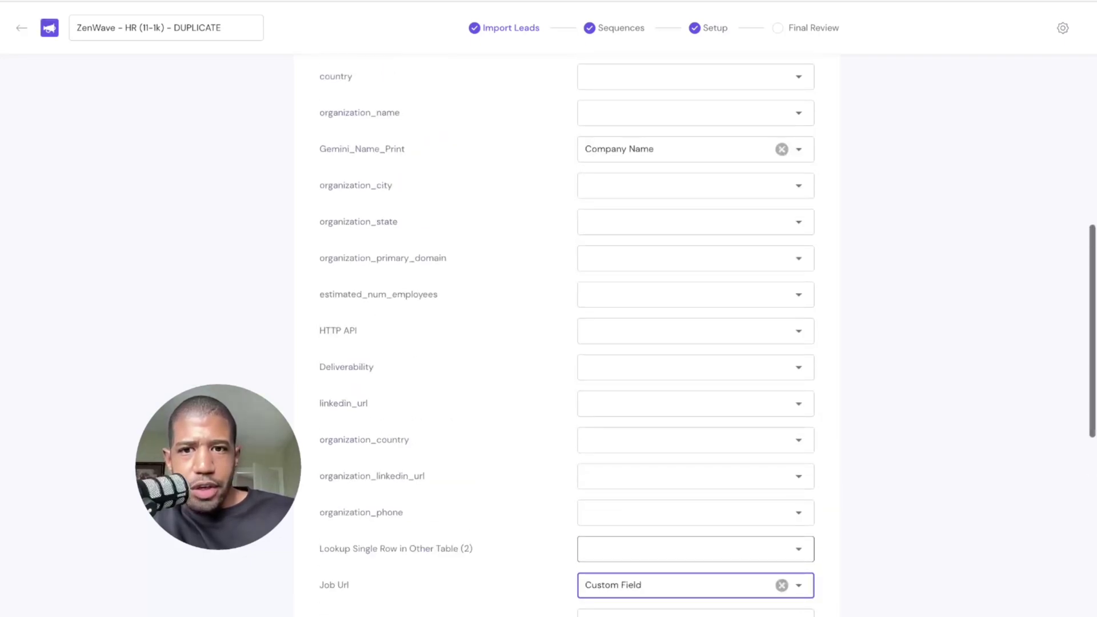
scroll(695, 446, "up", 5)
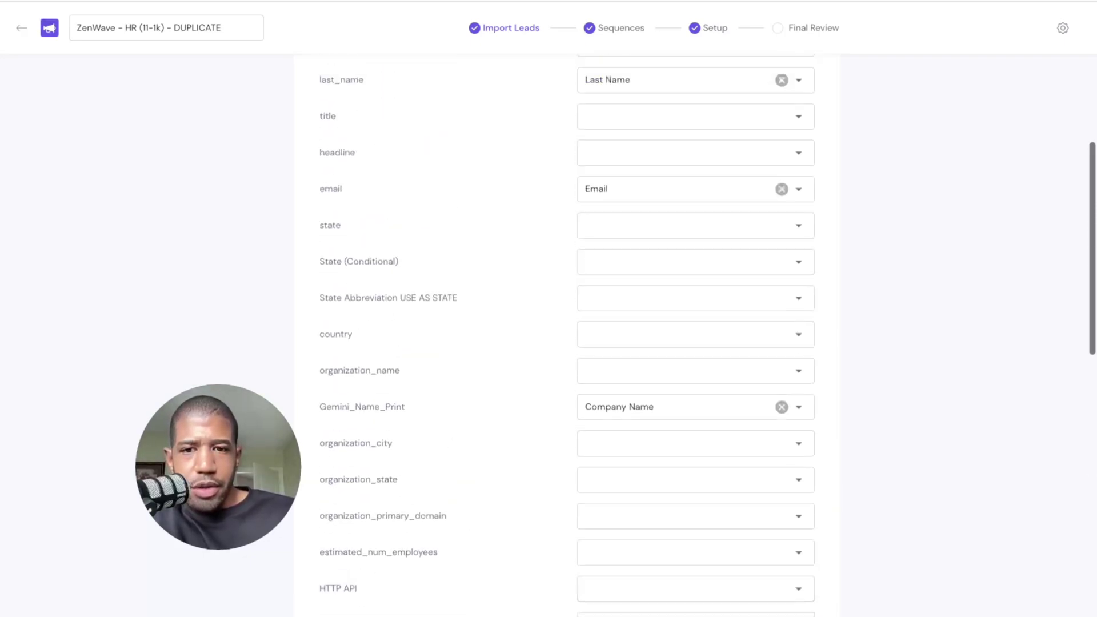
scroll(695, 457, "up", 2)
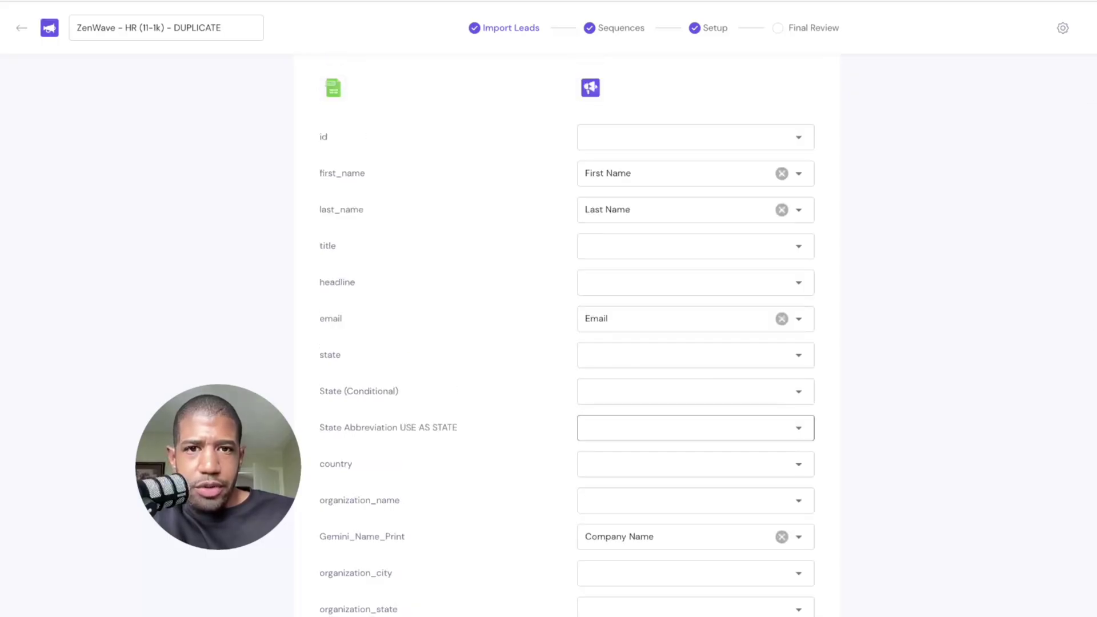
scroll(695, 329, "down", 2)
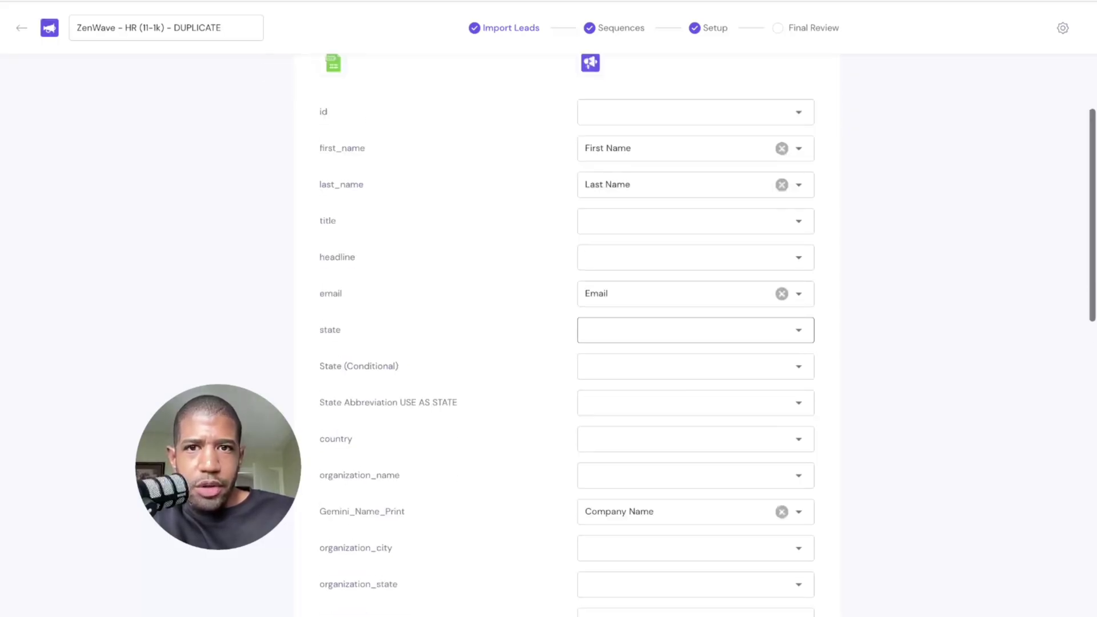
scroll(695, 400, "down", 10)
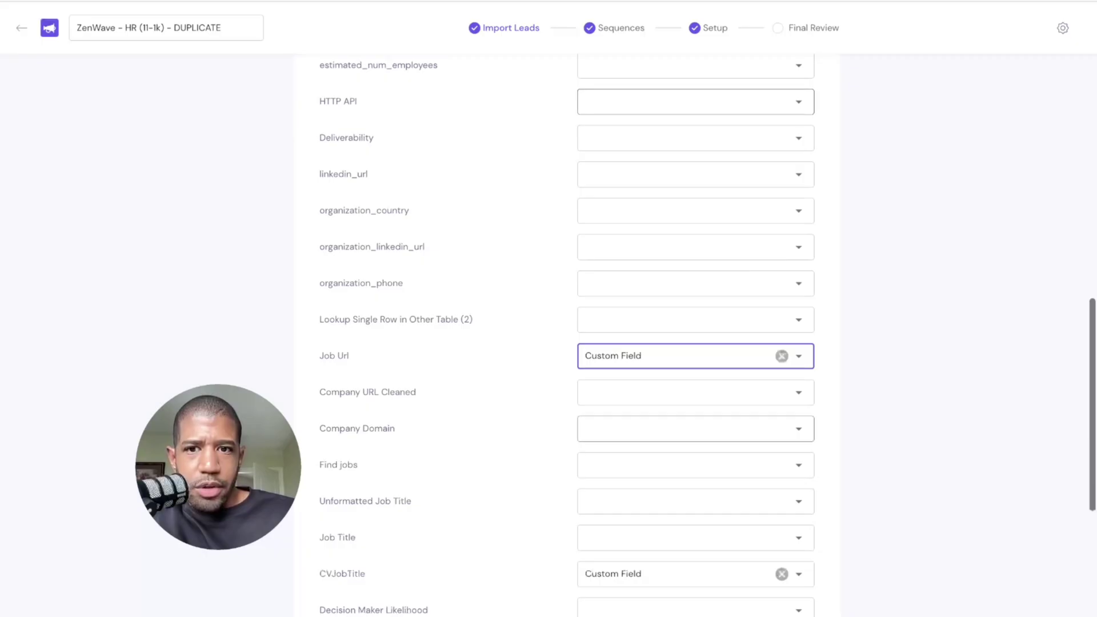
scroll(695, 400, "up", 2)
scroll(695, 565, "up", 2)
scroll(685, 399, "down", 6)
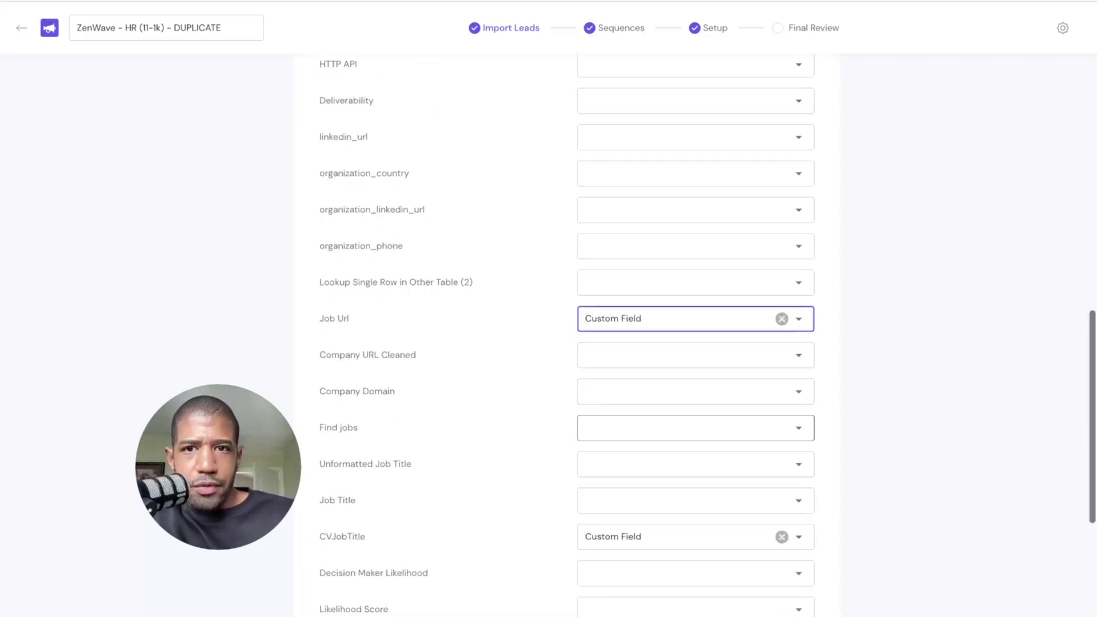
scroll(696, 390, "down", 3)
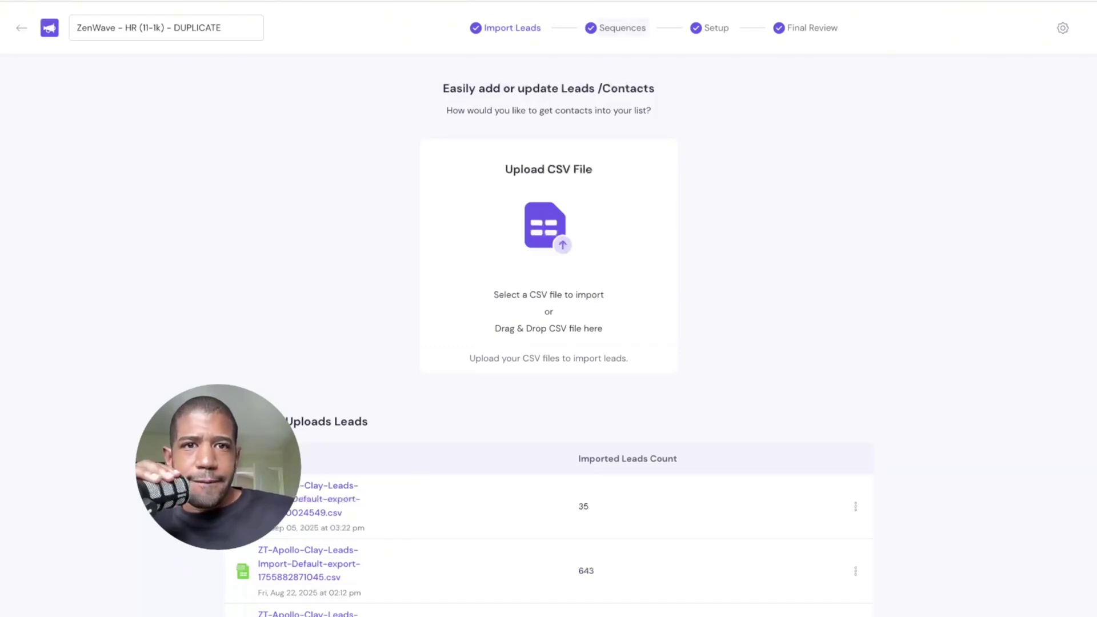
Open the campaign's Sequences stage and examine the first_name, company_name and CVJobTitle variables in the Stage 1 email, Variant A
left_click(622, 27)
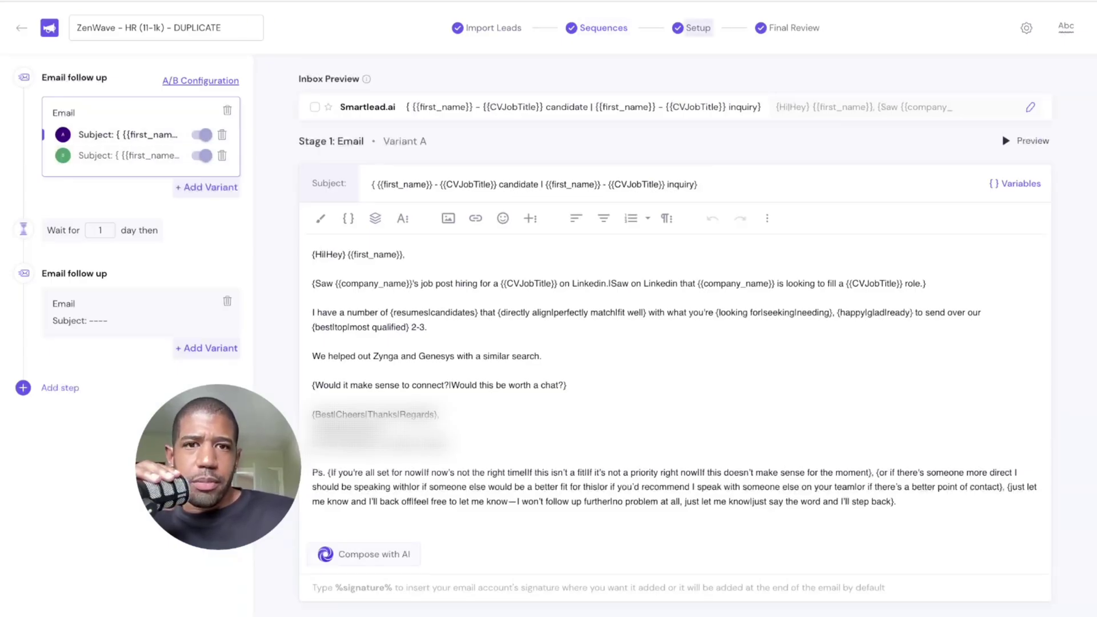
left_click(691, 28)
left_click(603, 27)
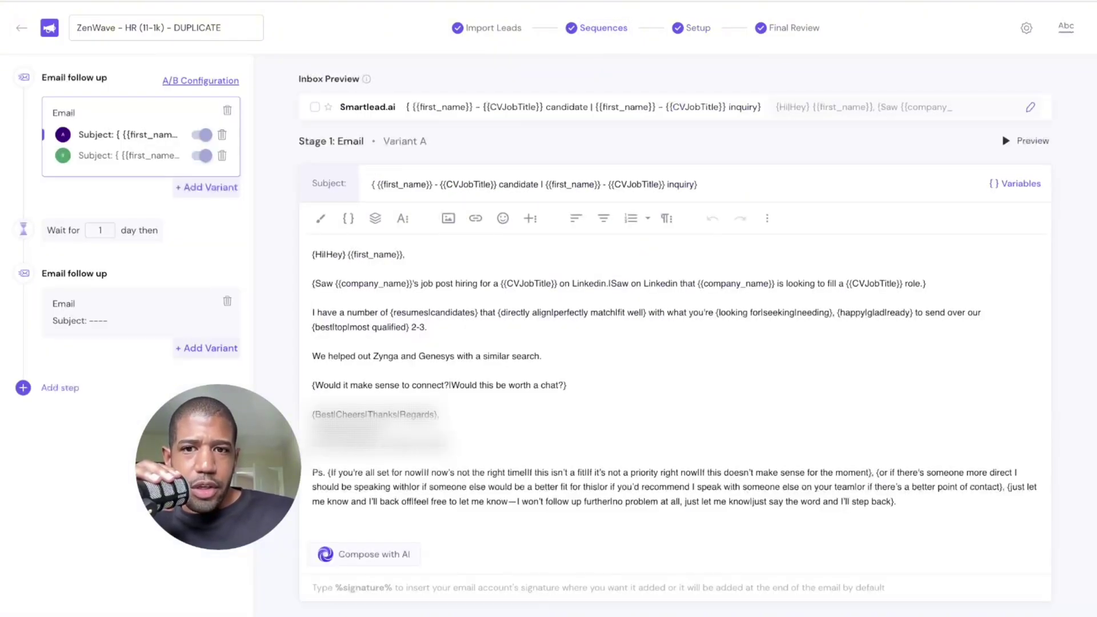
left_click(423, 283)
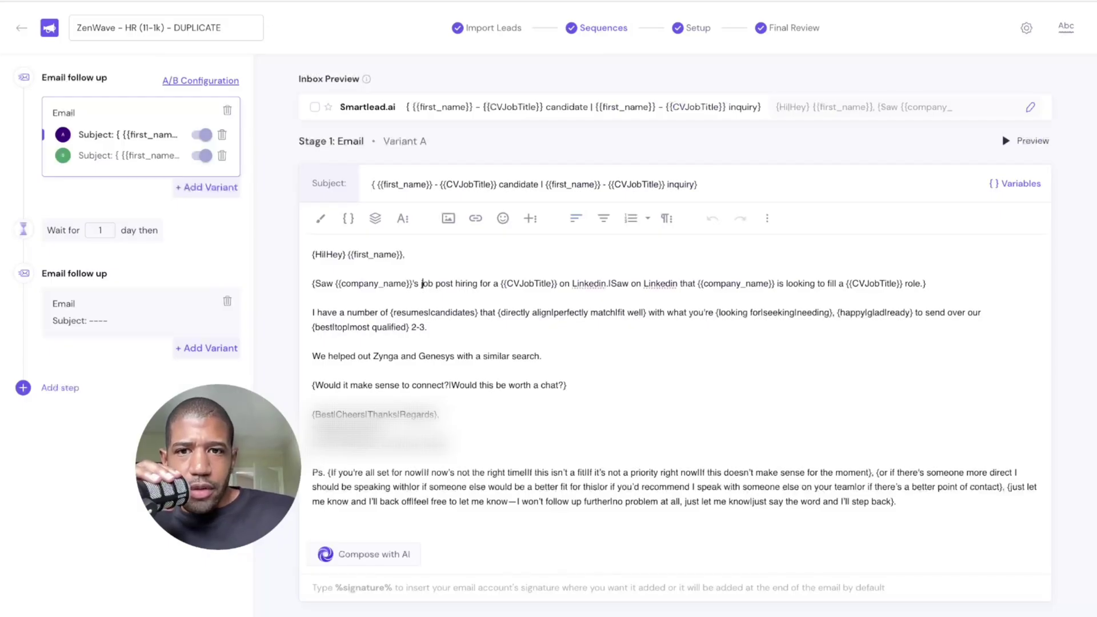
left_click_drag(379, 254, 313, 254)
mouse_move(378, 254)
left_mouse_down()
mouse_move(404, 254)
mouse_move(338, 254)
mouse_move(393, 254)
left_mouse_up()
left_click(321, 255)
left_click(400, 254)
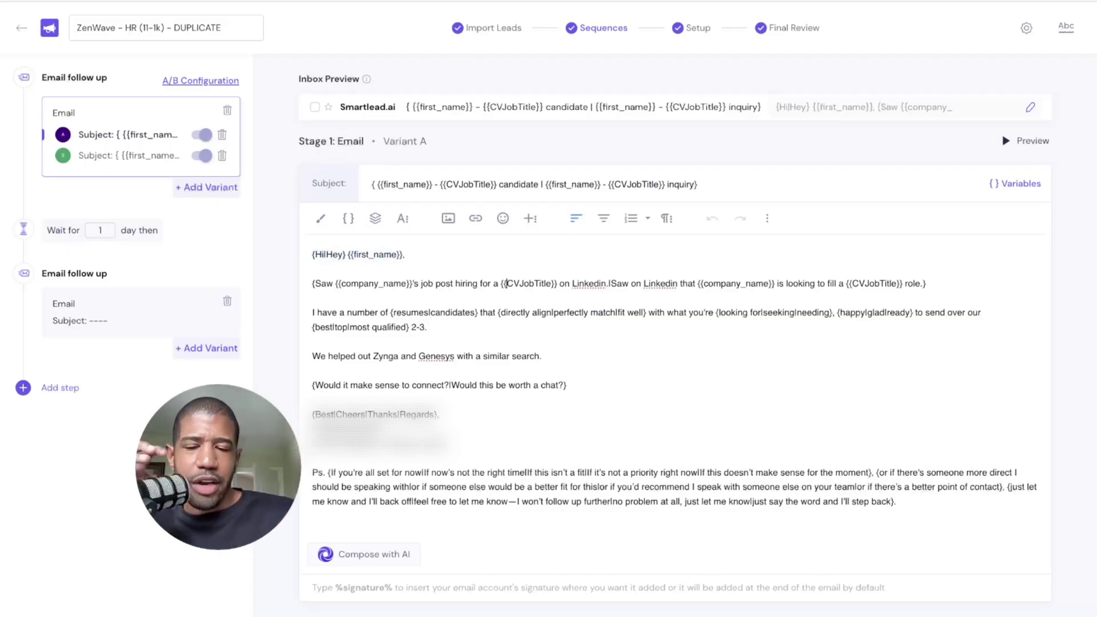
left_click_drag(507, 283, 545, 284)
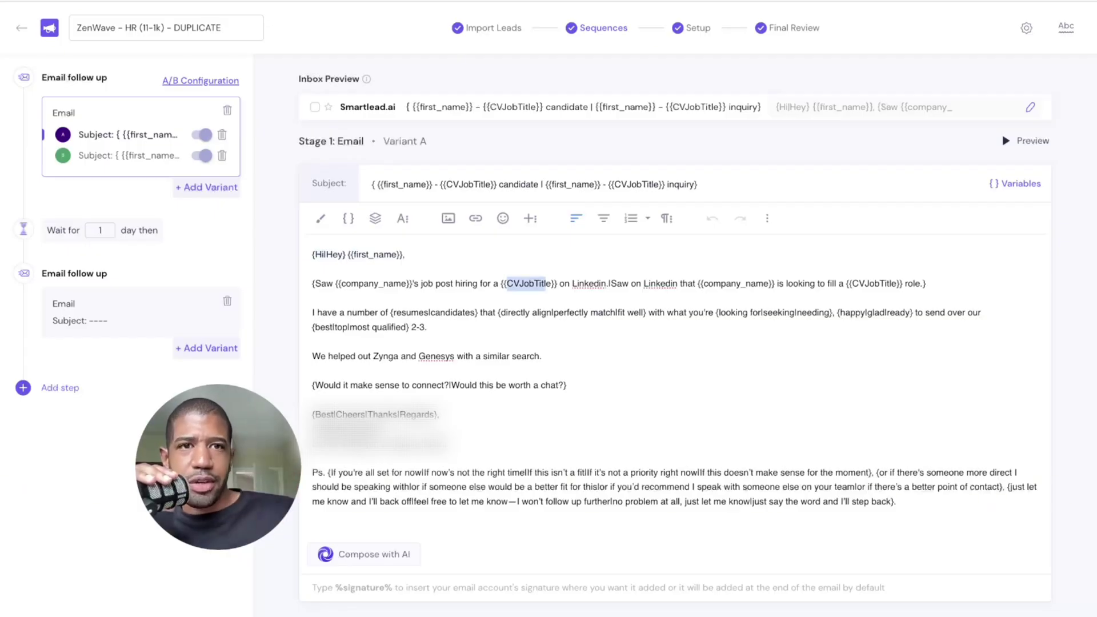
left_click(383, 254)
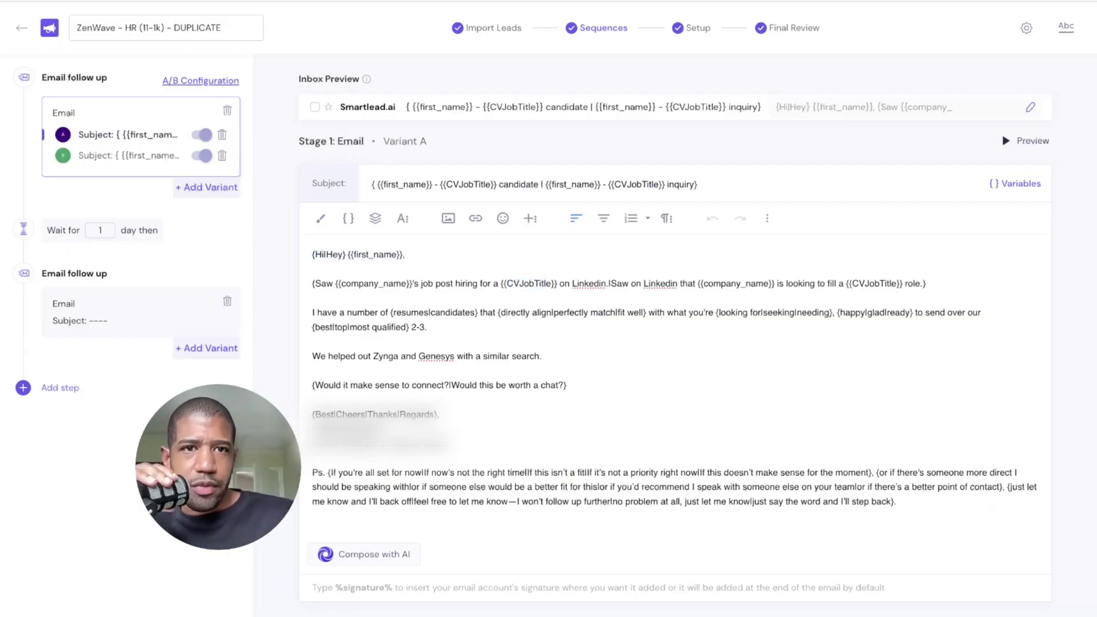
Open the campaign's Final Review to preview the personalised emails for individual leads
left_click(793, 28)
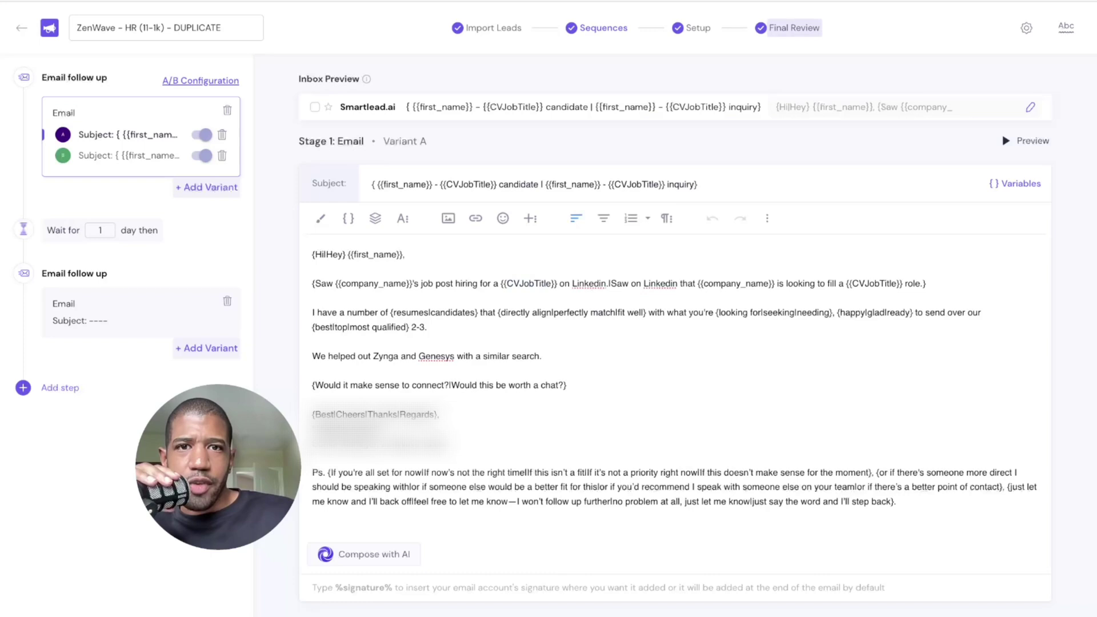
left_click(603, 28)
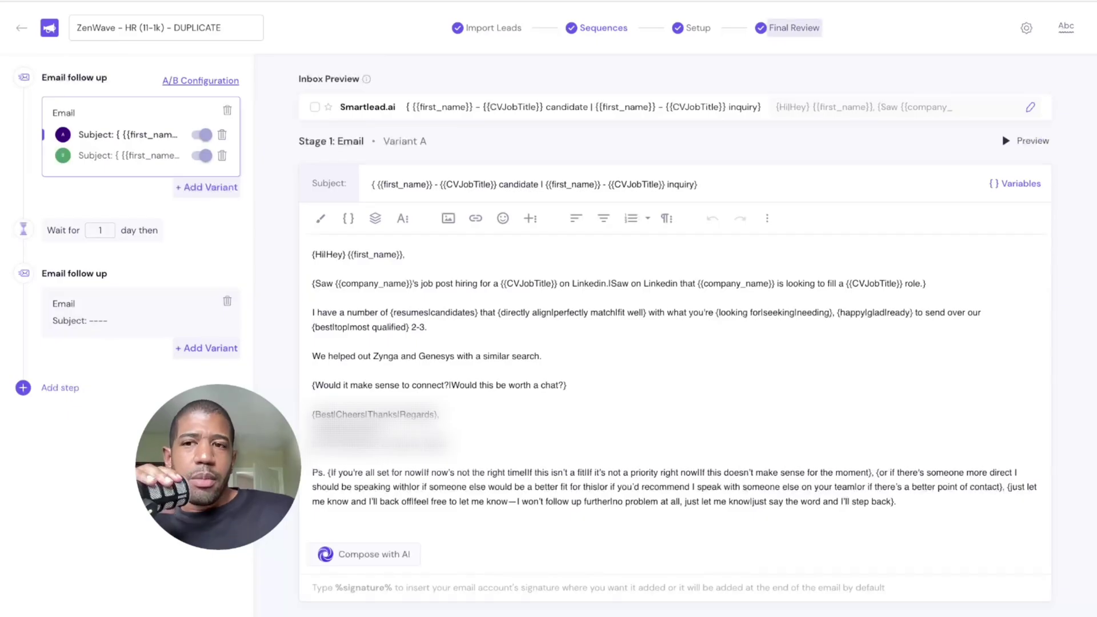
left_click(794, 28)
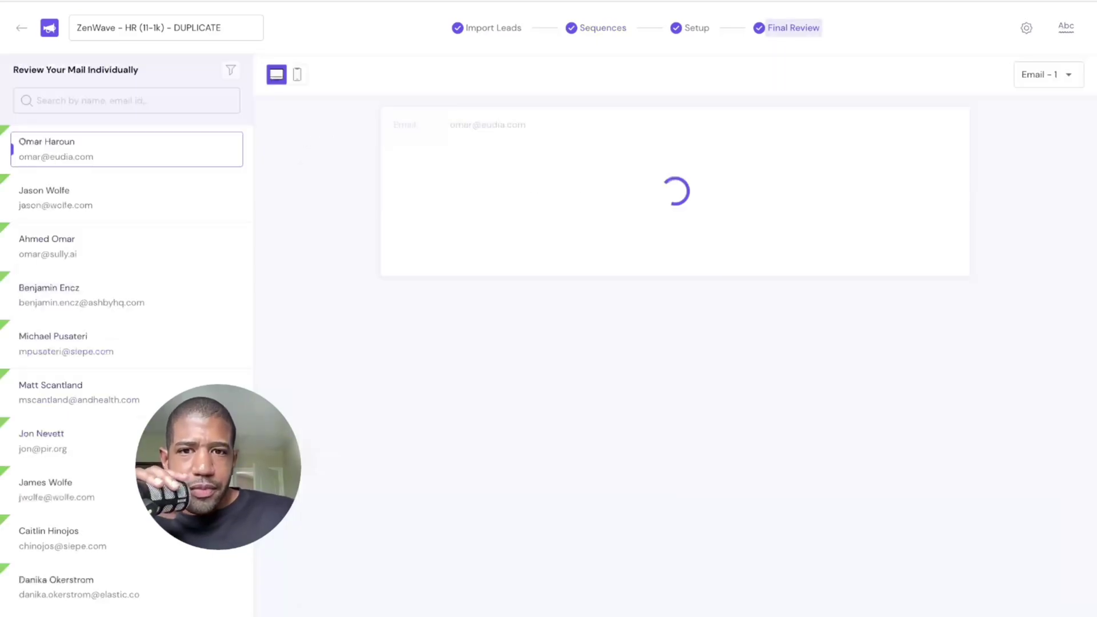